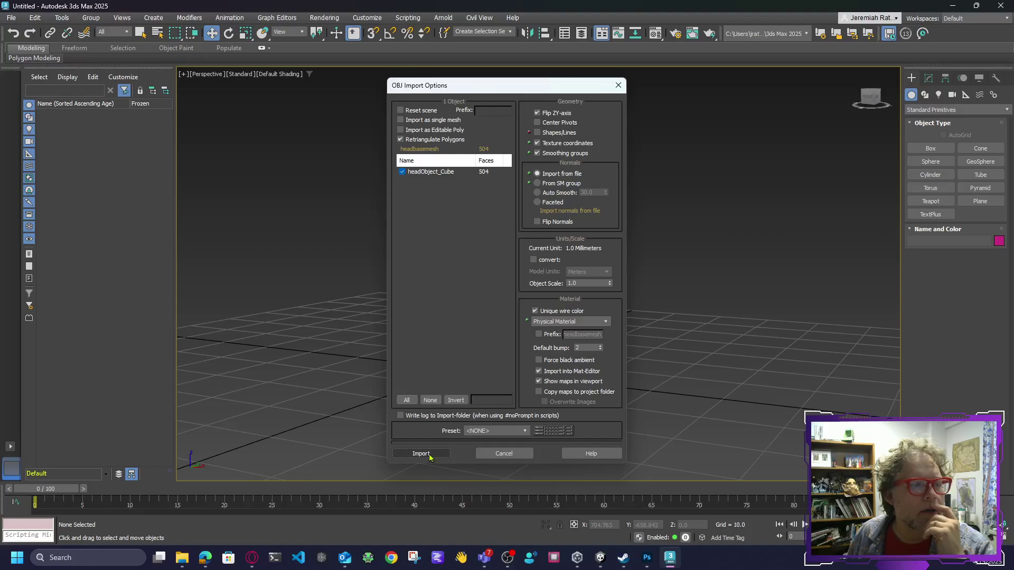
Import the headObject_Cube mesh with the current OBJ options, skipping the head.jpg texture and dismissing the import summary
{"action": "left_click", "coordinate": [430, 457]}
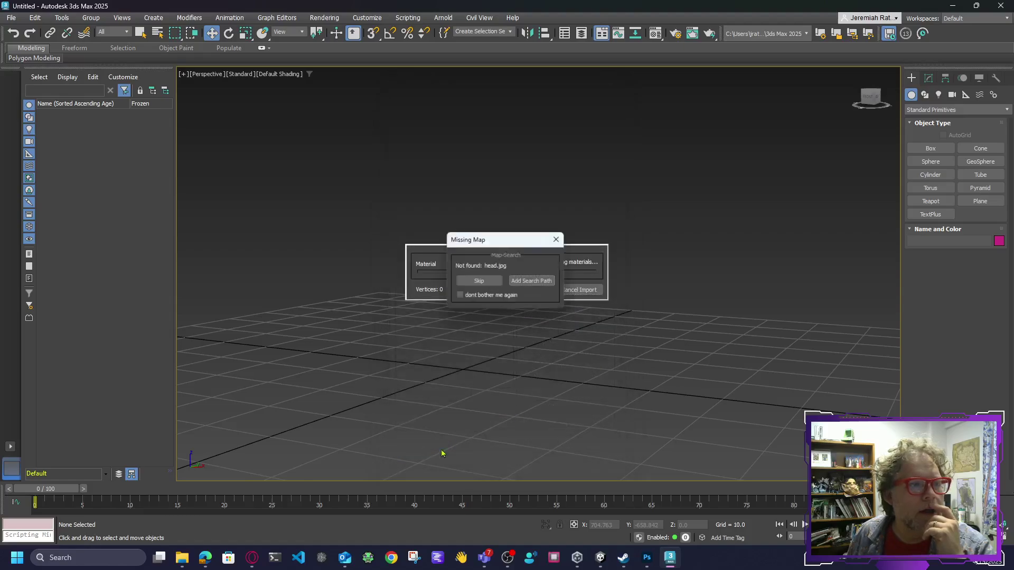
{"action": "left_click", "coordinate": [480, 283]}
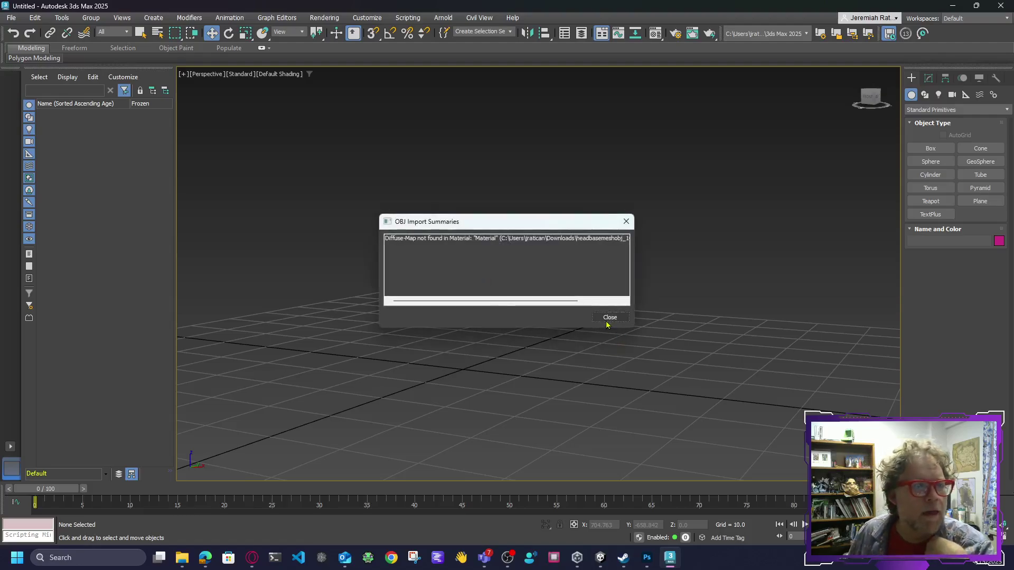
{"action": "left_click", "coordinate": [608, 317]}
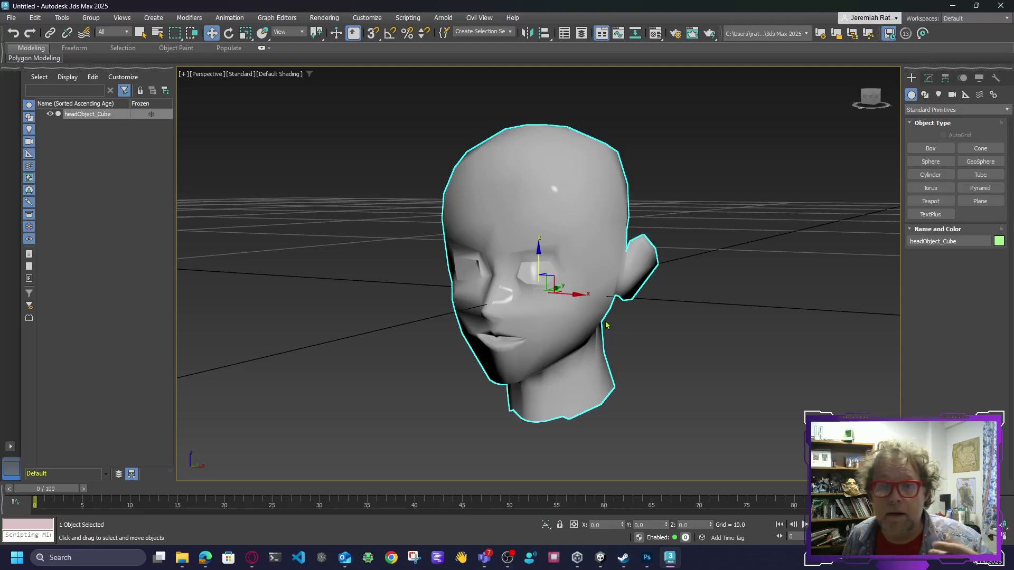
Scale the imported head up uniformly until it is several times larger relative to the ground grid
{"action": "scroll", "coordinate": [651, 317], "scroll_direction": "down", "scroll_amount": 8}
{"action": "scroll", "coordinate": [647, 315], "scroll_direction": "up", "scroll_amount": 2}
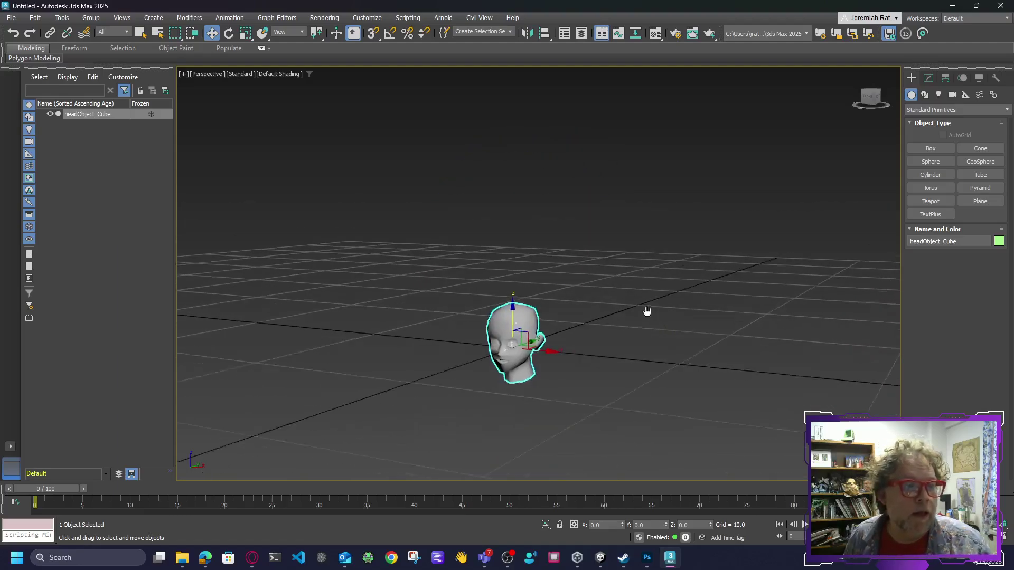
{"action": "scroll", "coordinate": [611, 320], "scroll_direction": "down", "scroll_amount": 3}
{"action": "scroll", "coordinate": [729, 333], "scroll_direction": "down", "scroll_amount": 3}
{"action": "scroll", "coordinate": [661, 330], "scroll_direction": "up", "scroll_amount": 2}
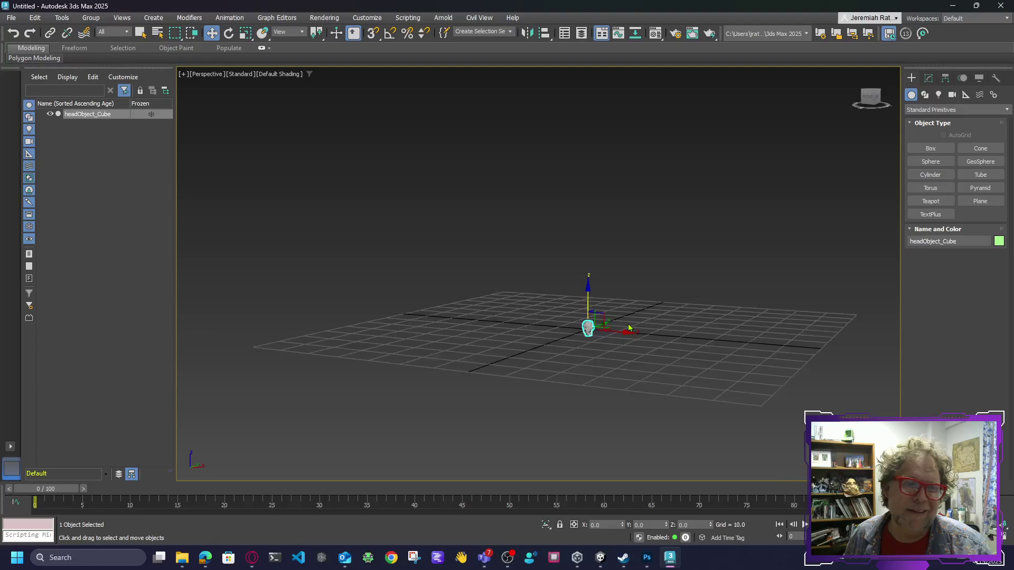
{"action": "left_click", "coordinate": [246, 33]}
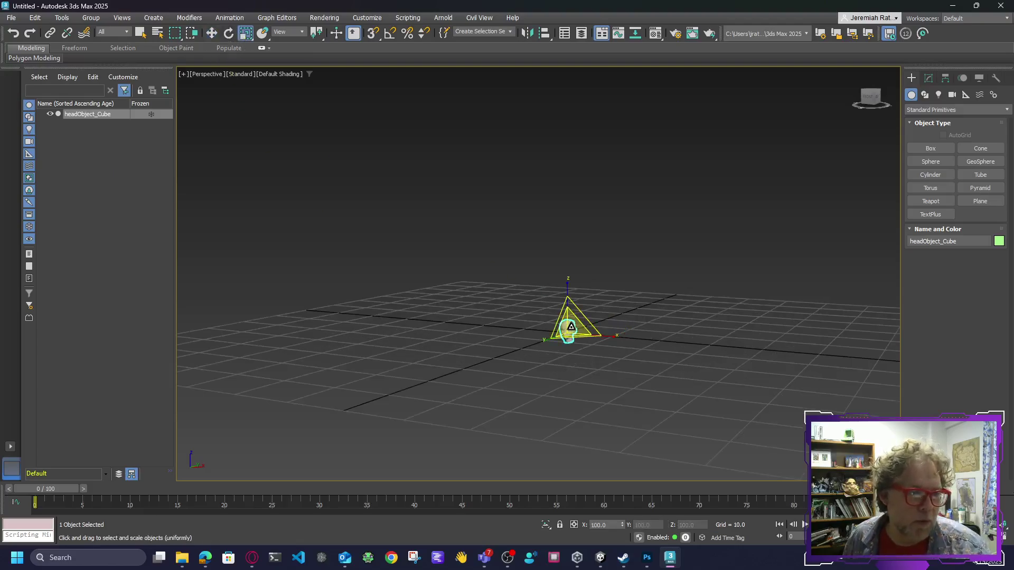
{"action": "left_click_drag", "start_coordinate": [570, 325], "coordinate": [277, 394]}
Raise the head vertically to a Z position of about 17 so the neck sits above the ground grid
{"action": "left_click", "coordinate": [212, 33]}
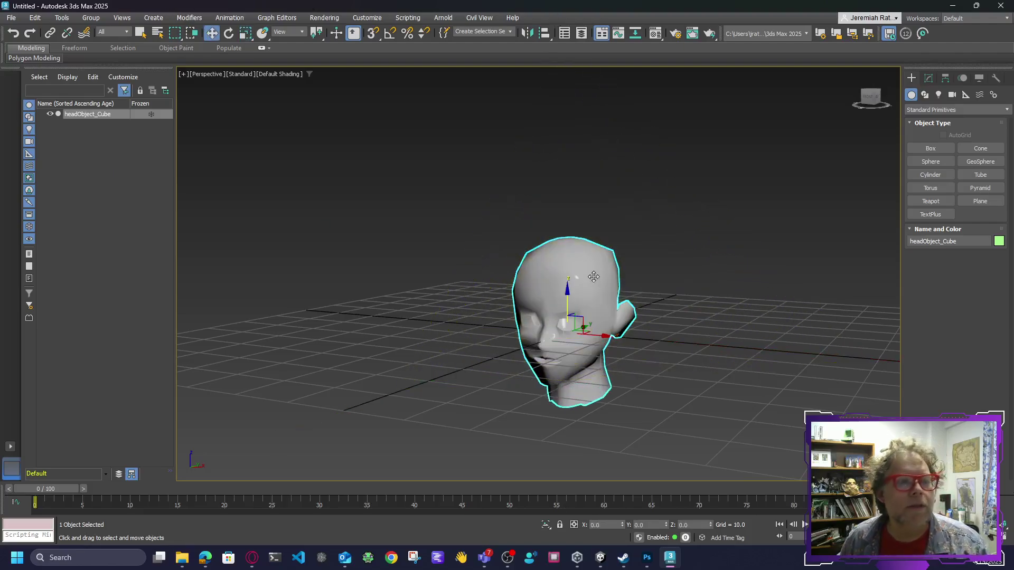
{"action": "left_click_drag", "start_coordinate": [564, 295], "coordinate": [555, 208]}
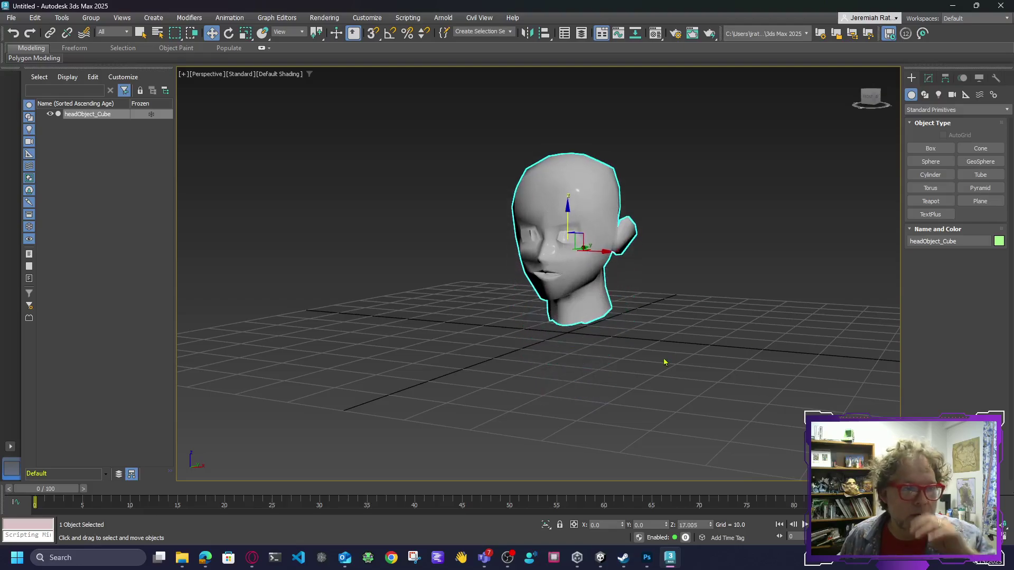
{"action": "scroll", "coordinate": [660, 364], "scroll_direction": "up", "scroll_amount": 5}
{"action": "left_click", "coordinate": [870, 96]}
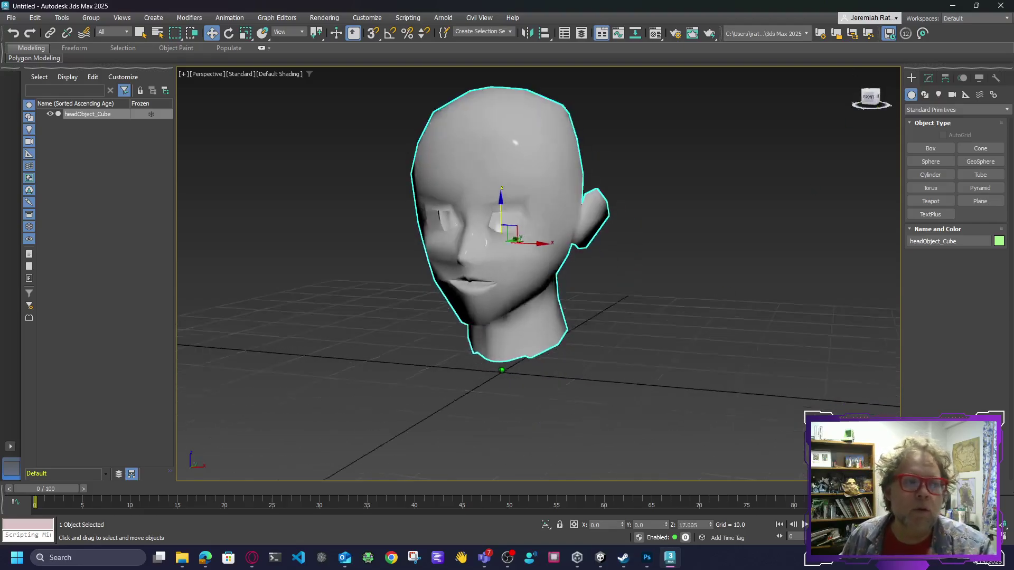
{"action": "left_click_drag", "start_coordinate": [870, 97], "coordinate": [876, 104]}
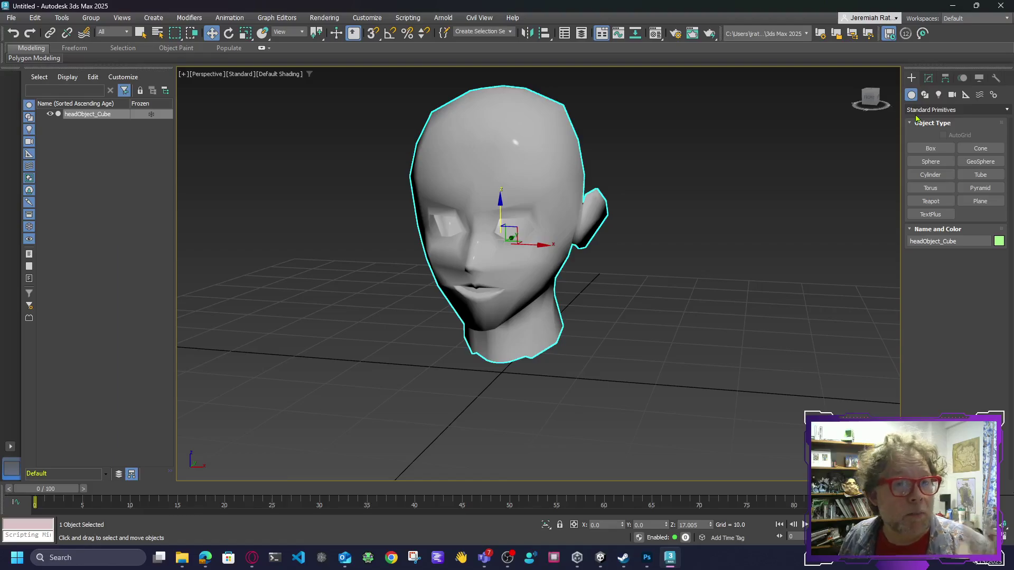
Reset the head's transform with the Reset XForm utility
{"action": "left_click", "coordinate": [994, 95]}
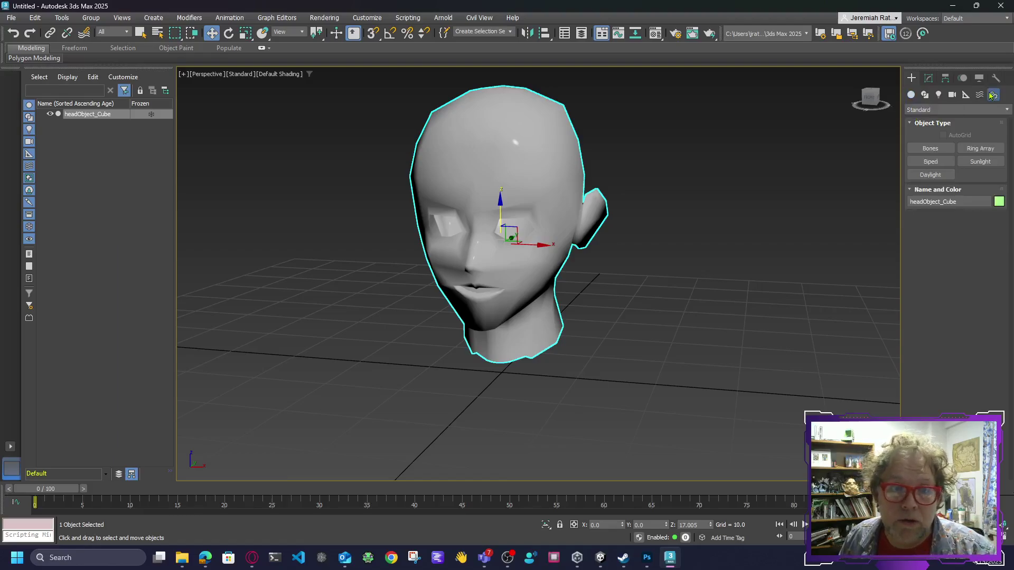
{"action": "left_click", "coordinate": [996, 78]}
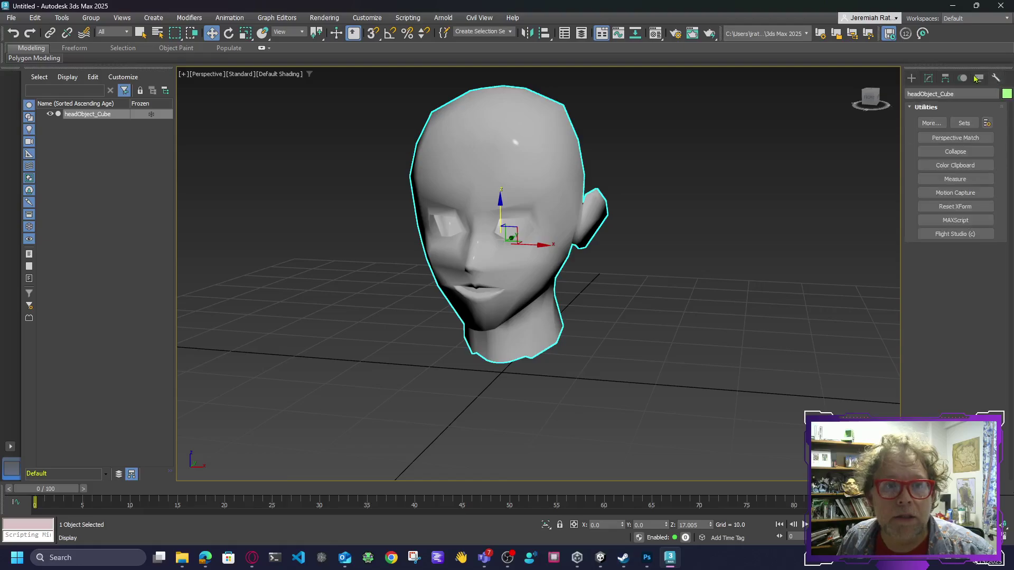
{"action": "left_click", "coordinate": [956, 206]}
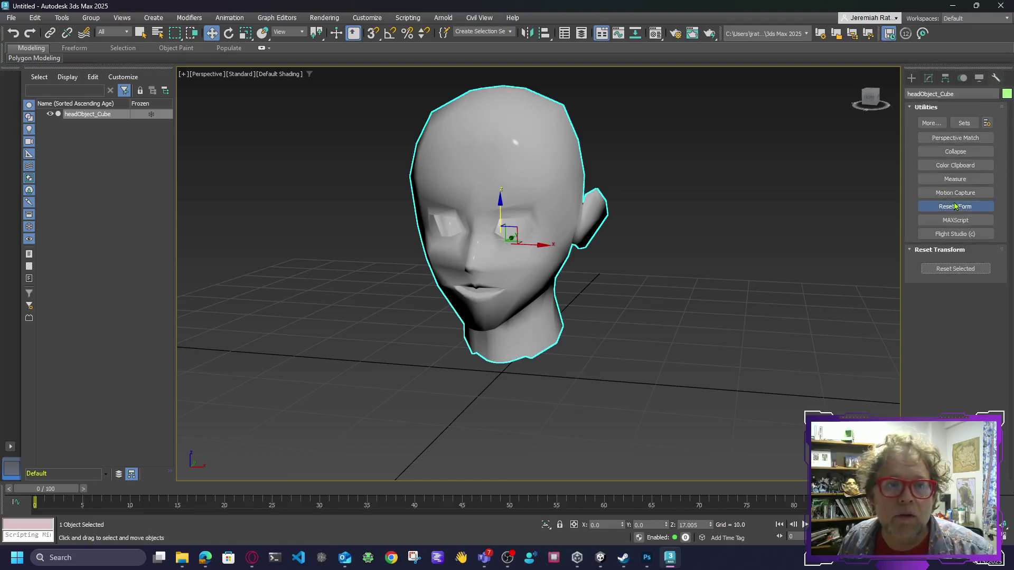
{"action": "left_click", "coordinate": [960, 271]}
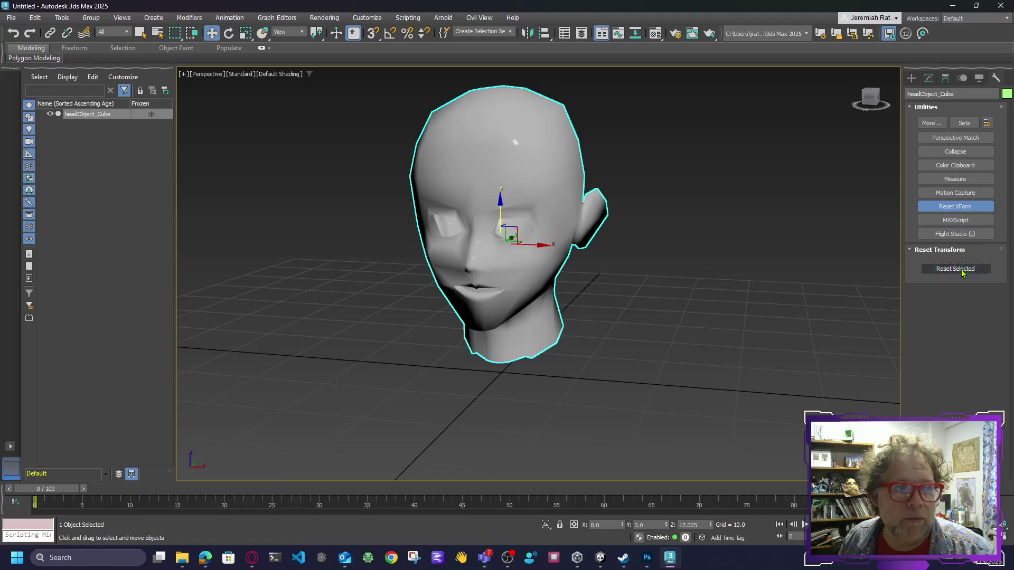
{"action": "left_click", "coordinate": [878, 99]}
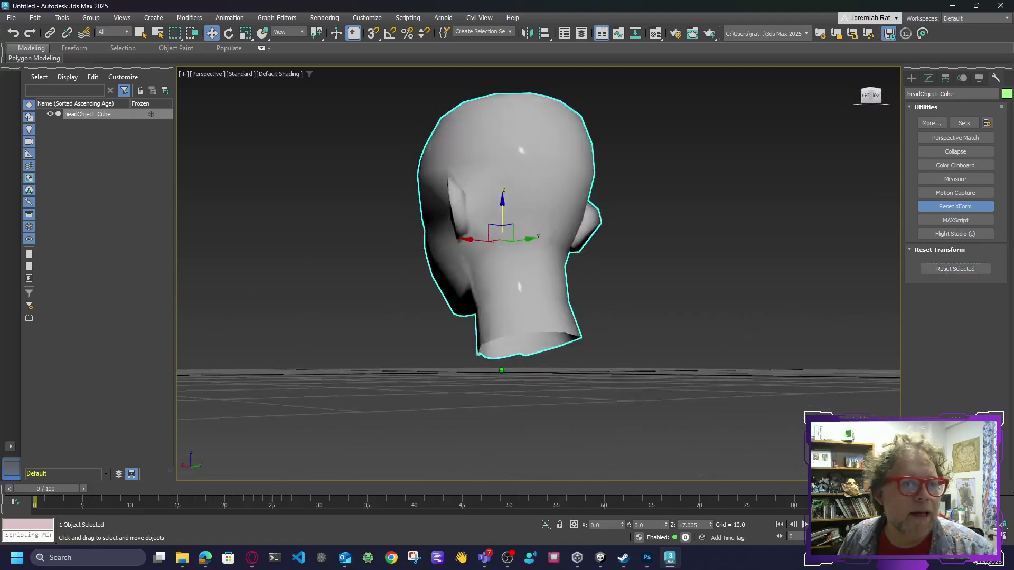
{"action": "left_click_drag", "start_coordinate": [840, 84], "coordinate": [872, 101]}
Convert the head with its Reset XForm modifier to an Editable Poly
{"action": "left_click", "coordinate": [928, 78]}
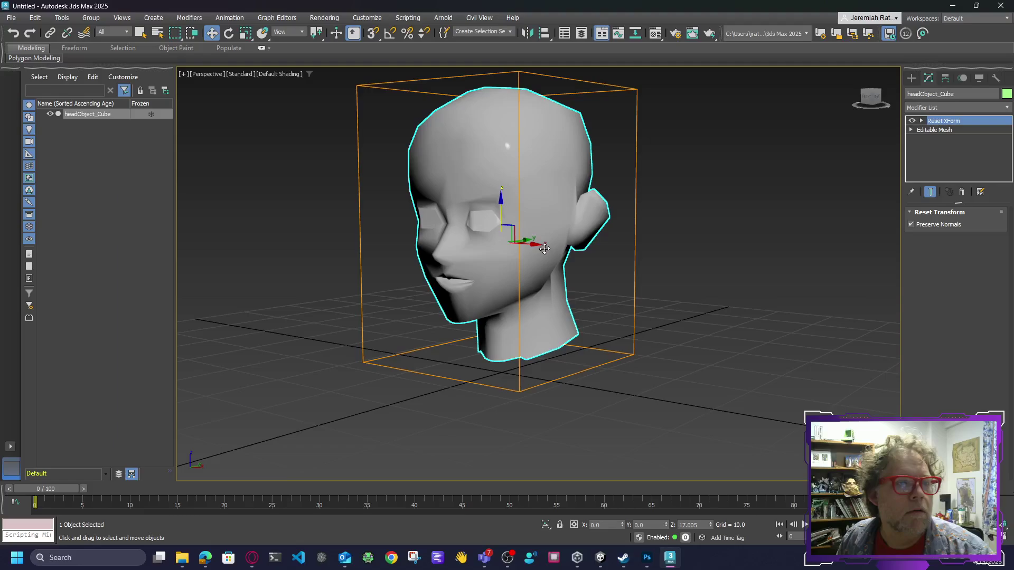
{"action": "right_click", "coordinate": [538, 214]}
{"action": "mouse_move", "coordinate": [560, 350]}
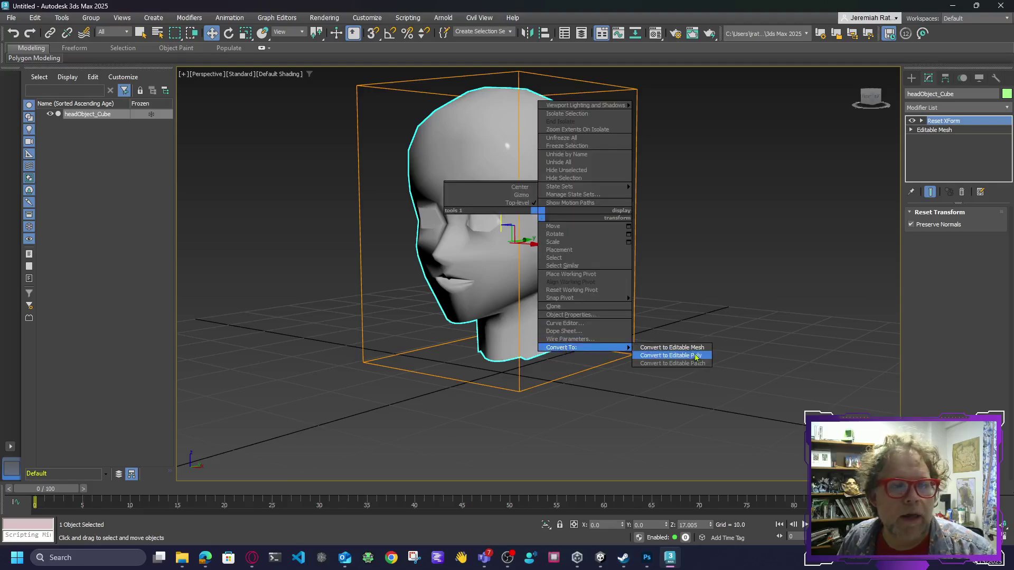
{"action": "left_click", "coordinate": [696, 356]}
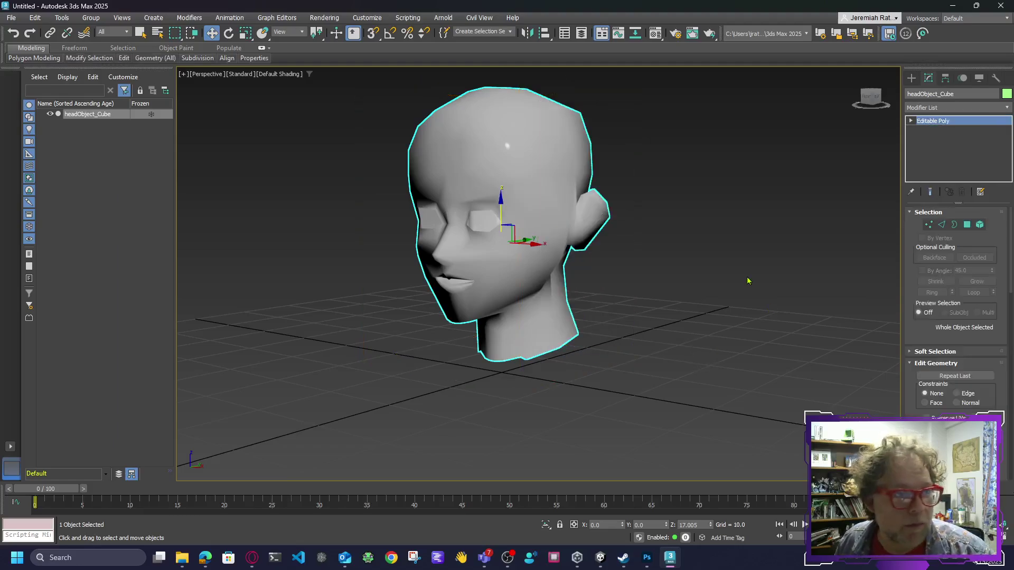
Change the head's object color to teal from the 3ds Max palette
{"action": "mouse_move", "coordinate": [871, 98]}
{"action": "left_mouse_down"}
{"action": "mouse_move", "coordinate": [913, 94]}
{"action": "mouse_move", "coordinate": [858, 98]}
{"action": "mouse_move", "coordinate": [879, 98]}
{"action": "left_mouse_up"}
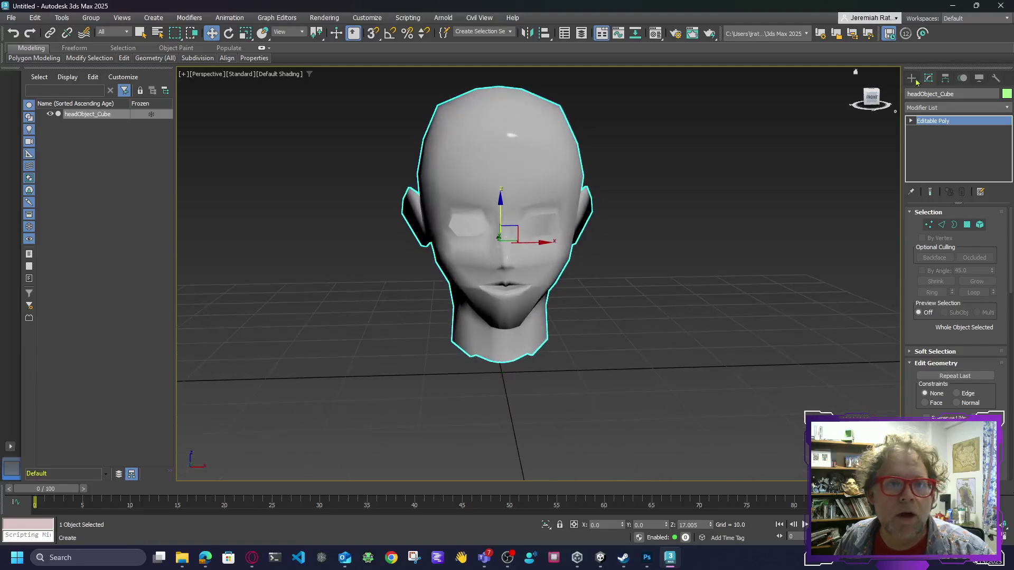
{"action": "left_click", "coordinate": [911, 78]}
{"action": "left_click", "coordinate": [911, 94]}
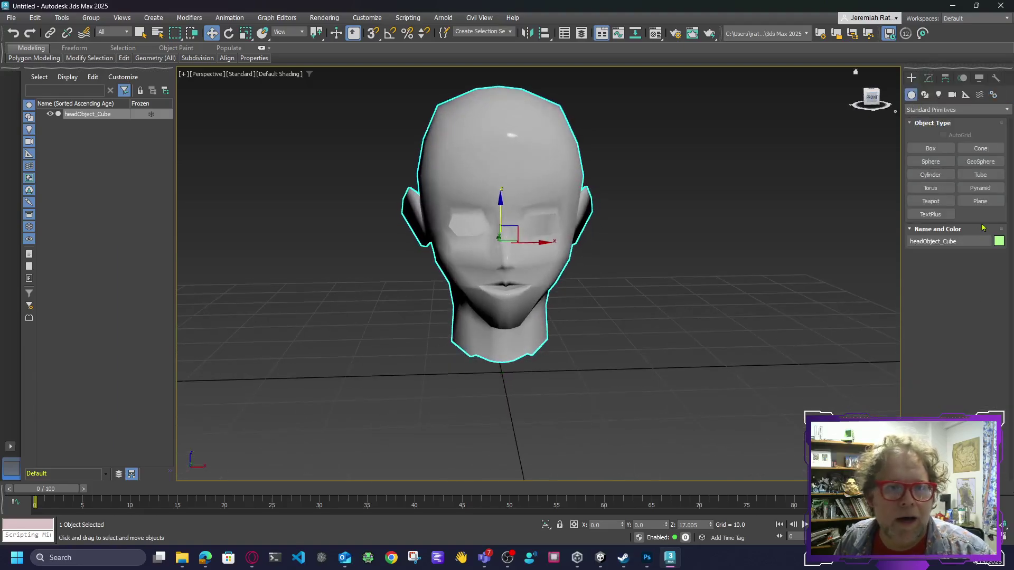
{"action": "left_click", "coordinate": [932, 165]}
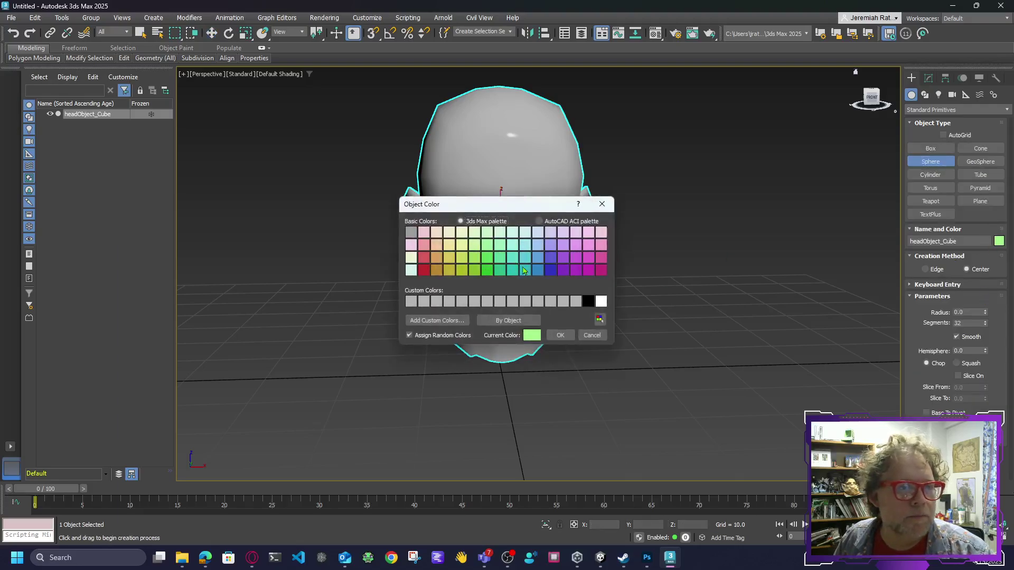
{"action": "left_click", "coordinate": [524, 270]}
{"action": "left_click", "coordinate": [560, 335]}
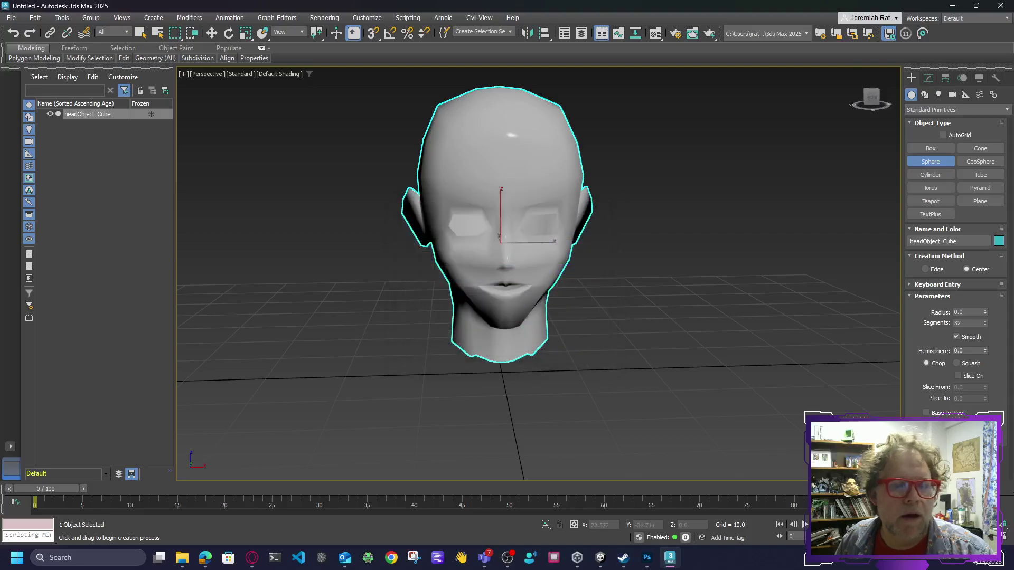
Create an eyeball sphere with a radius of about 2.5 over the head's right eye socket in the Front view
{"action": "key", "text": "alt+w"}
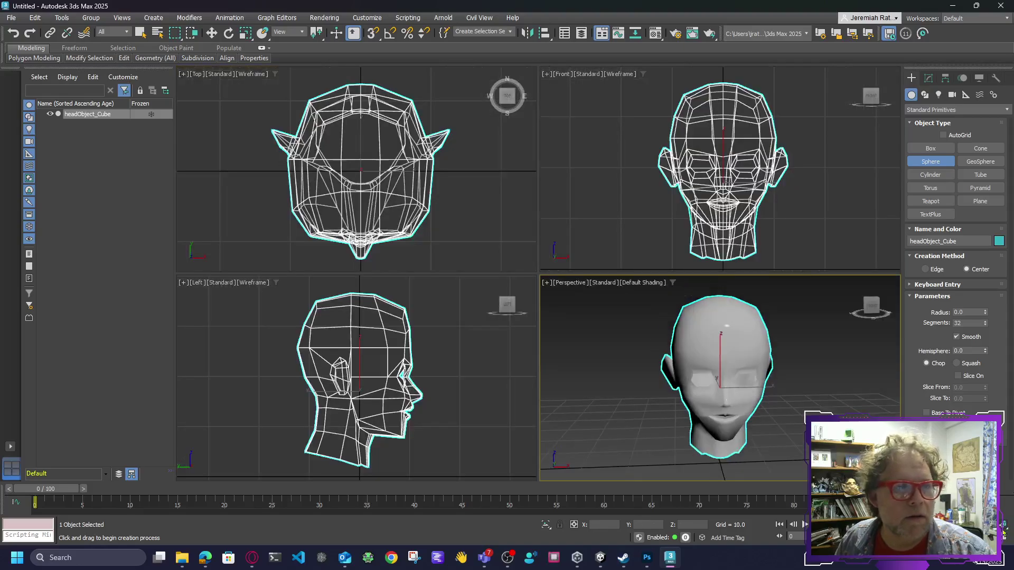
{"action": "left_click", "coordinate": [670, 211]}
{"action": "scroll", "coordinate": [669, 211], "scroll_direction": "up", "scroll_amount": 4}
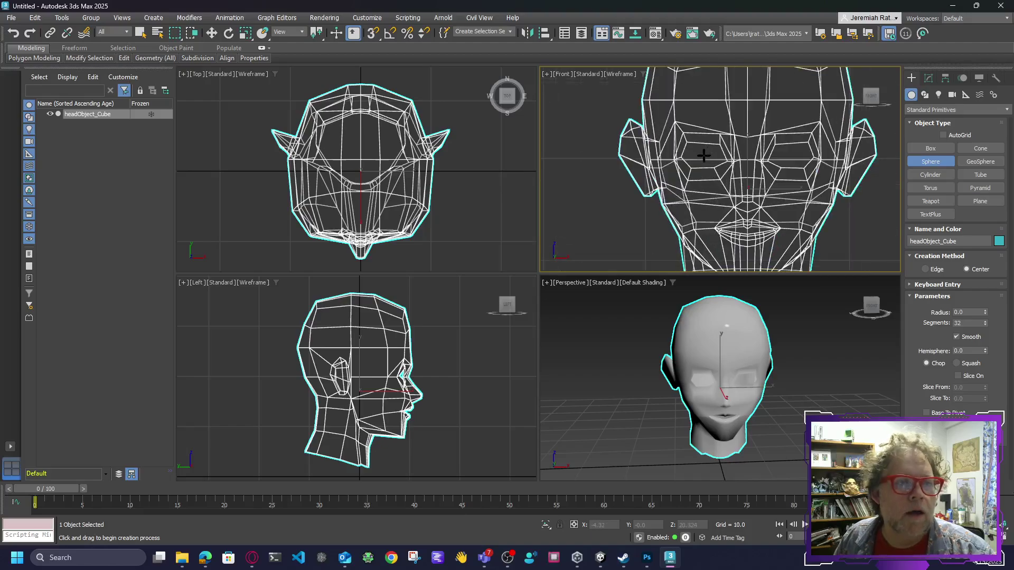
{"action": "left_click_drag", "start_coordinate": [703, 155], "coordinate": [718, 177]}
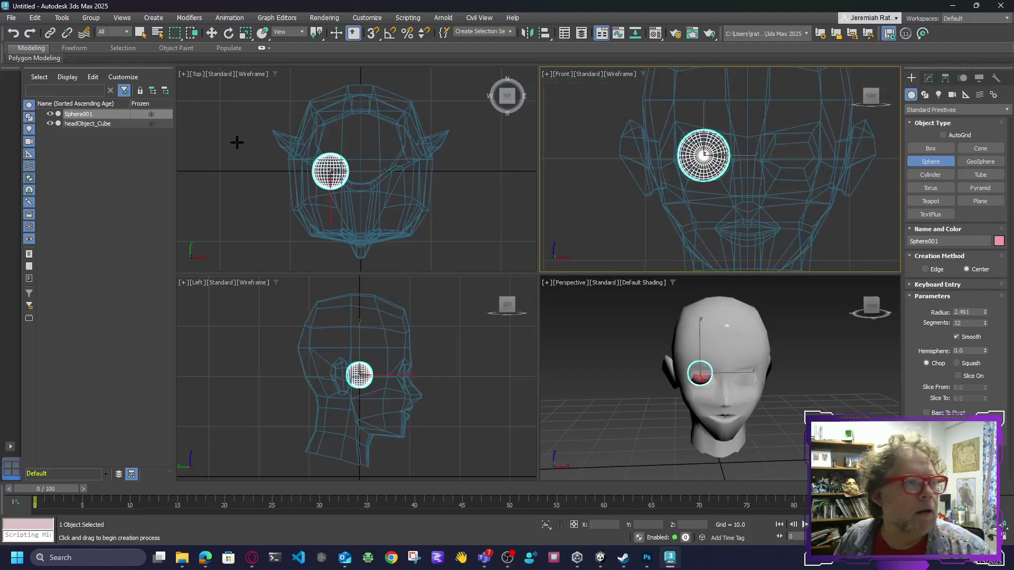
Move the eyeball sphere forward along Y by about 6.85 so it sits in the eye socket
{"action": "left_click", "coordinate": [212, 32]}
{"action": "middle_click_drag", "start_coordinate": [330, 195], "coordinate": [319, 145]}
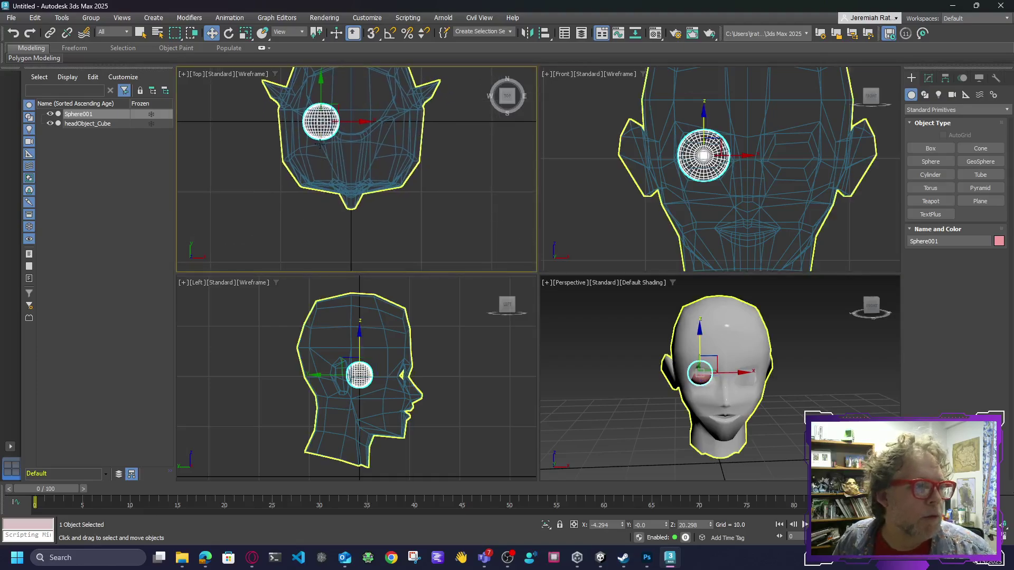
{"action": "left_click_drag", "start_coordinate": [320, 83], "coordinate": [335, 131]}
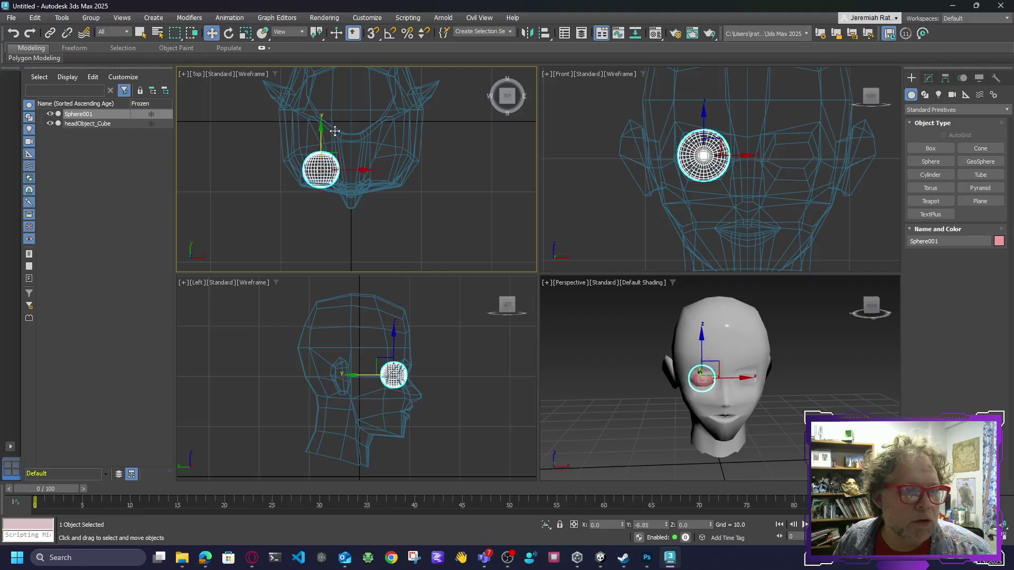
Clone the eyeball sphere along X into the other eye socket as one independent copy named Sphere002
{"action": "middle_click_drag", "start_coordinate": [364, 175], "coordinate": [354, 180]}
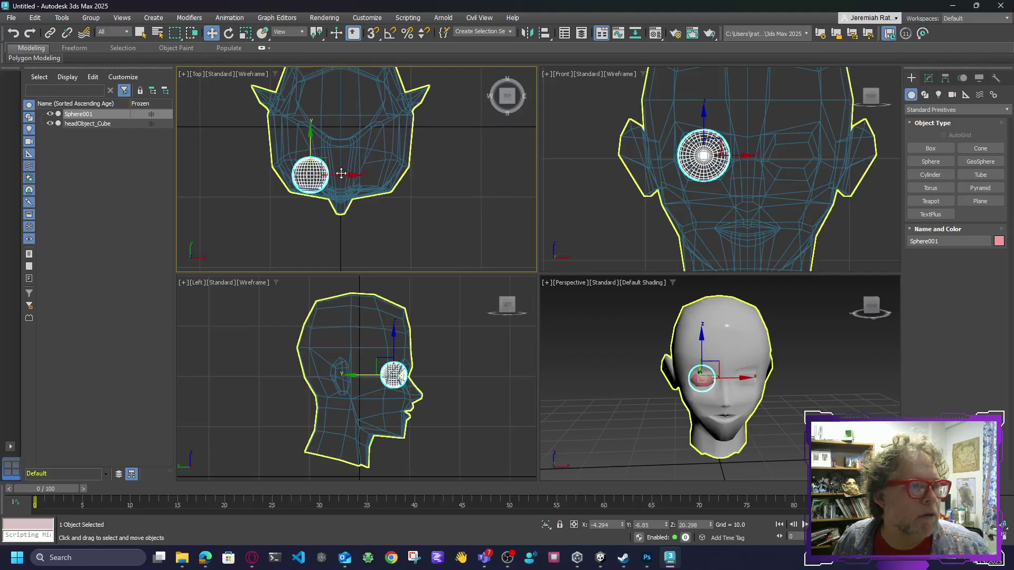
{"action": "left_click_drag", "start_coordinate": [351, 175], "coordinate": [411, 171], "text": "shift"}
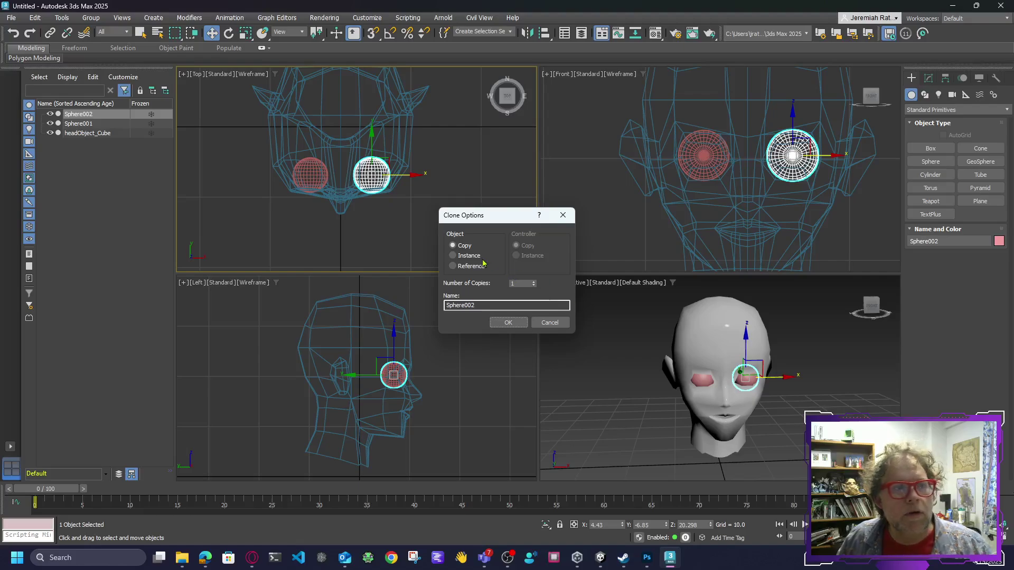
{"action": "left_click", "coordinate": [508, 323]}
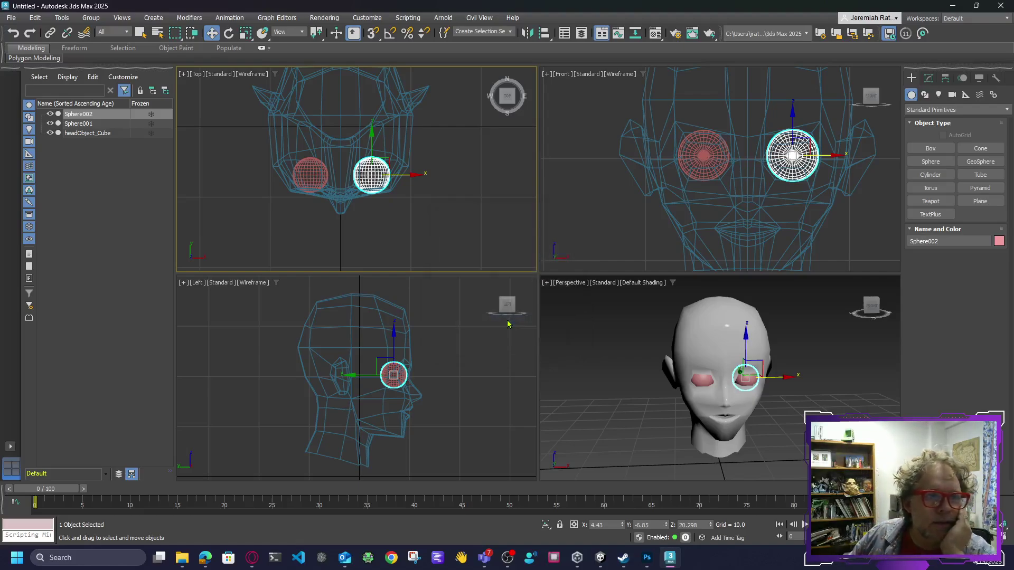
Deselect the eyeball, enlarge the Perspective view to full size, and display the models with Edged Faces from the front
{"action": "left_click", "coordinate": [818, 415]}
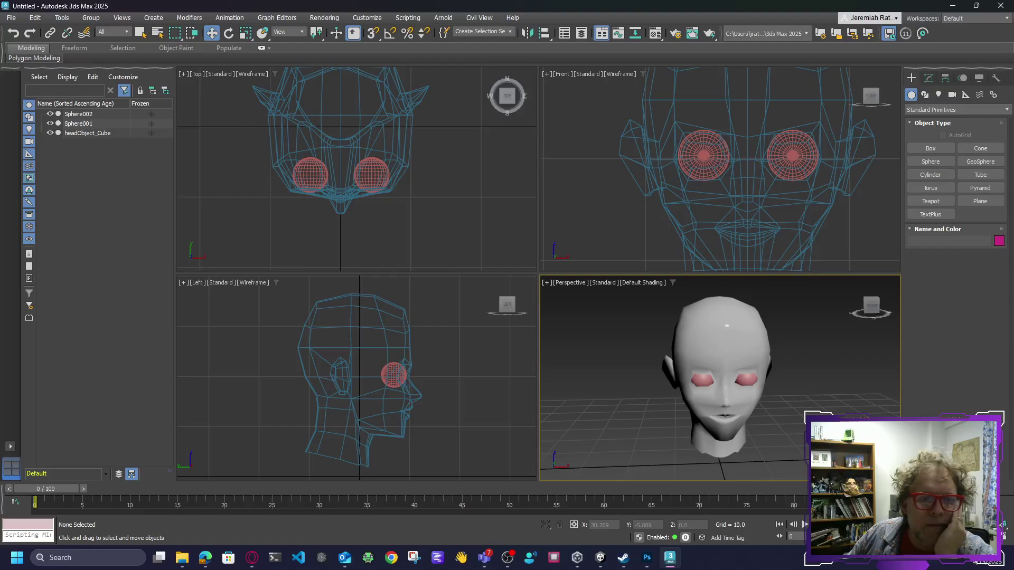
{"action": "key", "text": "alt+w"}
{"action": "key", "text": "ctrl+r"}
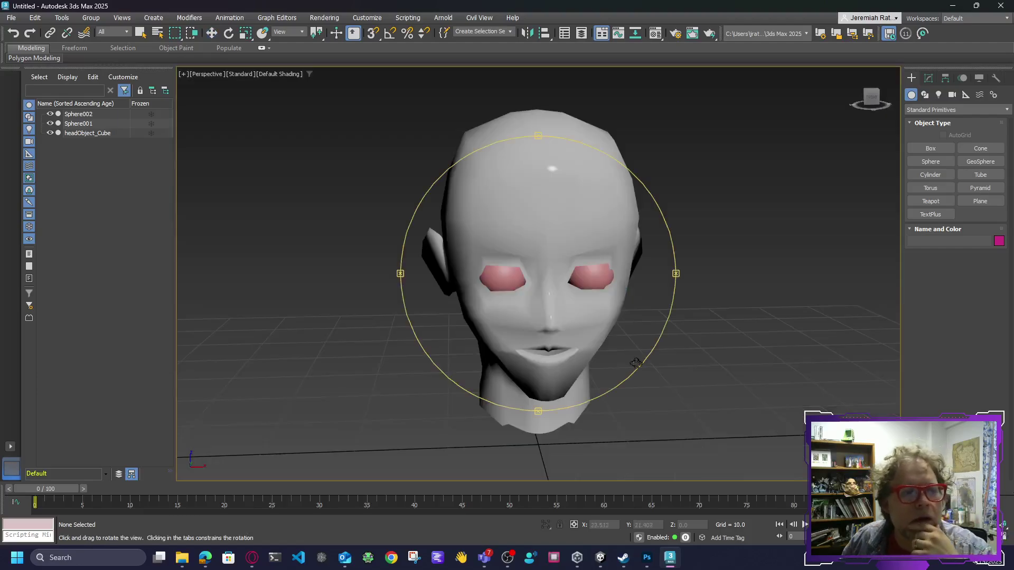
{"action": "left_click_drag", "start_coordinate": [636, 364], "coordinate": [525, 317]}
{"action": "right_click", "coordinate": [525, 317]}
{"action": "left_click", "coordinate": [277, 74]}
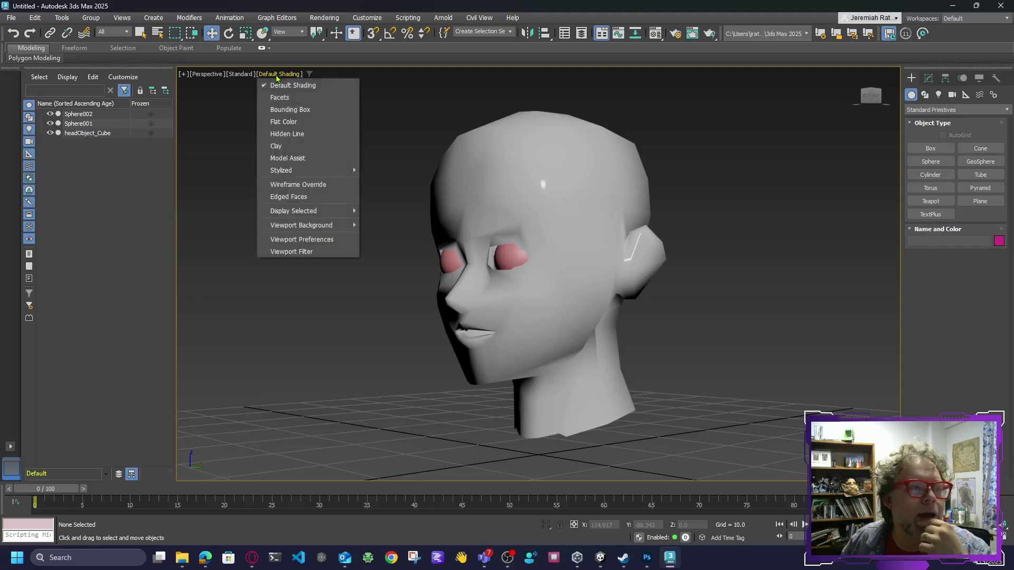
{"action": "left_click", "coordinate": [305, 196]}
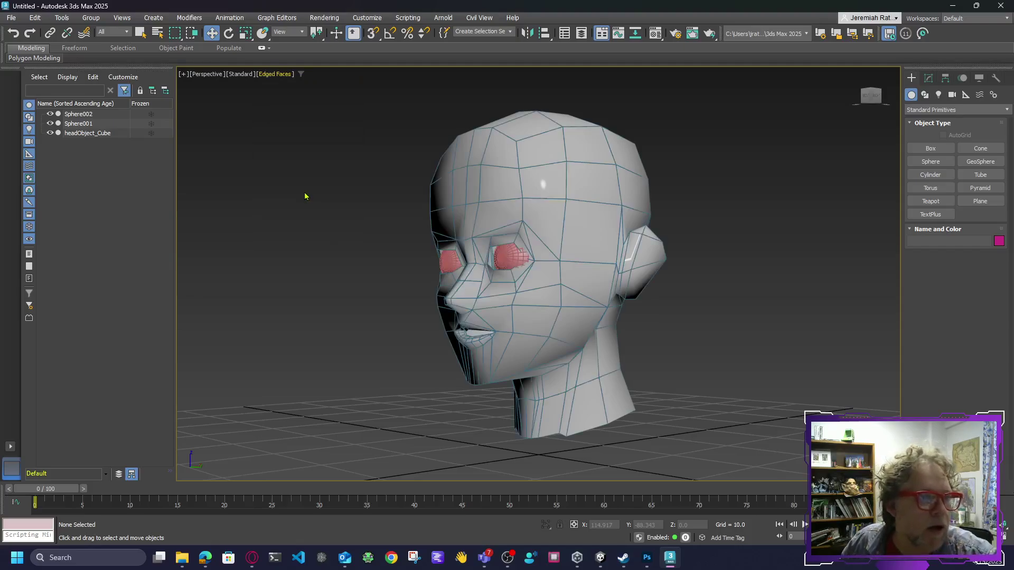
{"action": "left_click", "coordinate": [871, 96]}
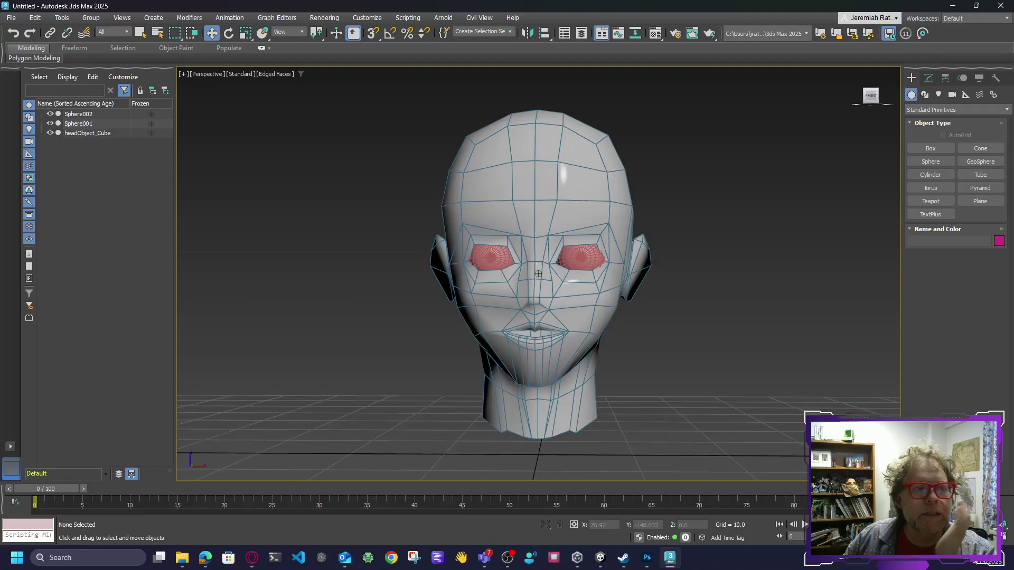
Add a TurboSmooth modifier to the head mesh
{"action": "middle_click_drag", "start_coordinate": [708, 251], "coordinate": [658, 231], "text": "alt"}
{"action": "scroll", "coordinate": [658, 231], "scroll_direction": "up", "scroll_amount": 3}
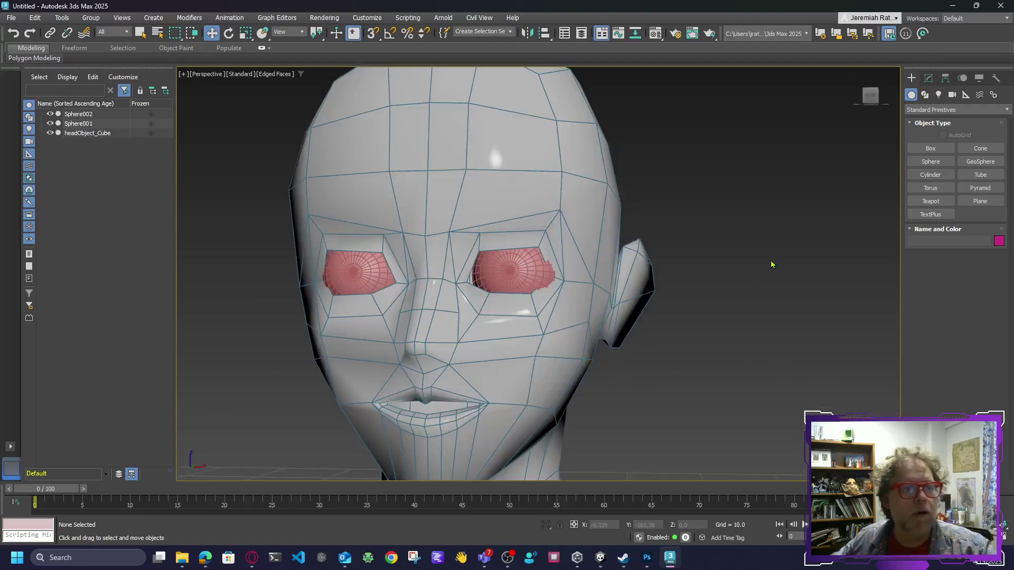
{"action": "scroll", "coordinate": [735, 241], "scroll_direction": "down", "scroll_amount": 4}
{"action": "left_click", "coordinate": [930, 80]}
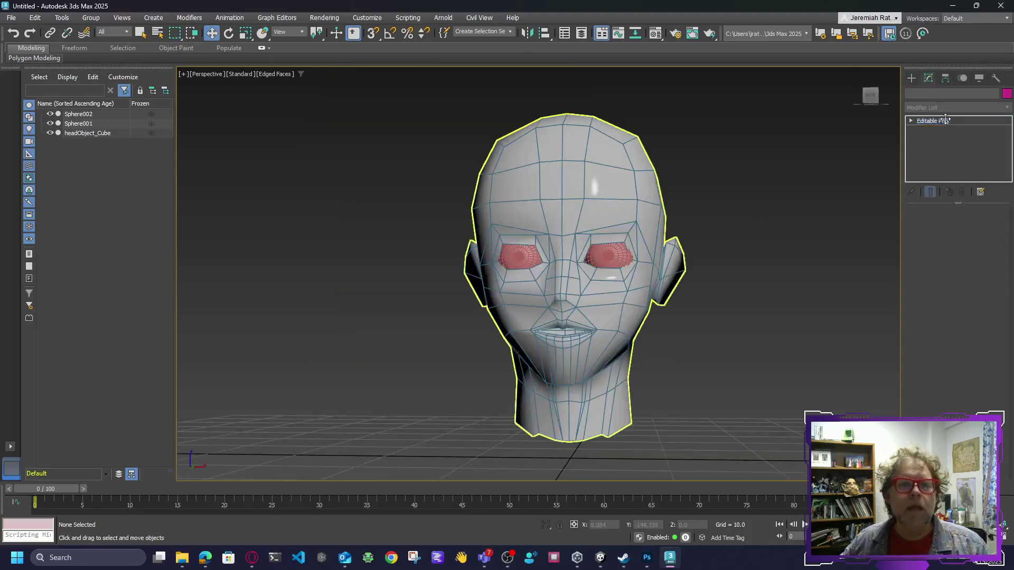
{"action": "left_click", "coordinate": [641, 199]}
{"action": "left_click", "coordinate": [938, 109]}
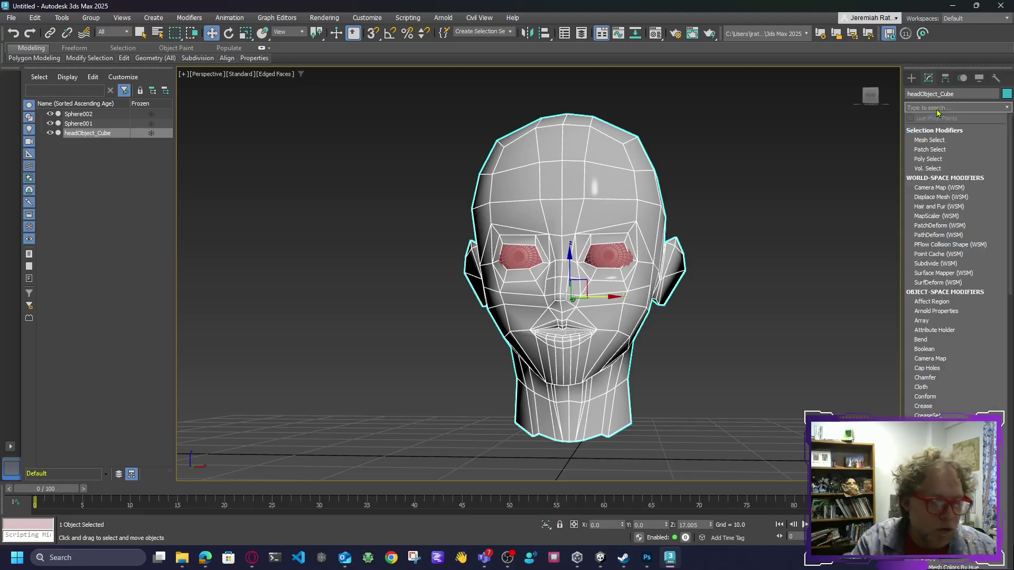
{"action": "type", "text": "turb"}
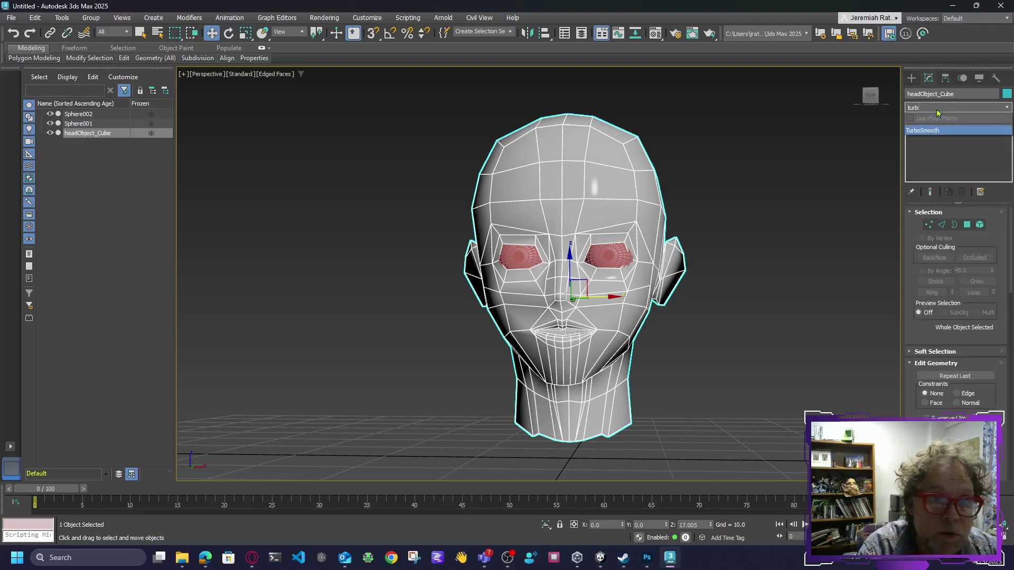
{"action": "key", "text": "Return"}
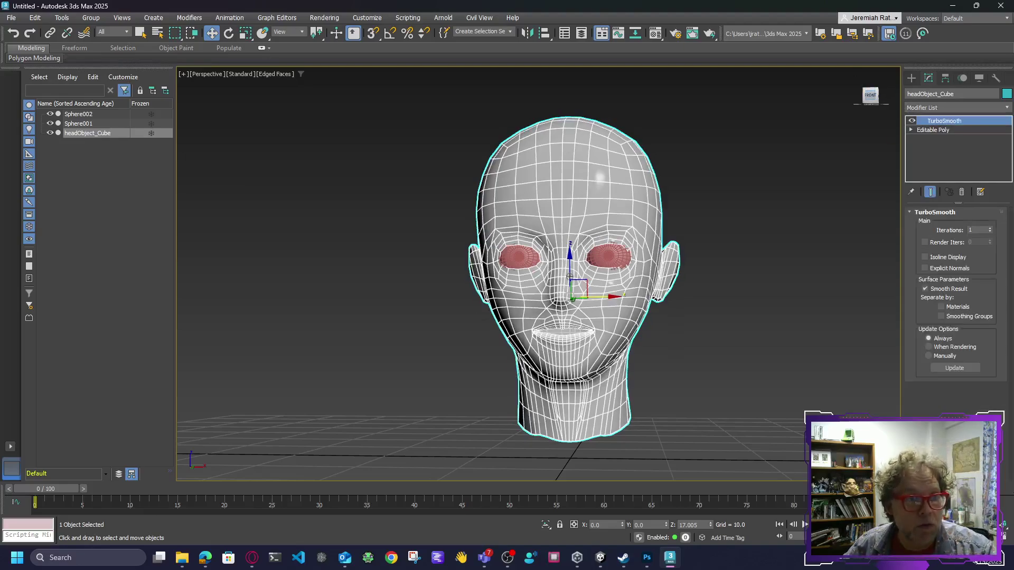
Display the models with Default Shading and set the head's TurboSmooth iterations to 2
{"action": "left_click_drag", "start_coordinate": [873, 96], "coordinate": [863, 95]}
{"action": "scroll", "coordinate": [600, 328], "scroll_direction": "up", "scroll_amount": 3}
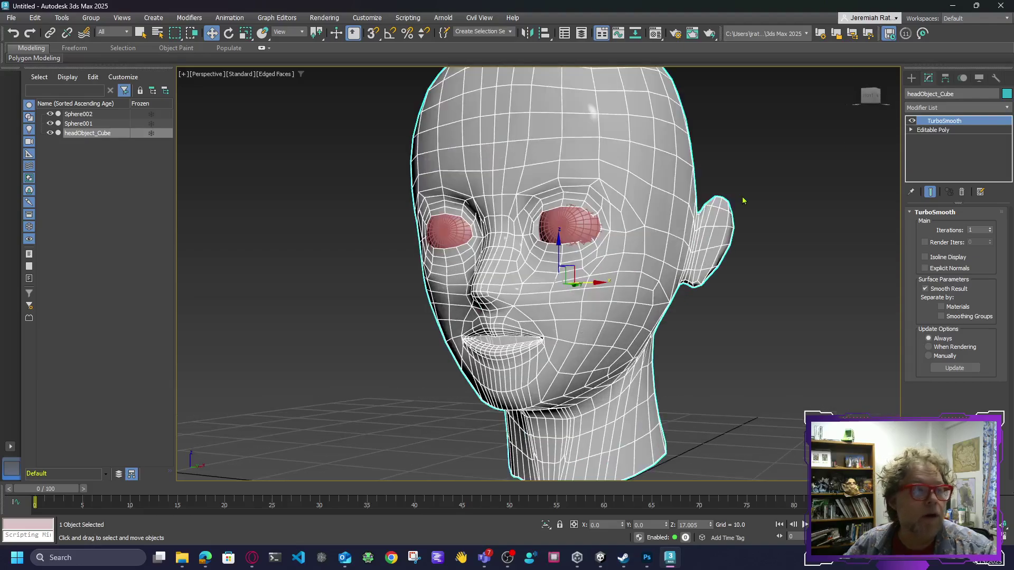
{"action": "left_click", "coordinate": [281, 75]}
{"action": "left_click", "coordinate": [288, 195]}
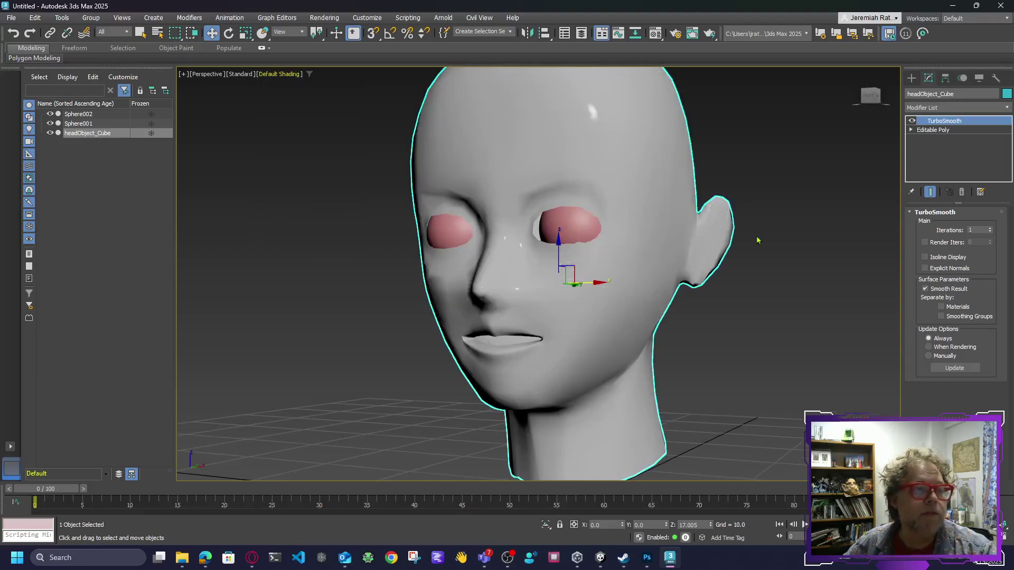
{"action": "left_click", "coordinate": [991, 228]}
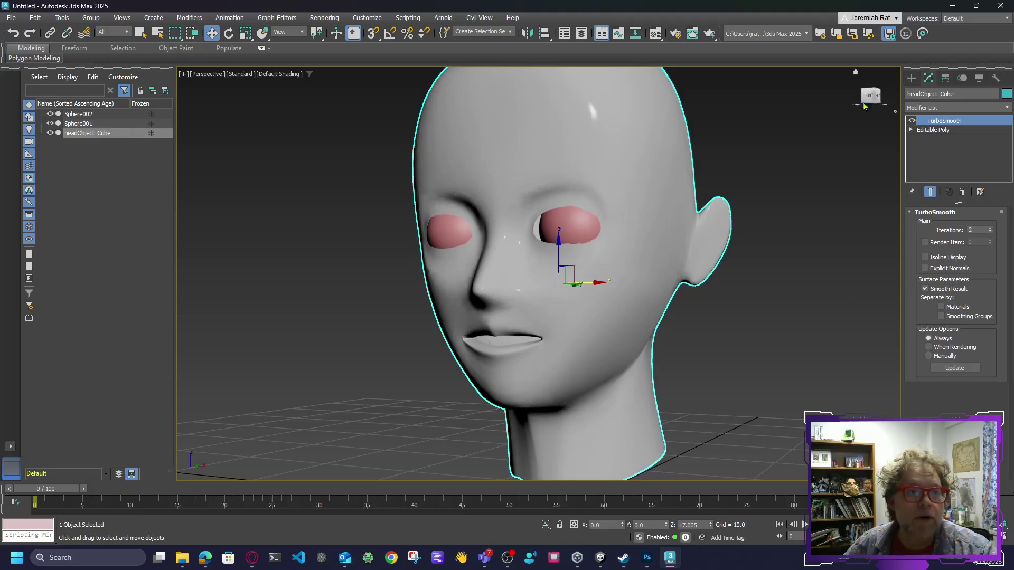
Compare the head with TurboSmooth turned off and on, and restore the Edged Faces display
{"action": "left_click_drag", "start_coordinate": [871, 101], "coordinate": [891, 135]}
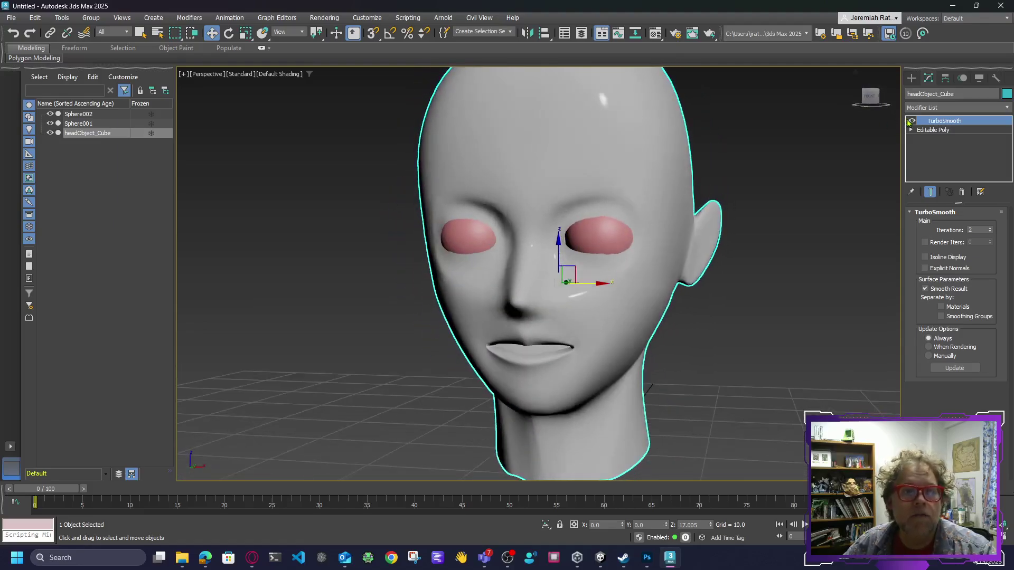
{"action": "left_click", "coordinate": [910, 121]}
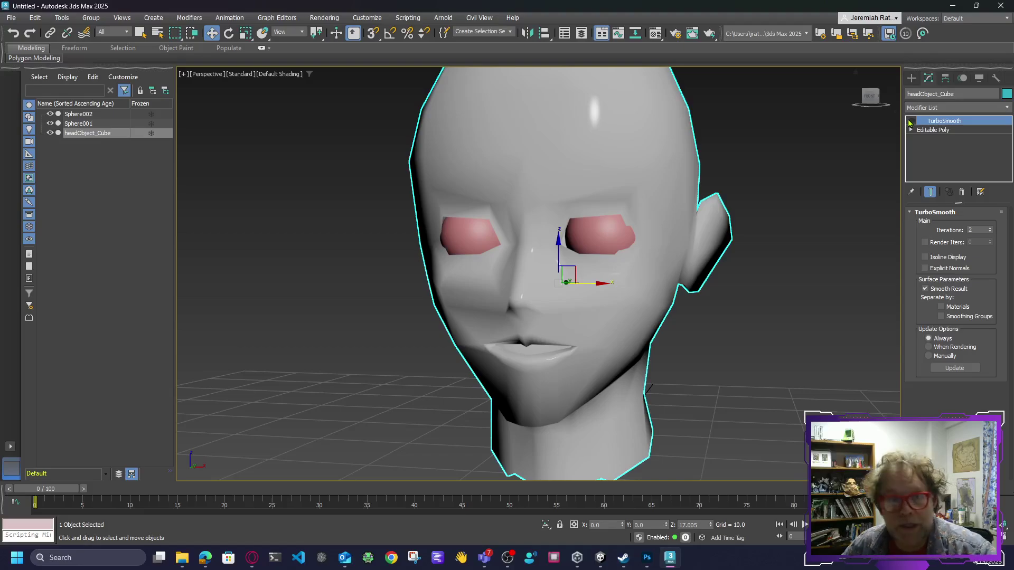
{"action": "left_click", "coordinate": [911, 122]}
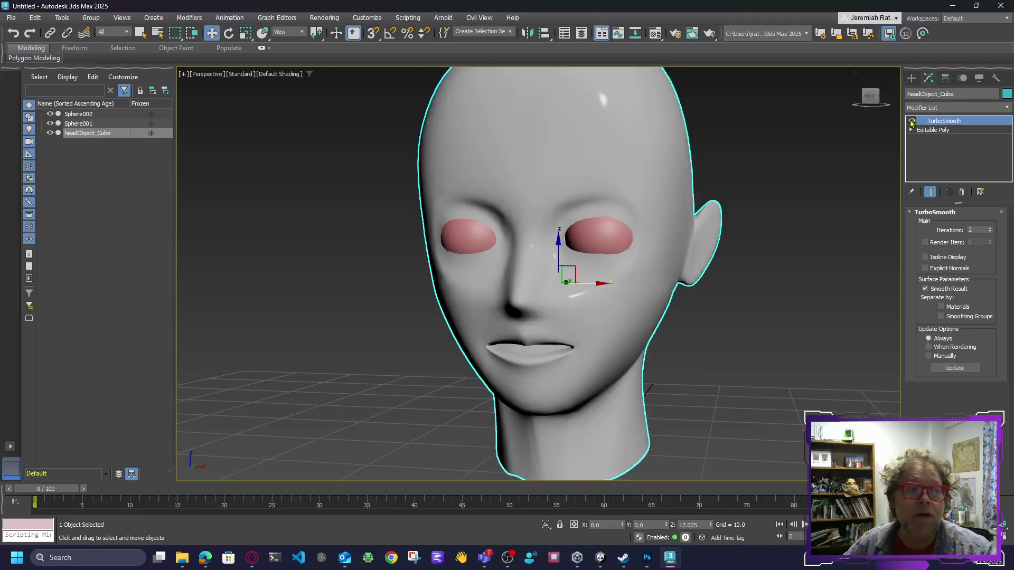
{"action": "left_click", "coordinate": [283, 74]}
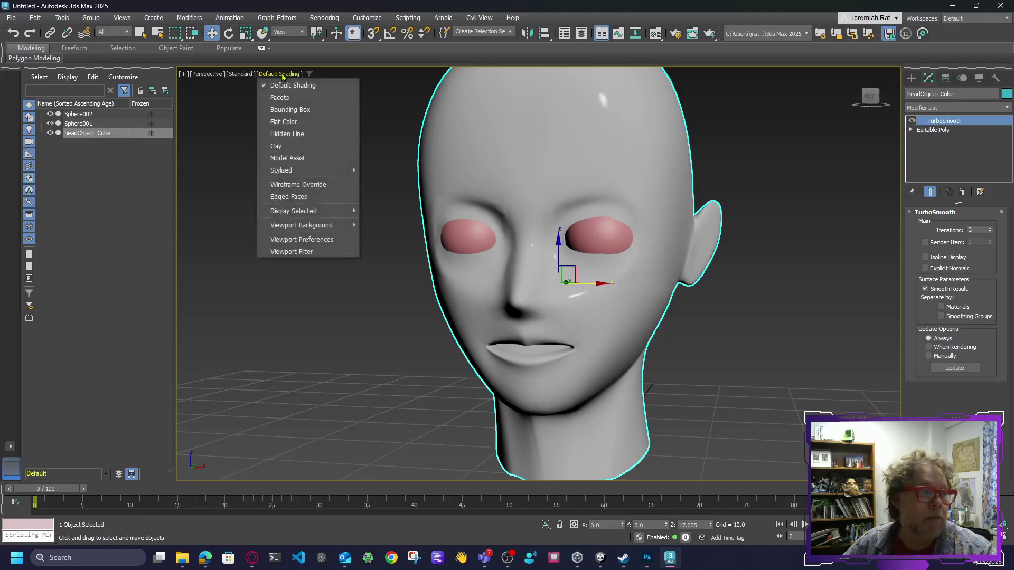
{"action": "left_click", "coordinate": [293, 197]}
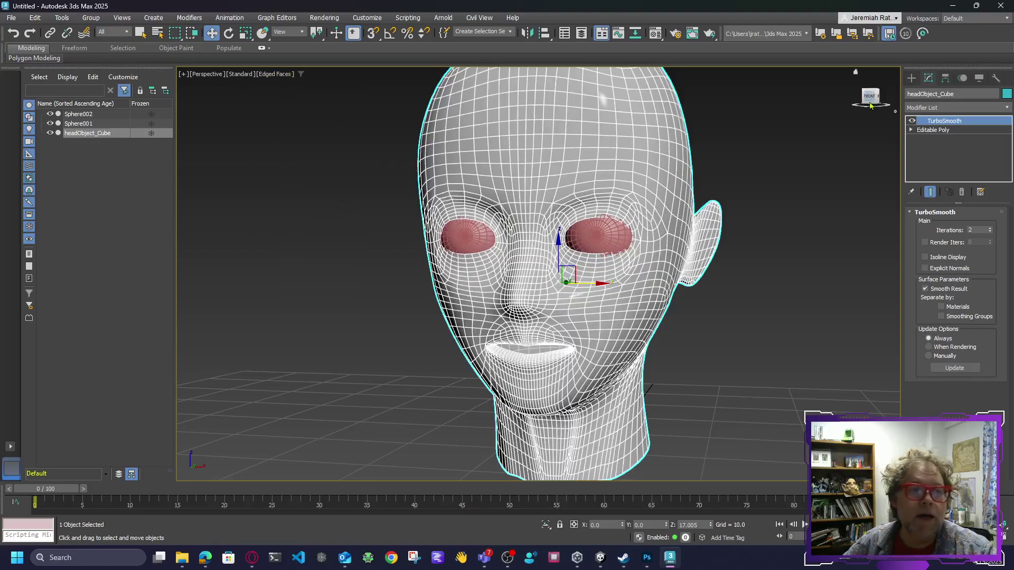
Move the Sphere002 eyeball inward along X to about 4.19 so it sits centred in its socket
{"action": "middle_click_drag", "start_coordinate": [500, 256], "coordinate": [523, 246], "text": "alt"}
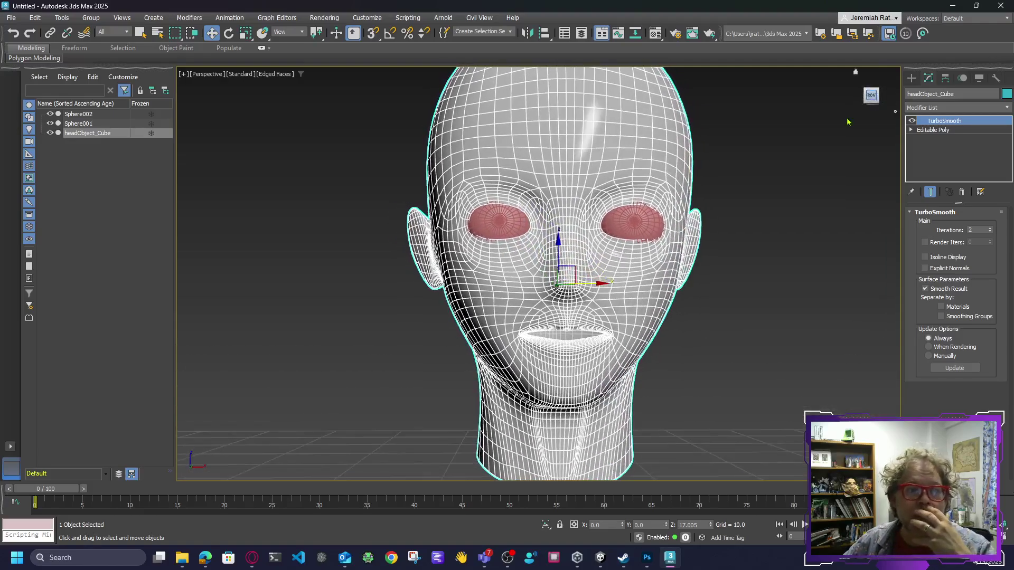
{"action": "left_click", "coordinate": [631, 217]}
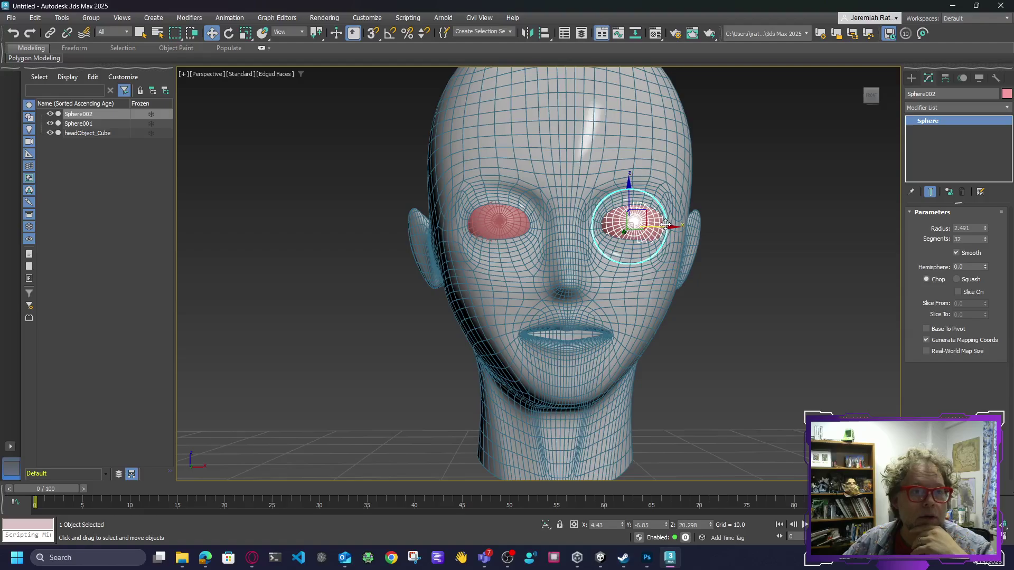
{"action": "left_click_drag", "start_coordinate": [667, 225], "coordinate": [666, 225]}
{"action": "scroll", "coordinate": [682, 268], "scroll_direction": "up", "scroll_amount": 5}
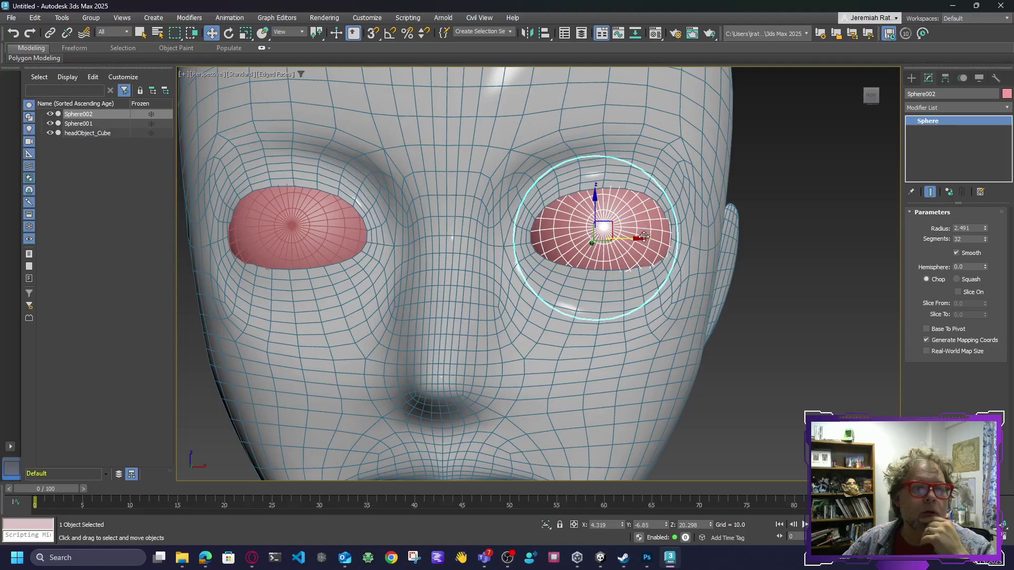
{"action": "left_click_drag", "start_coordinate": [640, 237], "coordinate": [638, 238]}
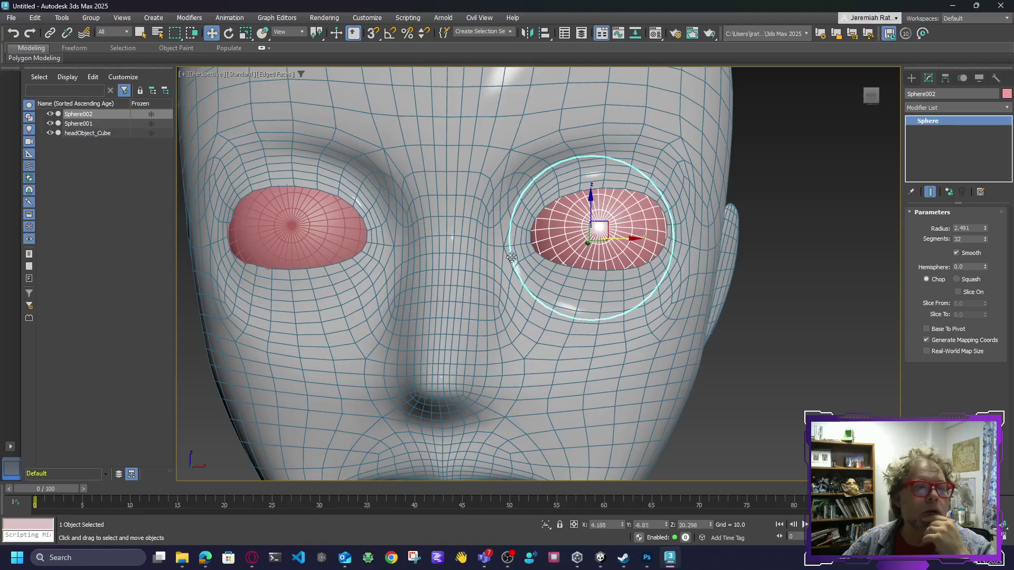
Move the Sphere001 eyeball inward along X to about -4.18, matching the other eye, and deselect it
{"action": "left_click", "coordinate": [350, 236]}
{"action": "left_click_drag", "start_coordinate": [351, 236], "coordinate": [353, 237]}
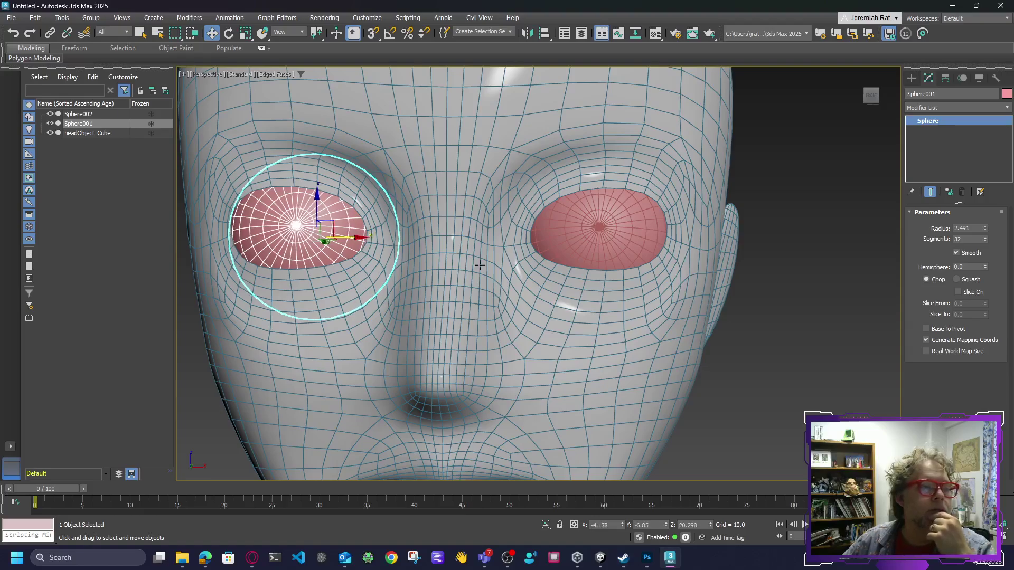
{"action": "left_click", "coordinate": [778, 320]}
{"action": "scroll", "coordinate": [711, 319], "scroll_direction": "down", "scroll_amount": 7}
{"action": "scroll", "coordinate": [723, 319], "scroll_direction": "up", "scroll_amount": 2}
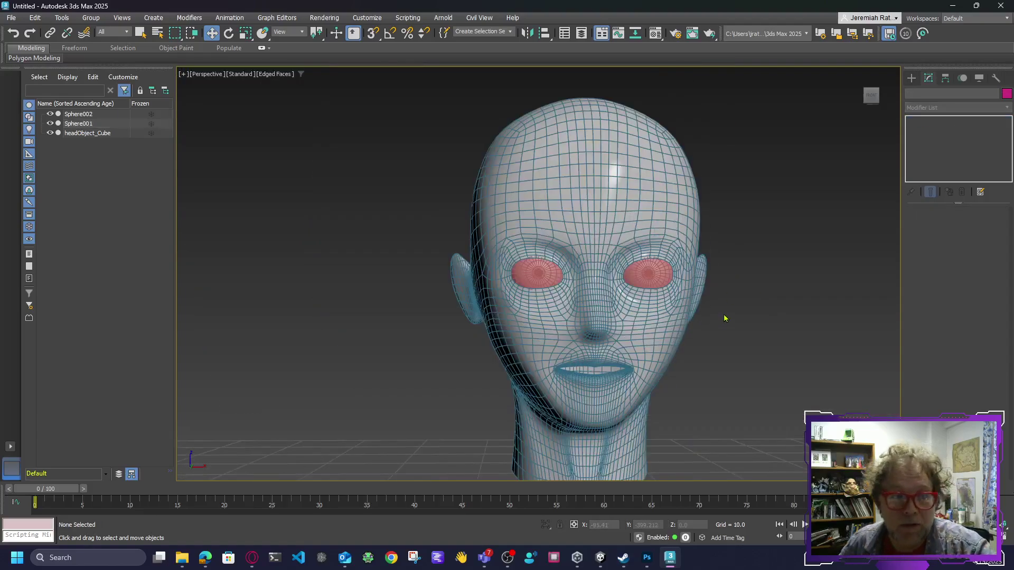
Select both eyeballs and adjust their depth along Y, ending with a move of about 0.156 back into the head
{"action": "middle_click_drag", "start_coordinate": [726, 296], "coordinate": [684, 264]}
{"action": "middle_click_drag", "start_coordinate": [539, 235], "coordinate": [498, 254], "text": "alt"}
{"action": "left_click", "coordinate": [614, 246]}
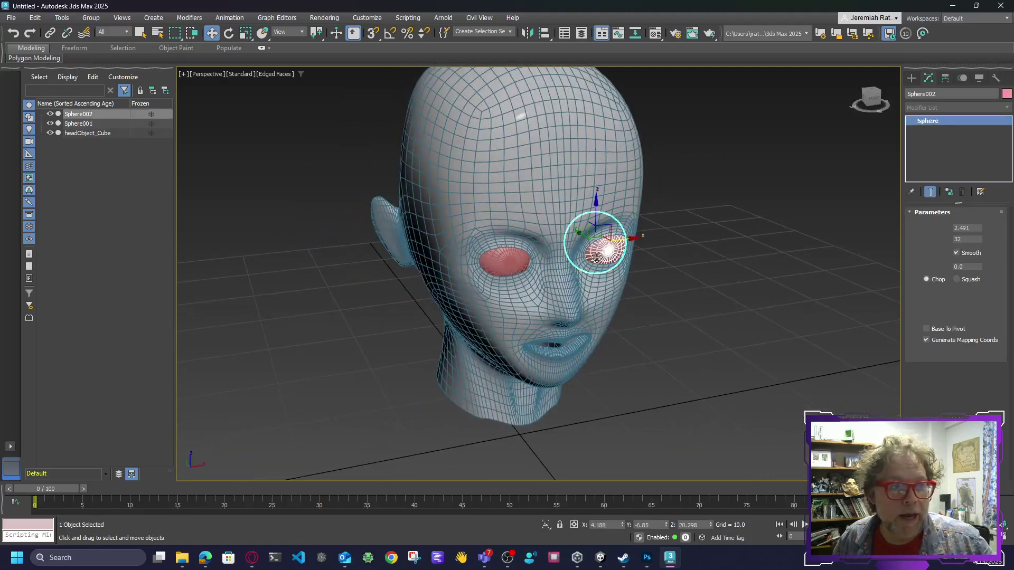
{"action": "left_click", "coordinate": [509, 263], "text": "ctrl"}
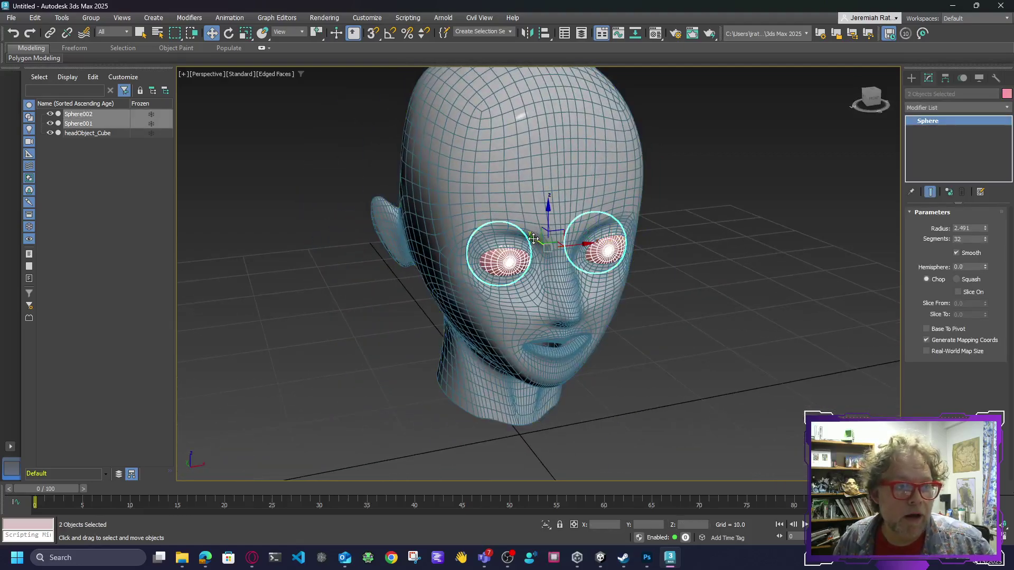
{"action": "left_click_drag", "start_coordinate": [533, 239], "coordinate": [535, 238]}
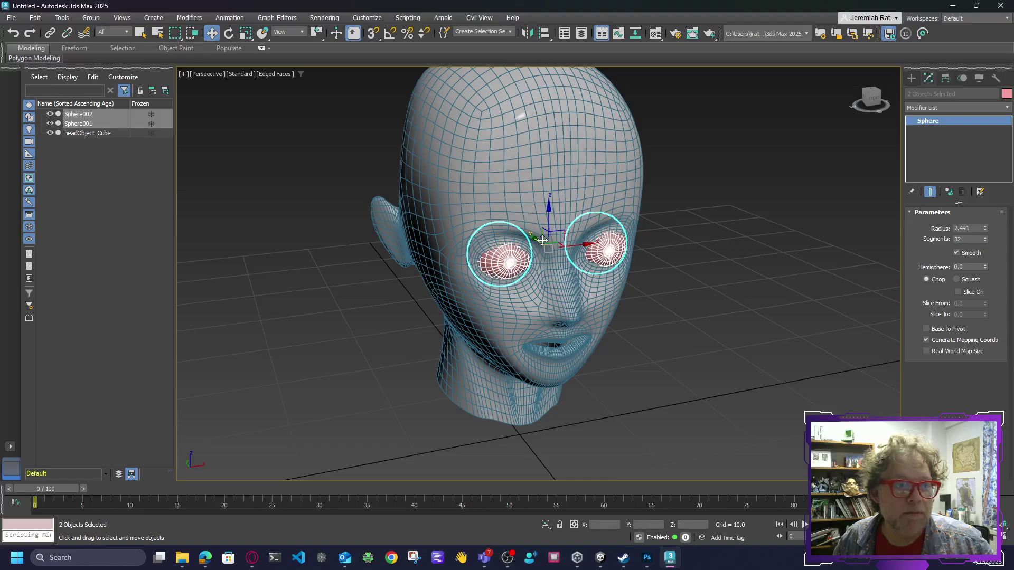
{"action": "scroll", "coordinate": [637, 294], "scroll_direction": "up", "scroll_amount": 3}
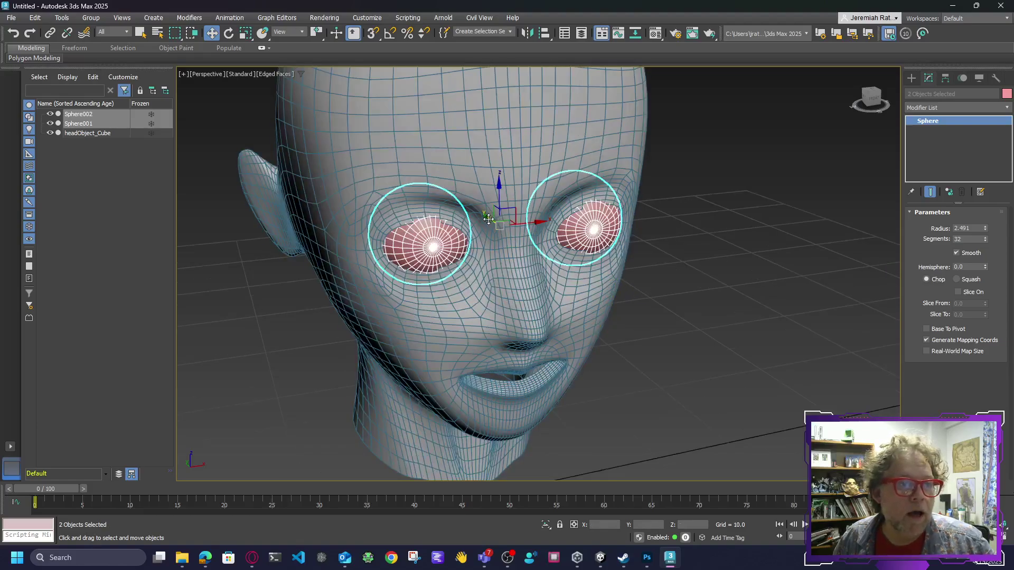
{"action": "left_click_drag", "start_coordinate": [489, 219], "coordinate": [487, 218]}
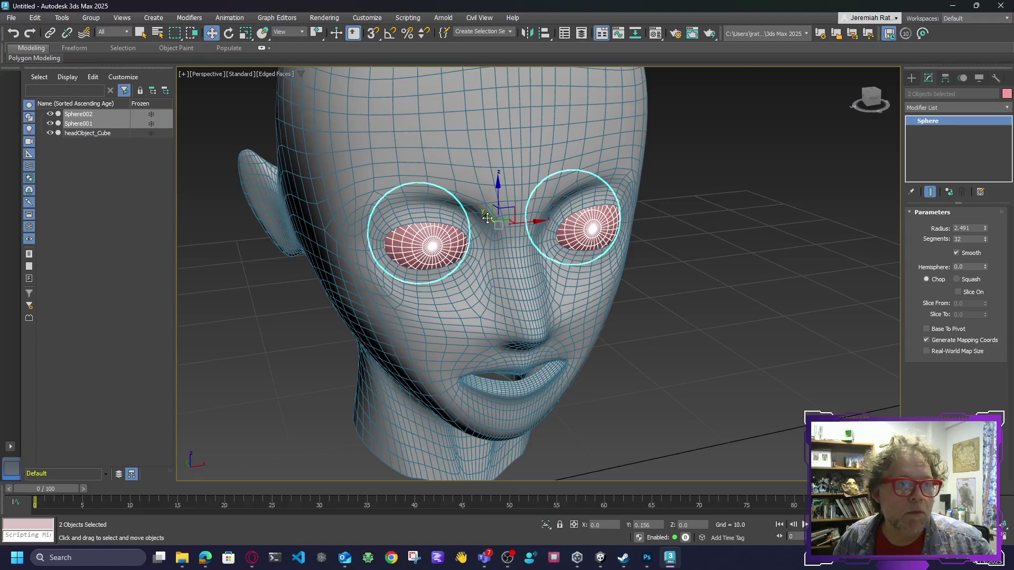
Restore the selection of both eyeballs after deselecting them, and lower them very slightly along Z
{"action": "left_click", "coordinate": [716, 285]}
{"action": "left_click", "coordinate": [870, 100]}
{"action": "left_click_drag", "start_coordinate": [870, 100], "coordinate": [880, 144]}
{"action": "key", "text": "ctrl+z"}
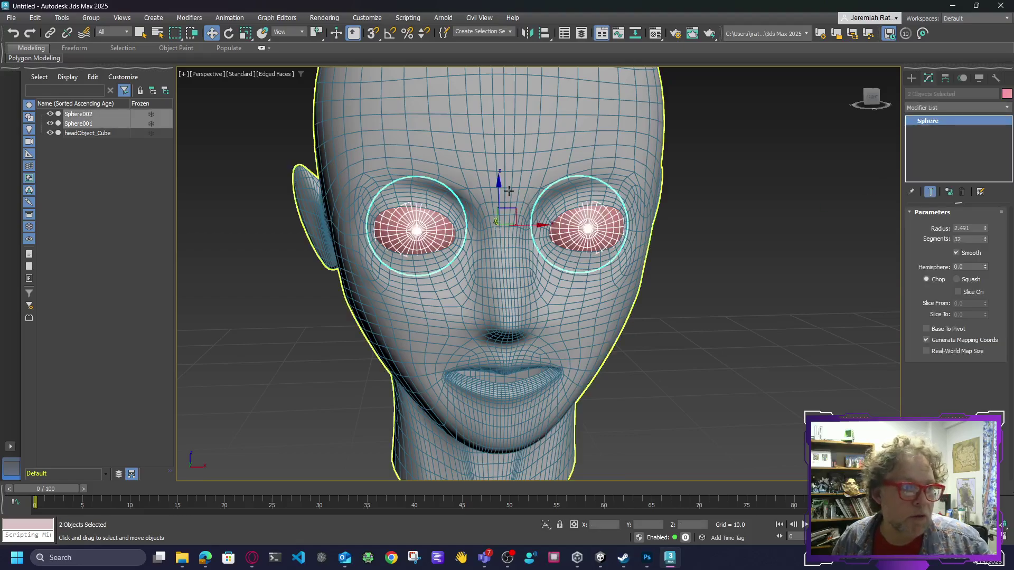
{"action": "left_click_drag", "start_coordinate": [500, 184], "coordinate": [500, 185]}
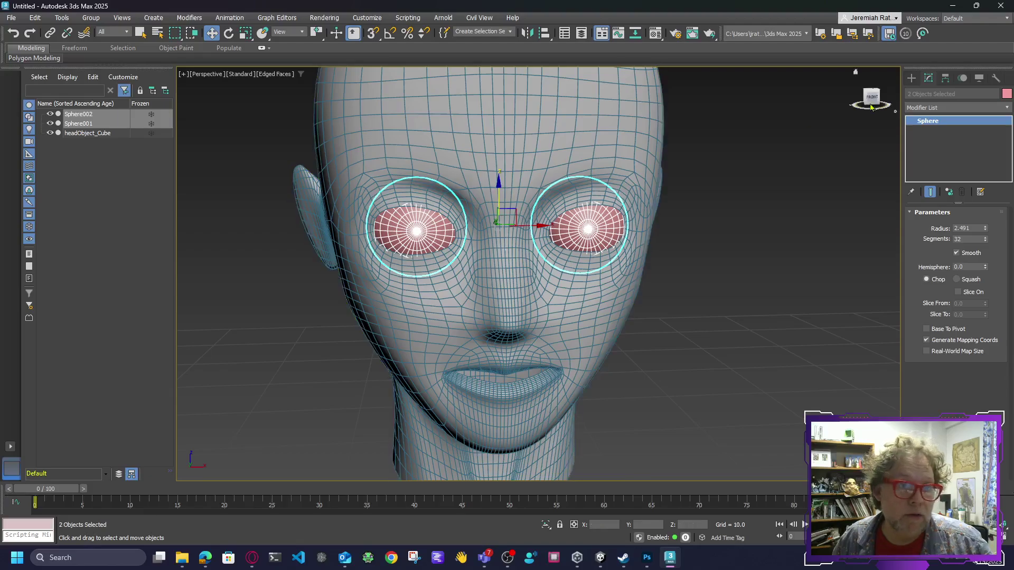
Move both eyeballs about 0.126 further back along Y into the sockets and deselect them
{"action": "left_click_drag", "start_coordinate": [872, 107], "coordinate": [901, 109]}
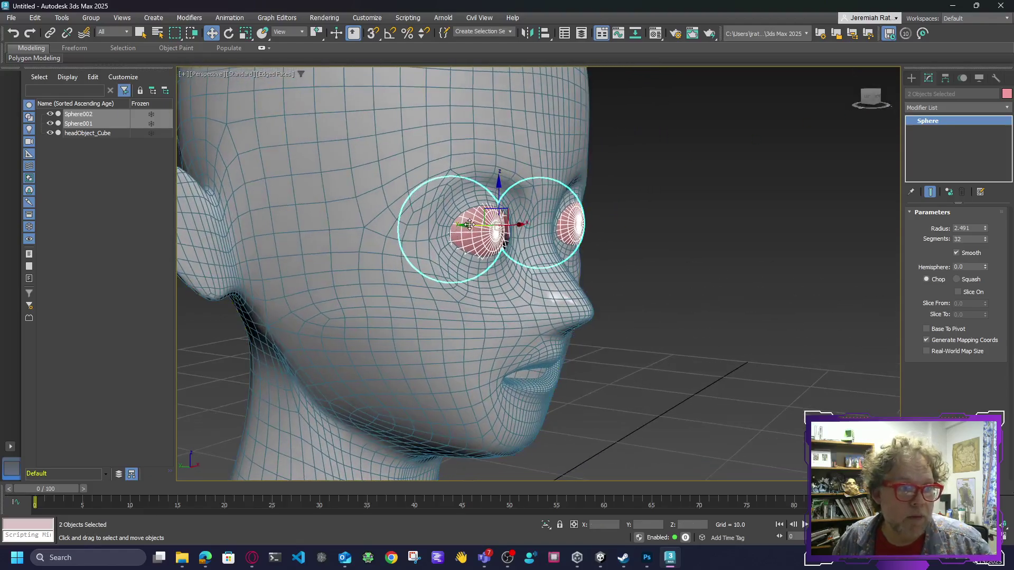
{"action": "left_click_drag", "start_coordinate": [470, 224], "coordinate": [468, 224]}
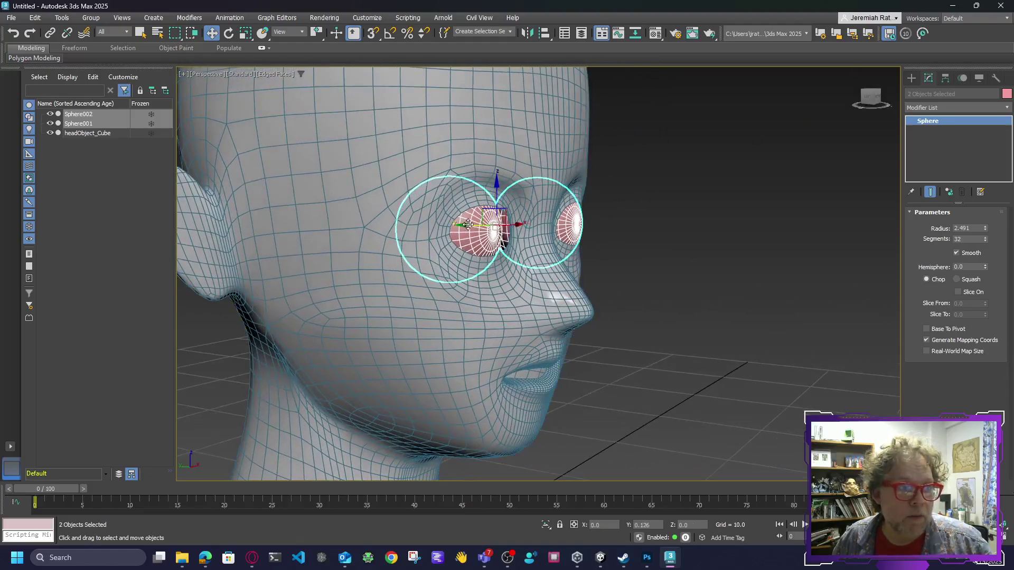
{"action": "left_click", "coordinate": [674, 239]}
{"action": "left_click_drag", "start_coordinate": [877, 97], "coordinate": [833, 138]}
{"action": "scroll", "coordinate": [765, 170], "scroll_direction": "down", "scroll_amount": 5}
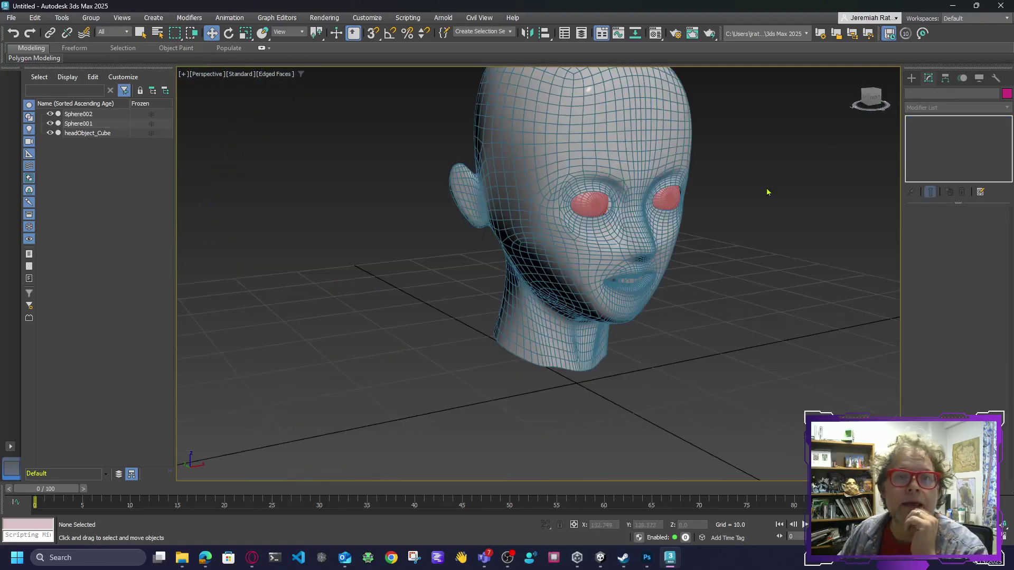
{"action": "middle_click_drag", "start_coordinate": [745, 209], "coordinate": [741, 277]}
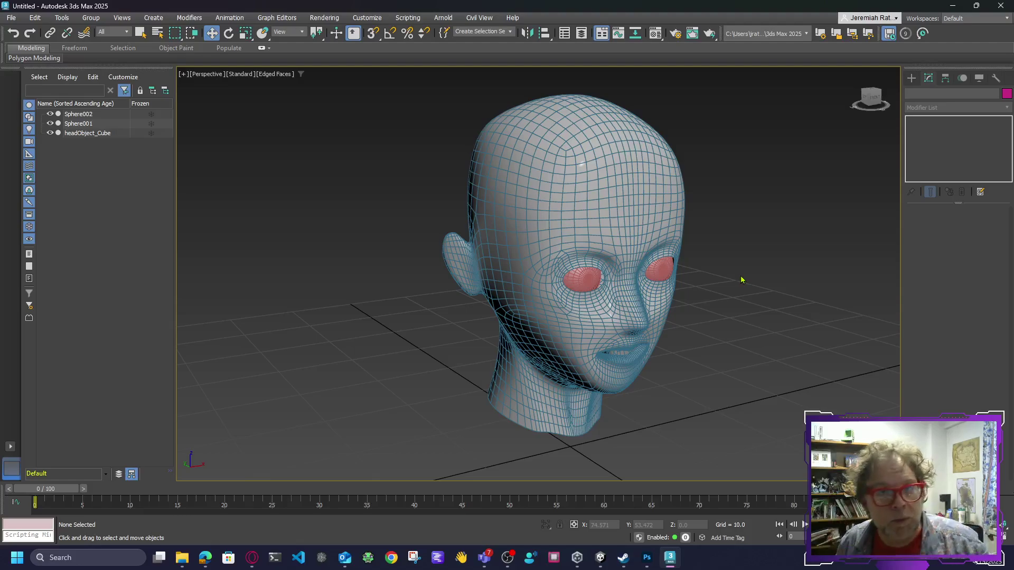
Turn off the head's TurboSmooth modifier and delete it, leaving only the Editable Poly
{"action": "left_click", "coordinate": [606, 215]}
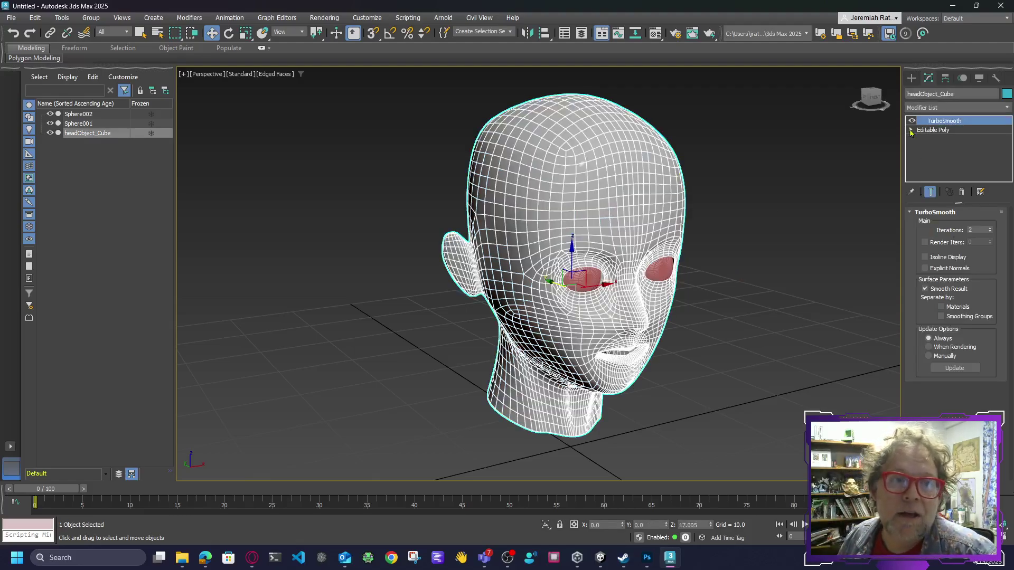
{"action": "left_click", "coordinate": [912, 121]}
{"action": "mouse_move", "coordinate": [572, 270]}
{"action": "middle_mouse_down", "text": "alt"}
{"action": "mouse_move", "coordinate": [475, 272]}
{"action": "mouse_move", "coordinate": [529, 267]}
{"action": "mouse_move", "coordinate": [616, 283]}
{"action": "mouse_move", "coordinate": [571, 278]}
{"action": "middle_mouse_up", "text": "alt"}
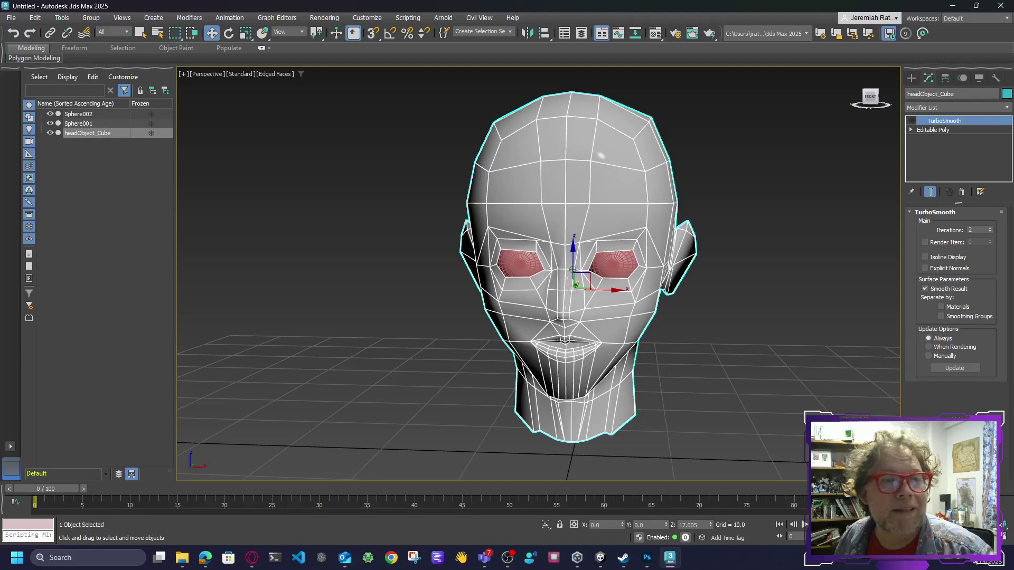
{"action": "left_click", "coordinate": [962, 193]}
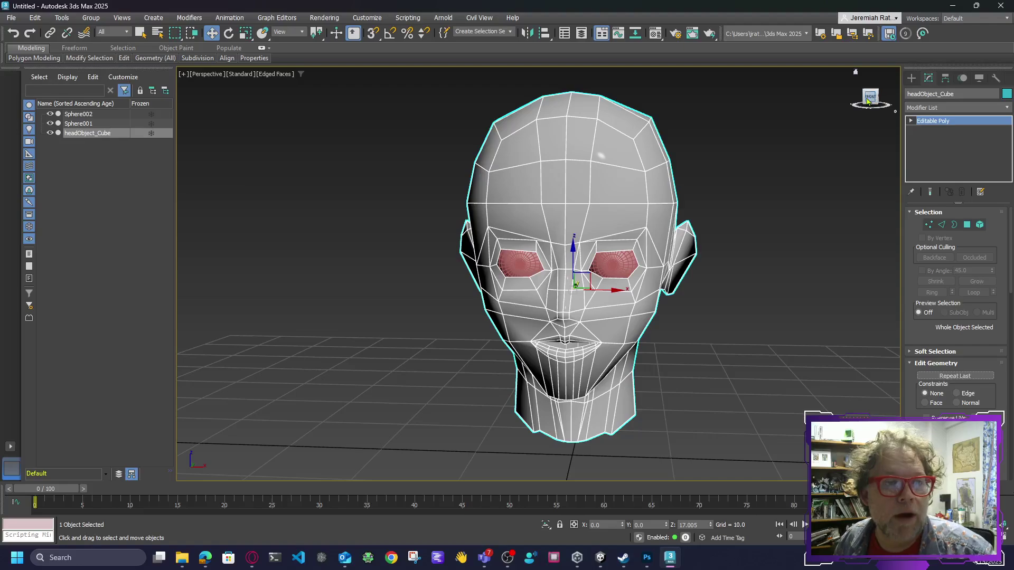
Clone the head as four independent copies in a row along X, spaced about 31.7 units apart, and deselect them
{"action": "left_click", "coordinate": [871, 98]}
{"action": "left_click", "coordinate": [798, 356]}
{"action": "middle_click_drag", "start_coordinate": [766, 323], "coordinate": [335, 162], "text": "alt"}
{"action": "left_click", "coordinate": [437, 222]}
{"action": "scroll", "coordinate": [690, 290], "scroll_direction": "down", "scroll_amount": 8}
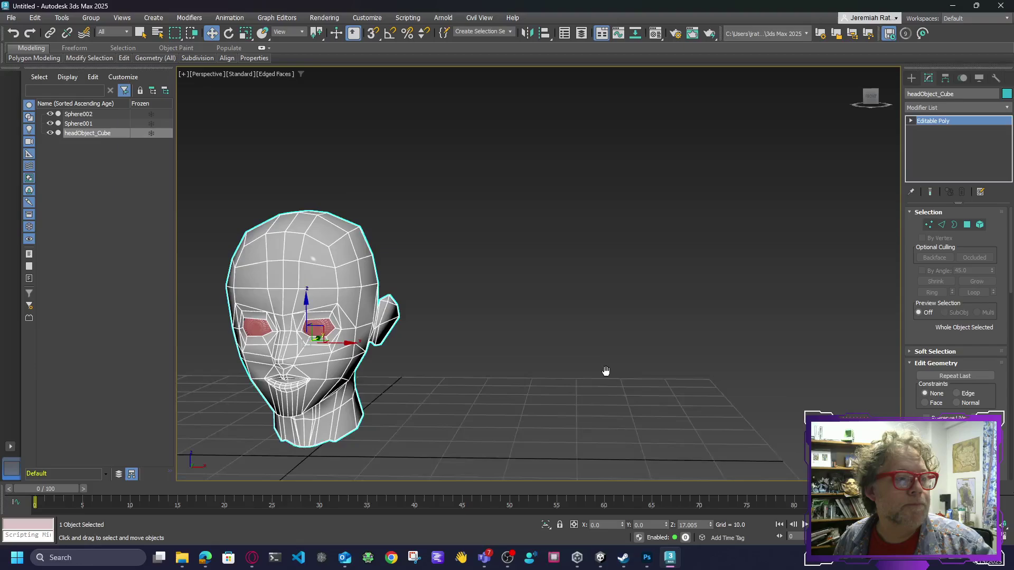
{"action": "middle_click_drag", "start_coordinate": [565, 335], "coordinate": [475, 324]}
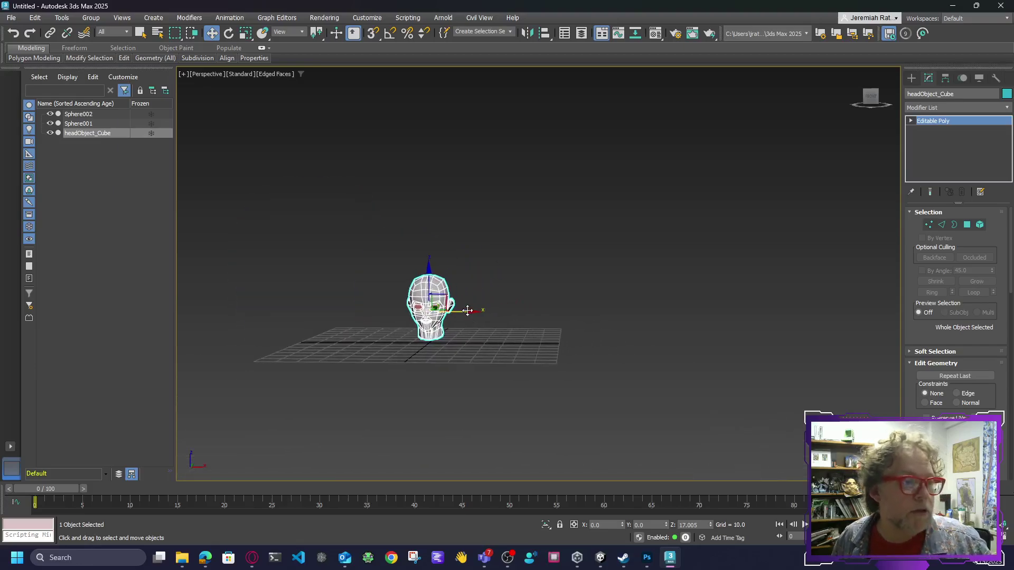
{"action": "left_click_drag", "start_coordinate": [472, 312], "coordinate": [534, 311], "text": "shift"}
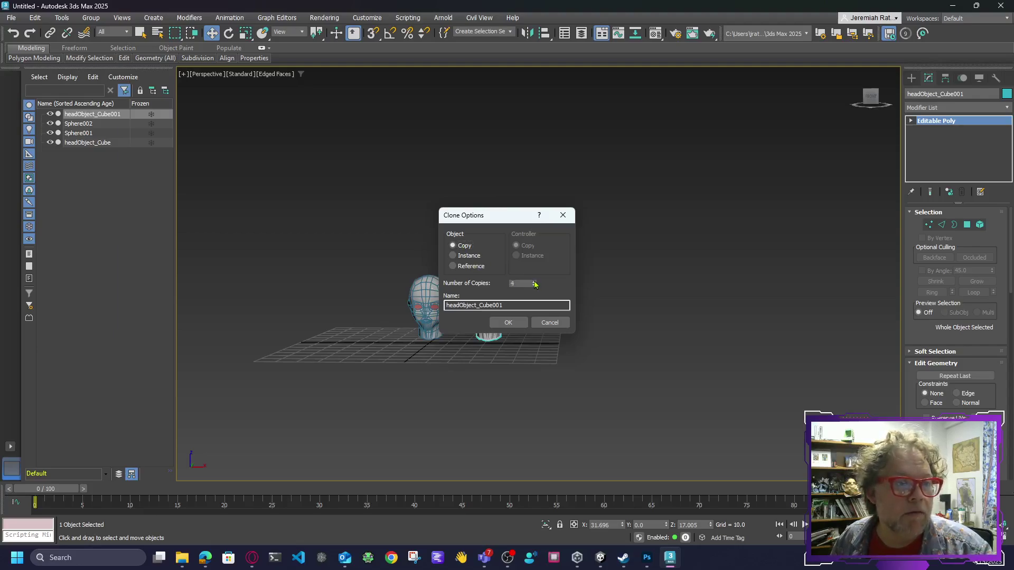
{"action": "left_click", "coordinate": [508, 322]}
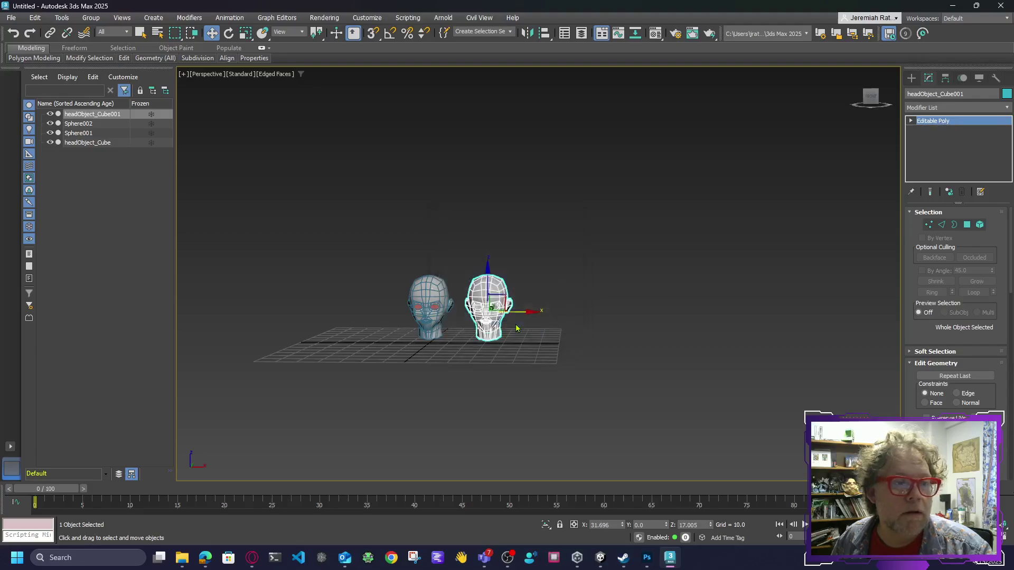
{"action": "left_click", "coordinate": [521, 370]}
On the first head copy, select the inner upper and lower eyelid edges of both eyes and convert the selection to vertices
{"action": "scroll", "coordinate": [507, 348], "scroll_direction": "up", "scroll_amount": 5}
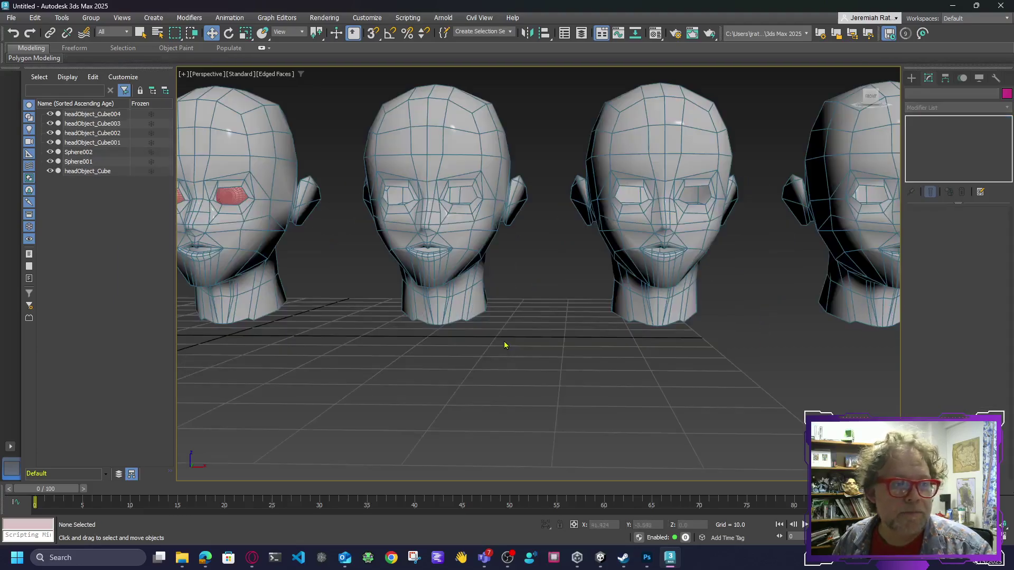
{"action": "scroll", "coordinate": [538, 380], "scroll_direction": "down", "scroll_amount": 1}
{"action": "scroll", "coordinate": [522, 317], "scroll_direction": "up", "scroll_amount": 4}
{"action": "left_click", "coordinate": [502, 257]}
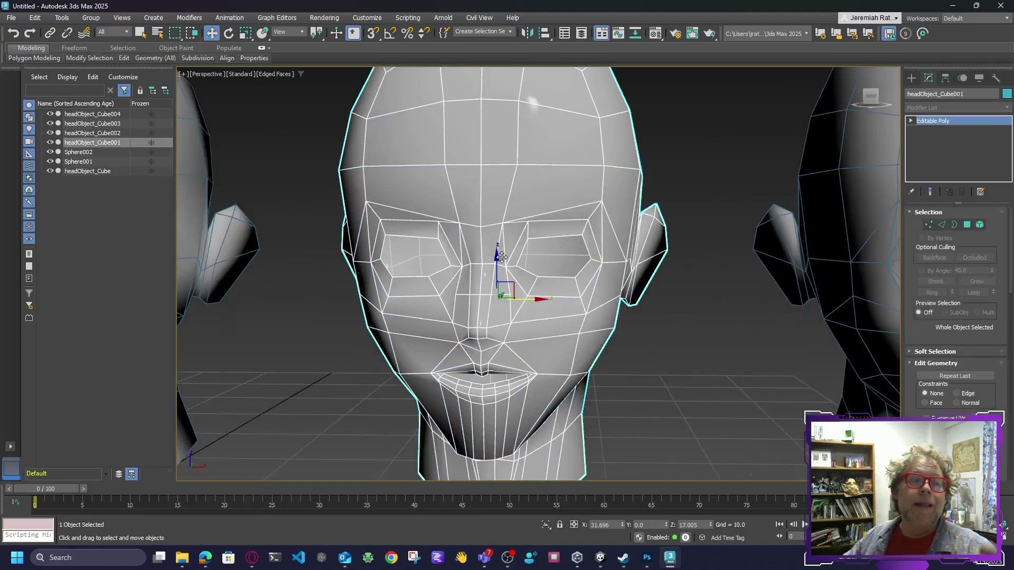
{"action": "left_click", "coordinate": [942, 224]}
{"action": "left_click", "coordinate": [556, 239]}
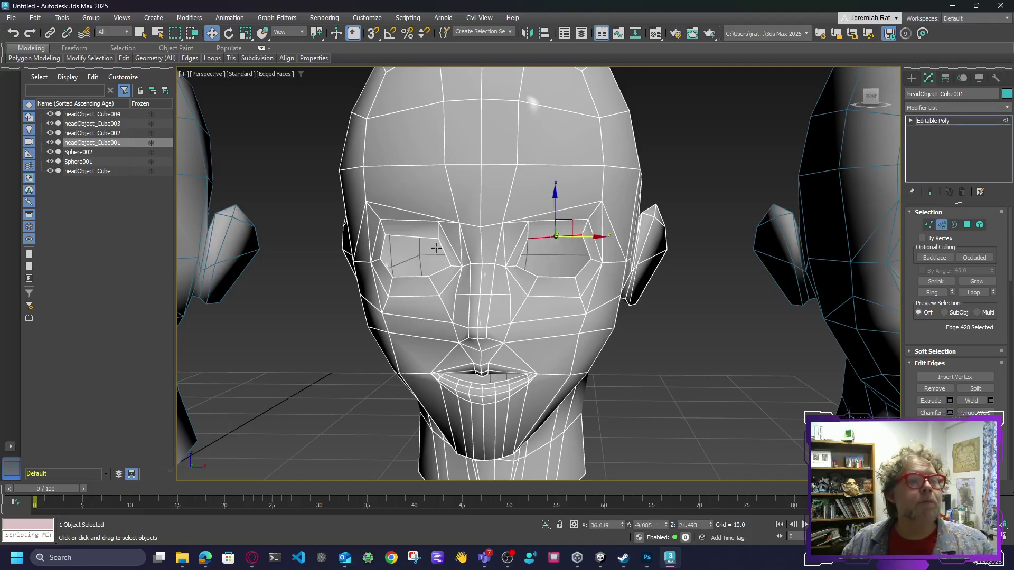
{"action": "left_click", "coordinate": [416, 238], "text": "ctrl"}
{"action": "left_click", "coordinate": [414, 276], "text": "ctrl"}
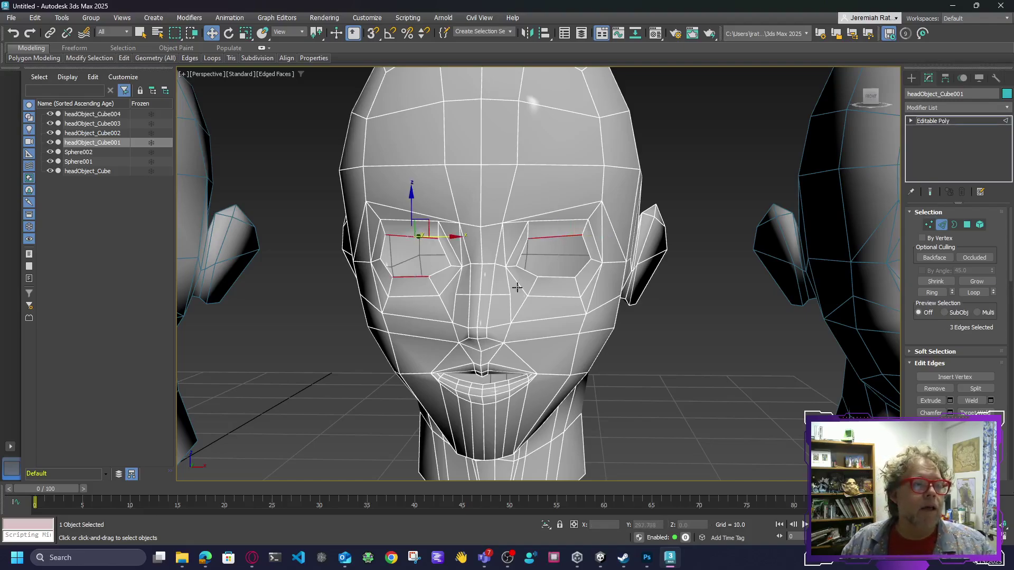
{"action": "left_click", "coordinate": [563, 275], "text": "ctrl"}
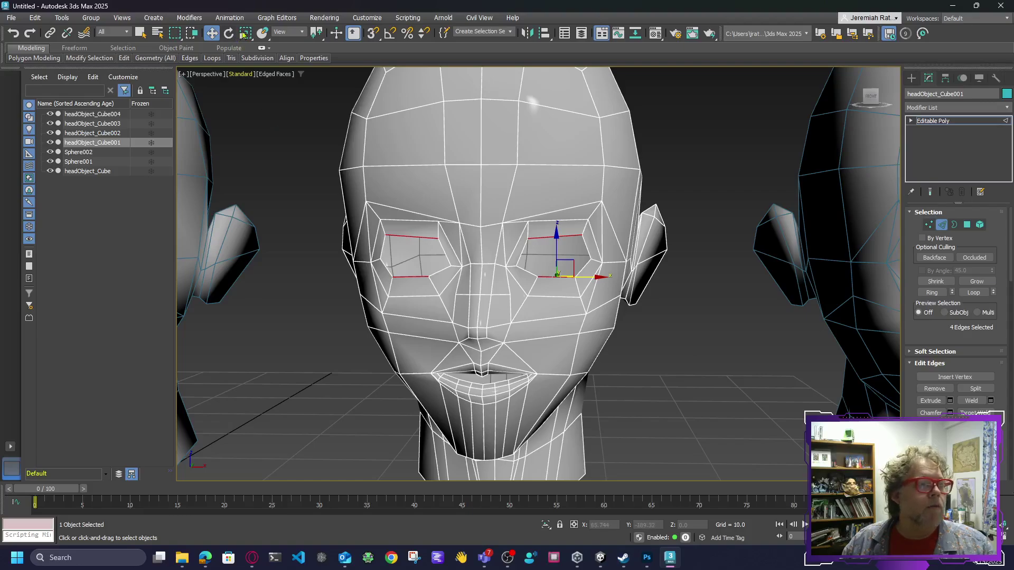
{"action": "key", "text": "r"}
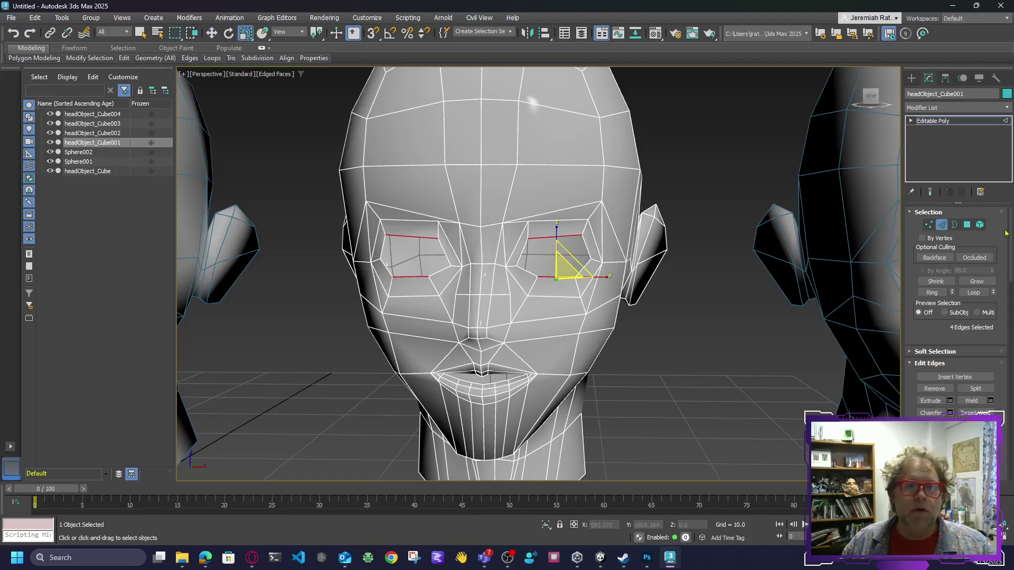
{"action": "left_click", "coordinate": [928, 225], "text": "ctrl"}
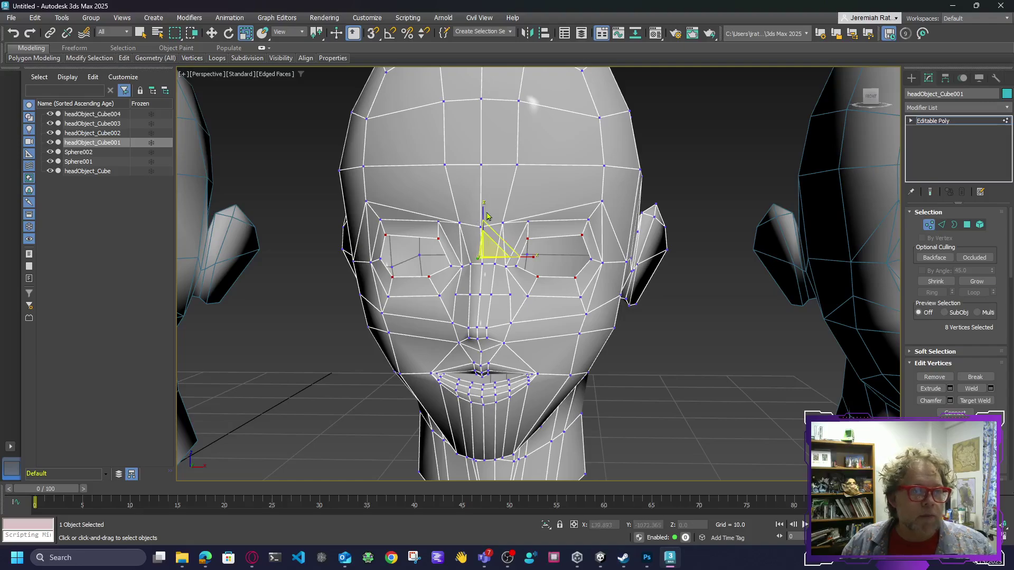
Scale the eight eyelid vertices nearly flat along Z, widen them to about 104% along X, and deselect them
{"action": "left_click_drag", "start_coordinate": [486, 215], "coordinate": [506, 527]}
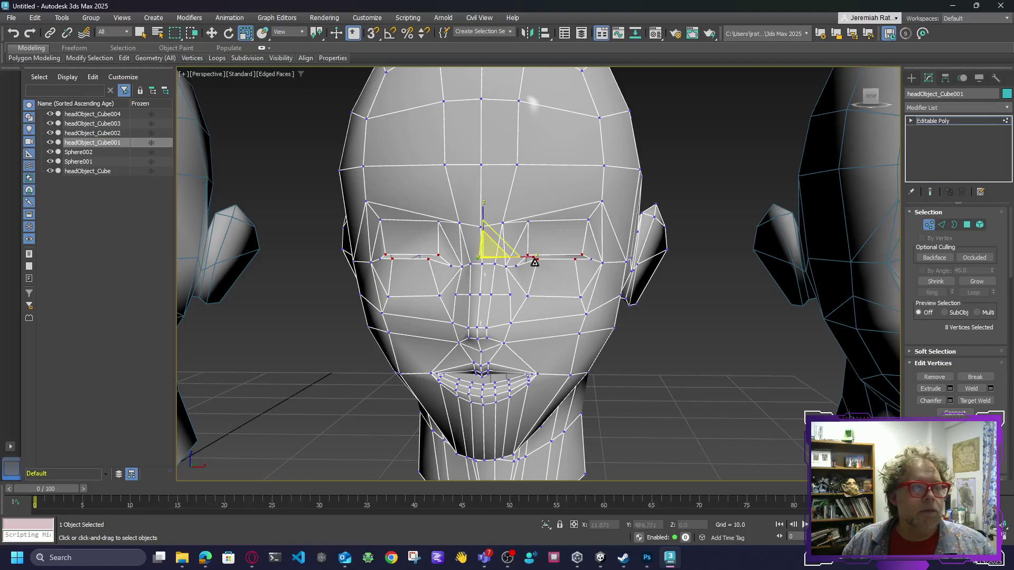
{"action": "left_click_drag", "start_coordinate": [535, 262], "coordinate": [534, 259]}
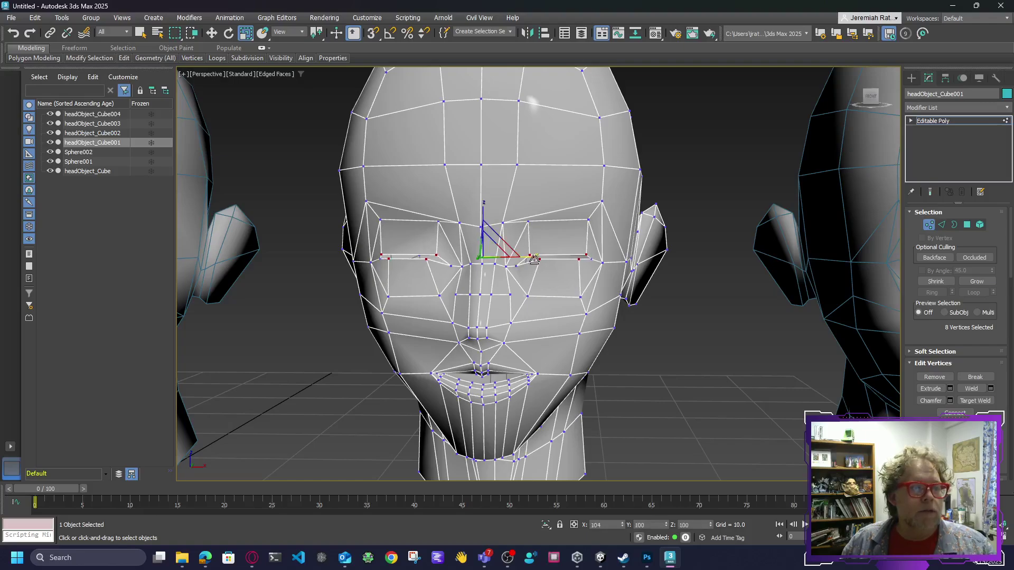
{"action": "left_click", "coordinate": [674, 324]}
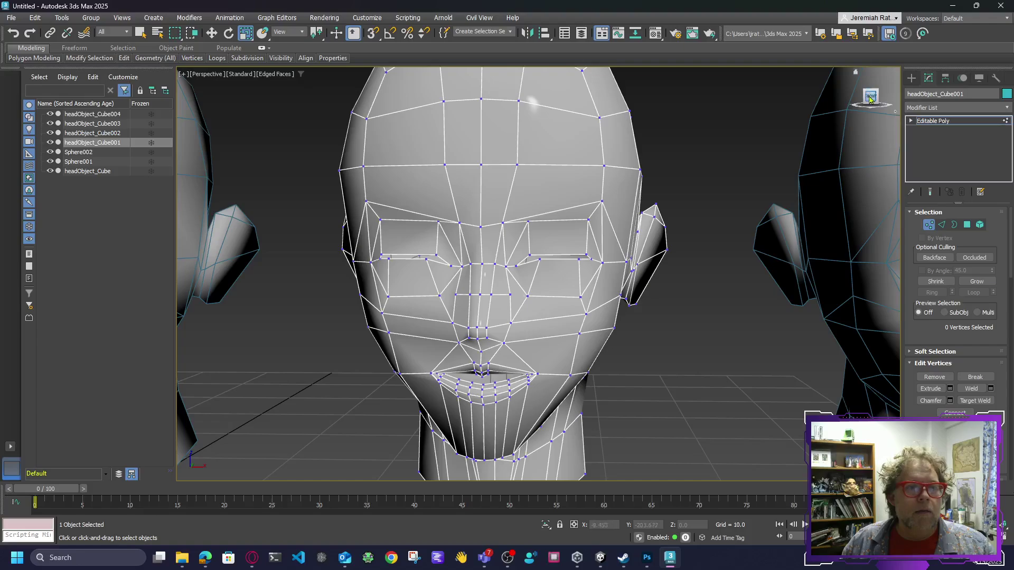
Scale the inner pair and the outer pair of lower-lid vertices along X to line up with the upper-lid corners
{"action": "scroll", "coordinate": [604, 258], "scroll_direction": "up", "scroll_amount": 4}
{"action": "left_click", "coordinate": [523, 258]}
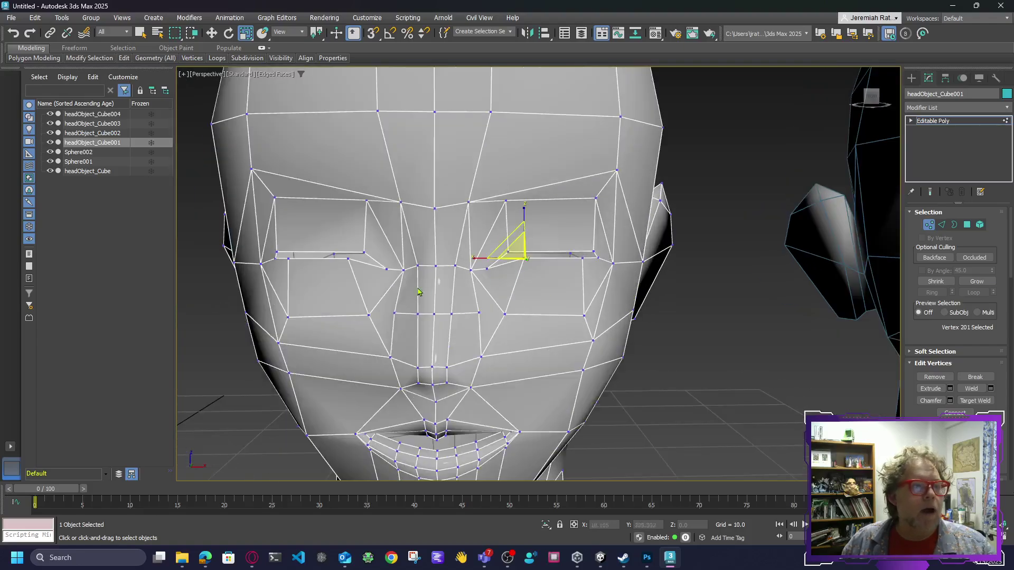
{"action": "left_click", "coordinate": [363, 259], "text": "ctrl"}
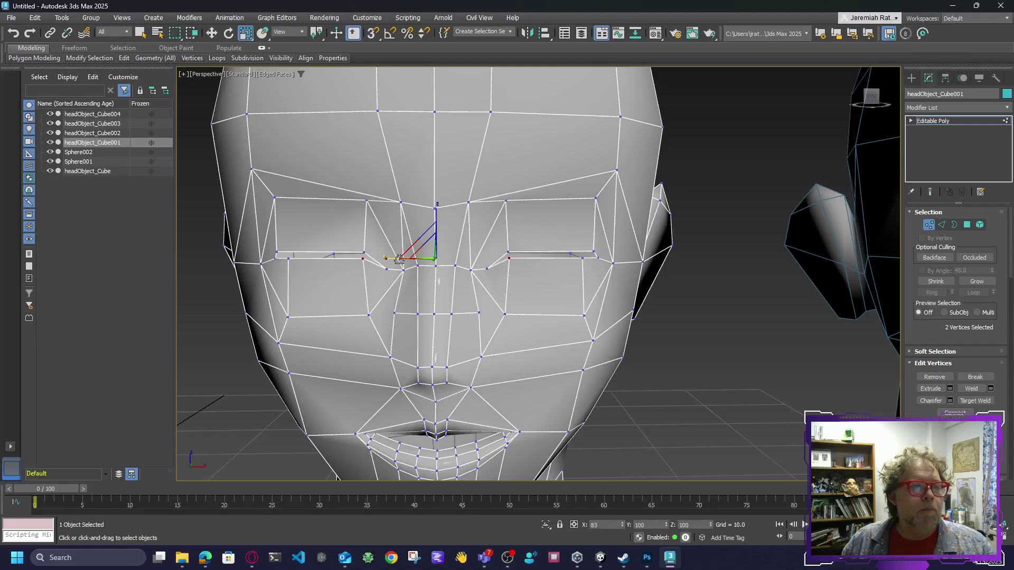
{"action": "left_click", "coordinate": [584, 260]}
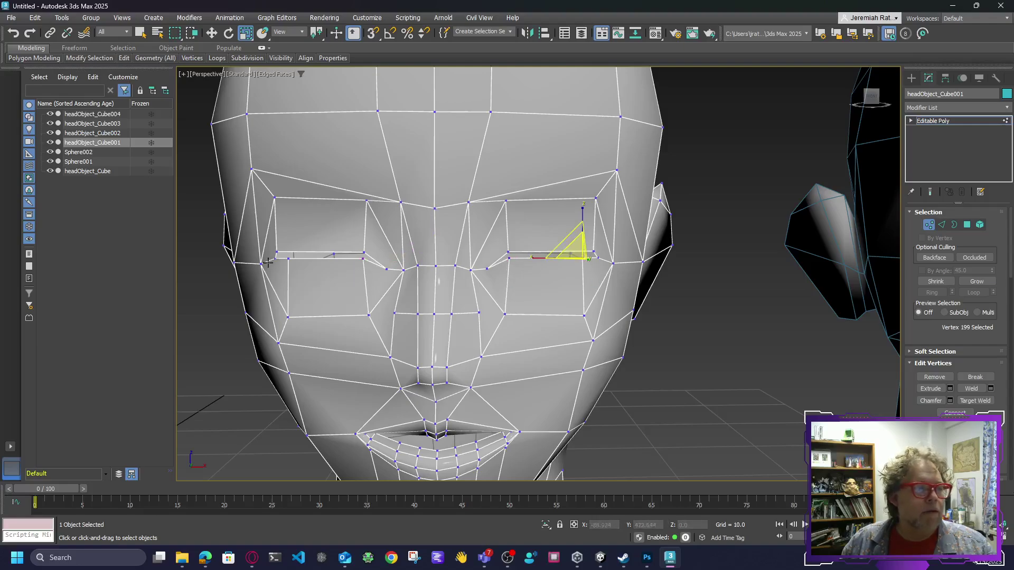
{"action": "left_click", "coordinate": [288, 259], "text": "ctrl"}
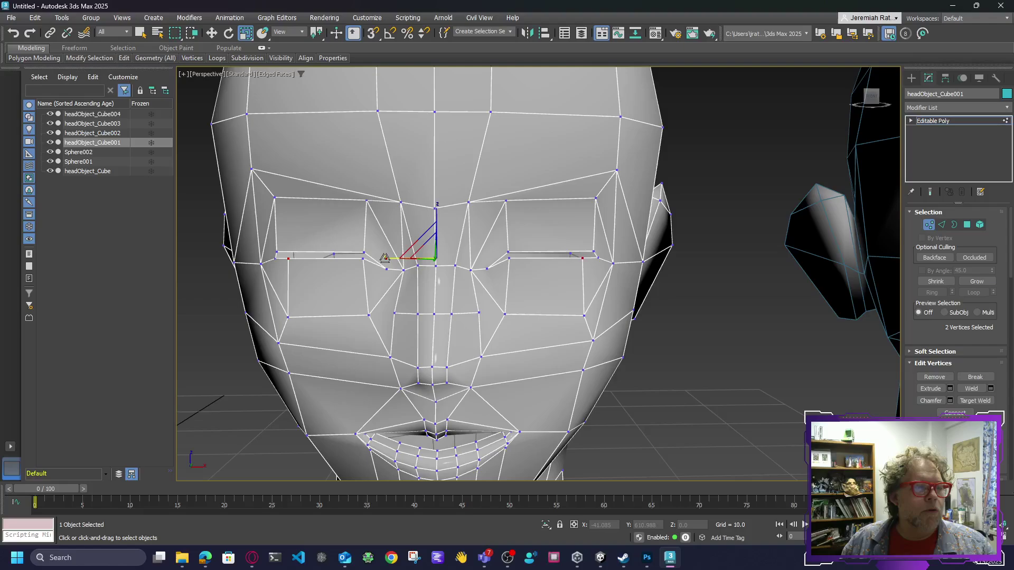
{"action": "left_click_drag", "start_coordinate": [385, 258], "coordinate": [381, 259]}
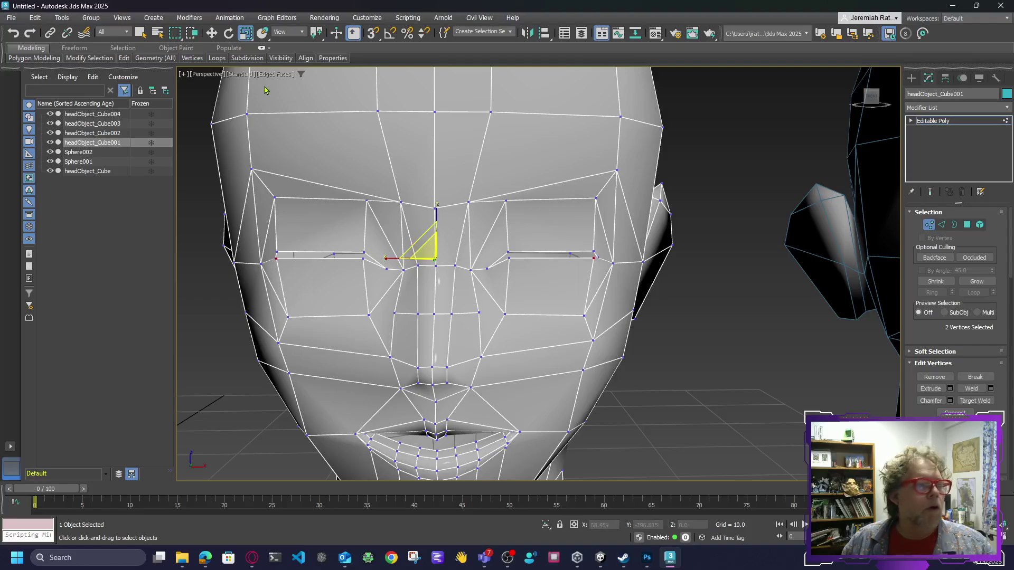
Move the upper-lid edges of both eyes down along Z past the lower-lid edges and deselect them
{"action": "left_click", "coordinate": [212, 34]}
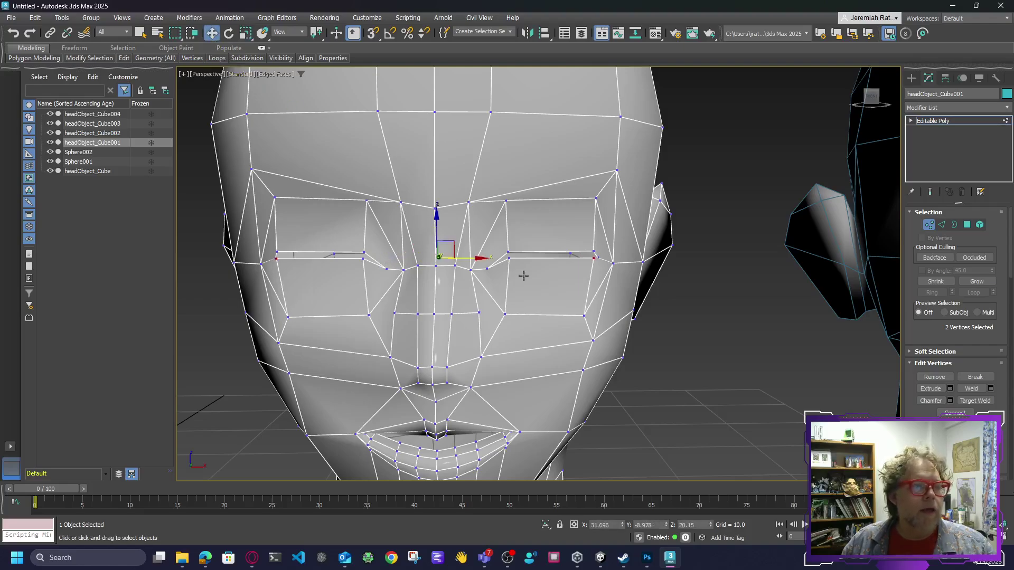
{"action": "left_click", "coordinate": [942, 225]}
{"action": "left_click", "coordinate": [569, 252]}
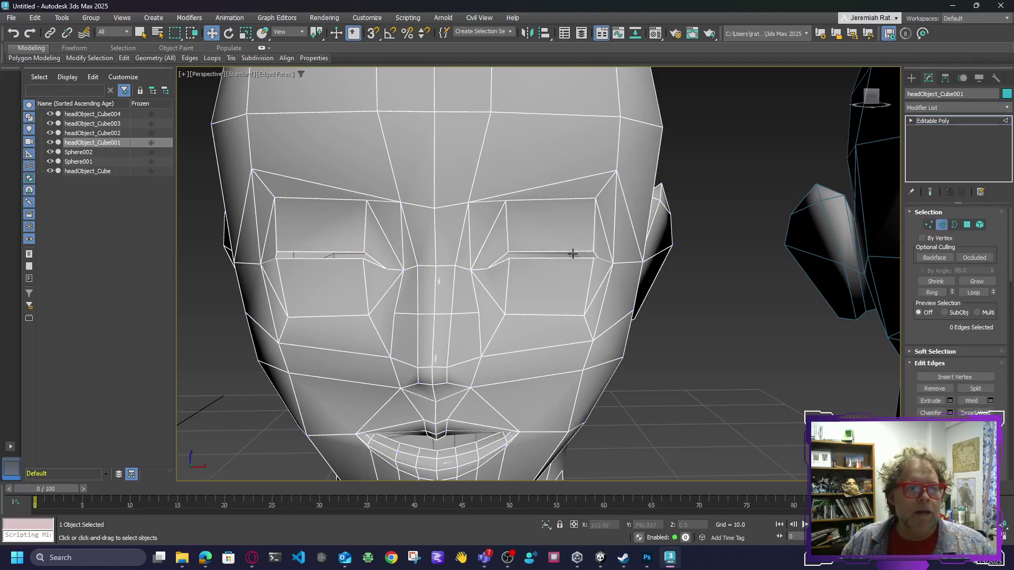
{"action": "left_click", "coordinate": [309, 252], "text": "ctrl"}
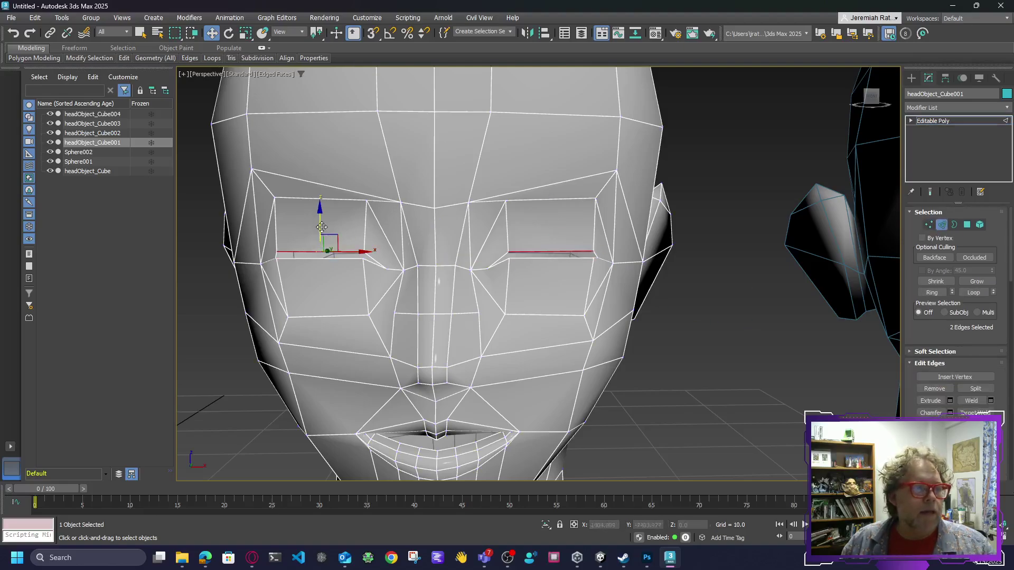
{"action": "left_click_drag", "start_coordinate": [319, 228], "coordinate": [315, 247]}
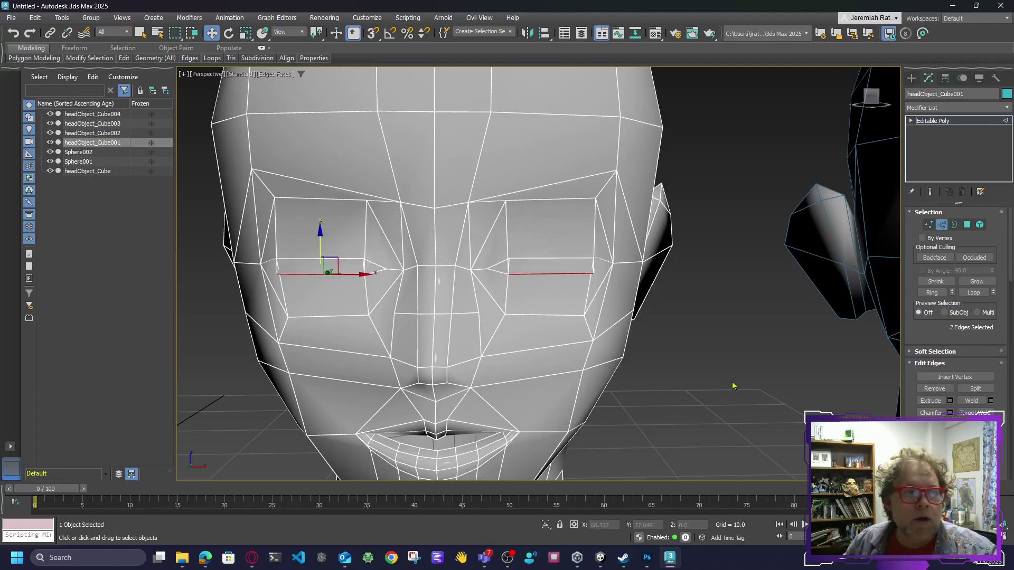
{"action": "scroll", "coordinate": [714, 367], "scroll_direction": "down", "scroll_amount": 5}
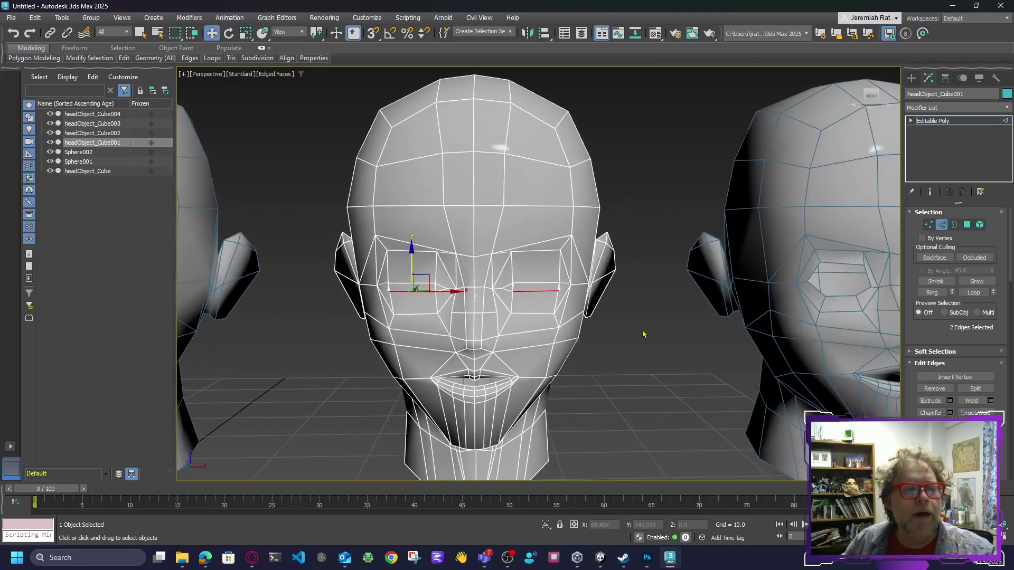
{"action": "left_click", "coordinate": [636, 333]}
Add a TurboSmooth modifier with 2 iterations to the first head copy and inspect the smoothed eye
{"action": "left_click", "coordinate": [946, 108]}
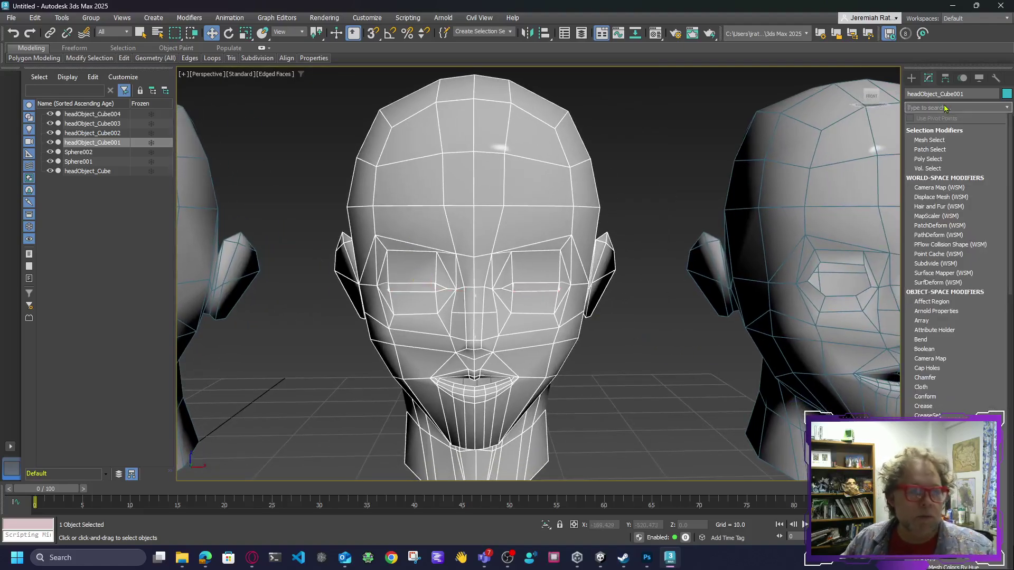
{"action": "type", "text": "turbo"}
{"action": "key", "text": "Return"}
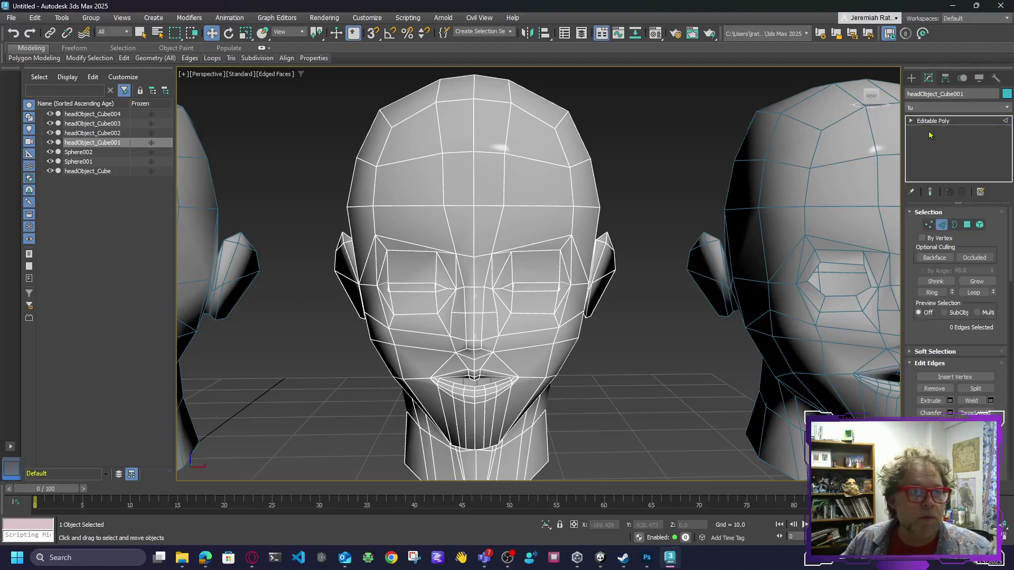
{"action": "left_click", "coordinate": [991, 228]}
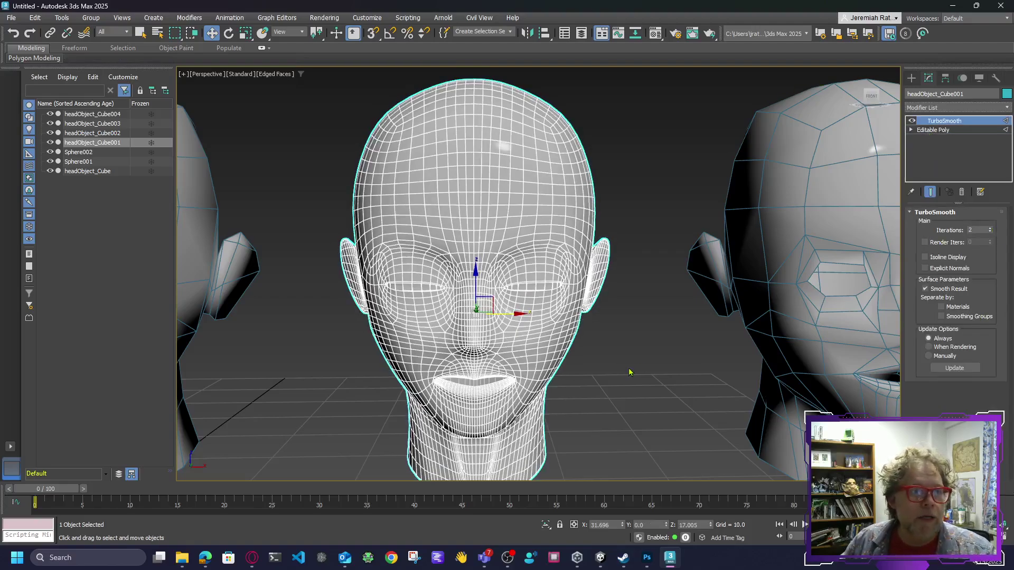
{"action": "scroll", "coordinate": [593, 329], "scroll_direction": "up", "scroll_amount": 6}
{"action": "scroll", "coordinate": [525, 283], "scroll_direction": "down", "scroll_amount": 2}
{"action": "scroll", "coordinate": [492, 259], "scroll_direction": "up", "scroll_amount": 4}
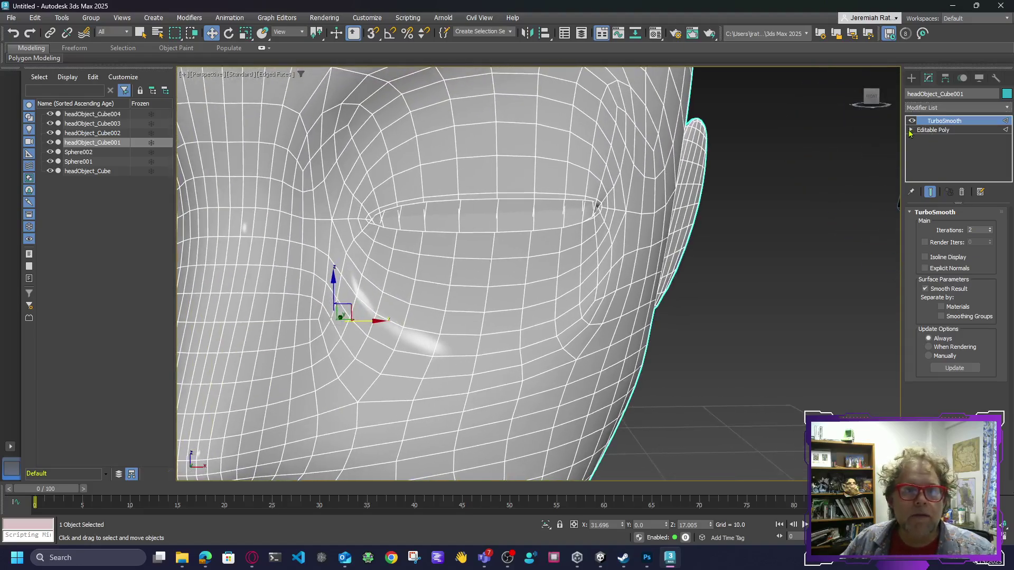
Enter edge editing on the Editable Poly beneath TurboSmooth with the smoothed end result shown
{"action": "left_click", "coordinate": [910, 130]}
{"action": "left_click", "coordinate": [927, 141]}
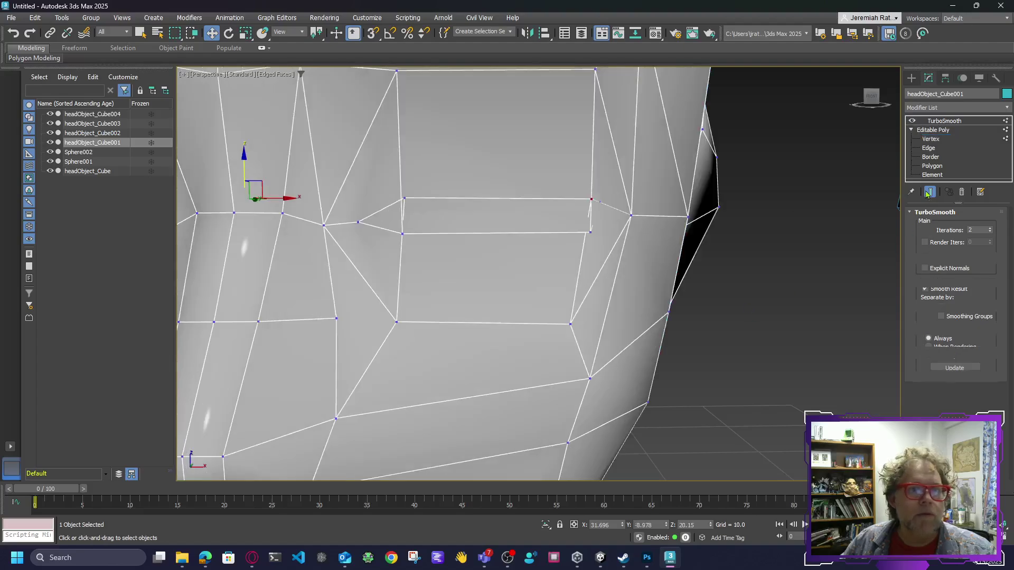
{"action": "left_click", "coordinate": [928, 157]}
{"action": "left_click", "coordinate": [928, 148]}
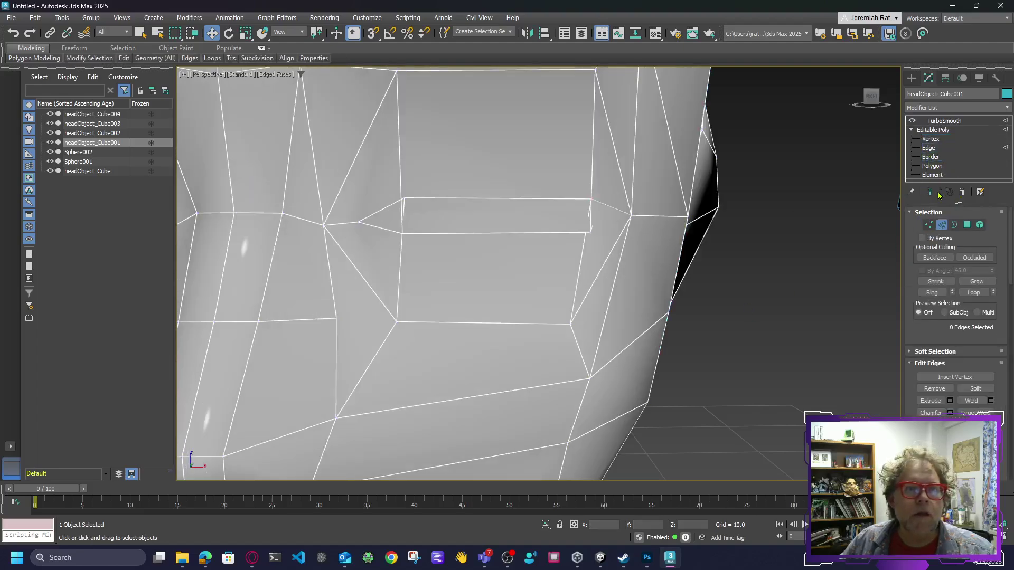
{"action": "left_click", "coordinate": [930, 192]}
{"action": "middle_click_drag", "start_coordinate": [530, 291], "coordinate": [577, 316]}
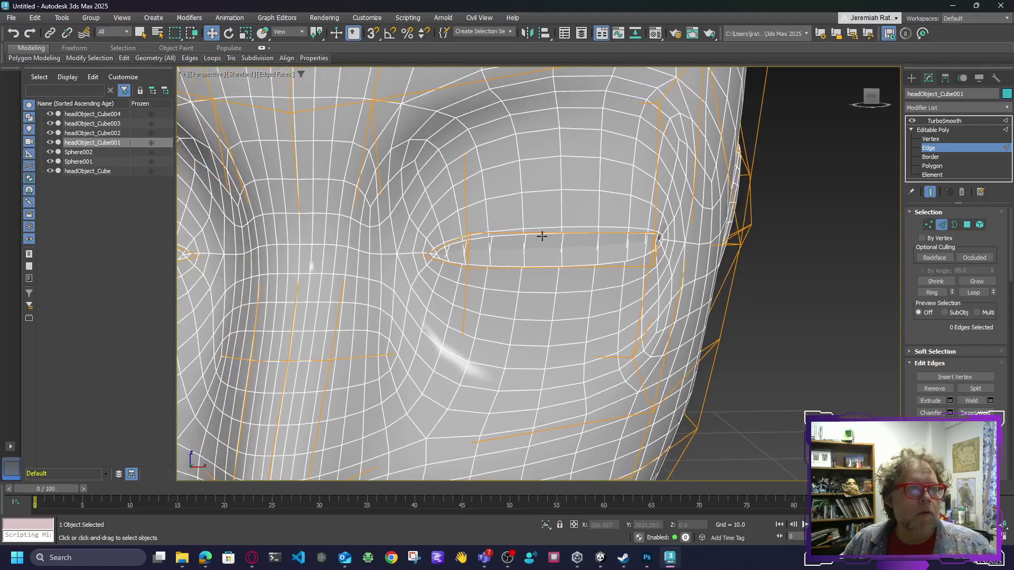
Move the upper edge of each eye opening down along Z to close both eyes on the smoothed head, then deselect
{"action": "left_click", "coordinate": [541, 236]}
{"action": "middle_click_drag", "start_coordinate": [513, 336], "coordinate": [560, 334]}
{"action": "left_click", "coordinate": [198, 241], "text": "ctrl"}
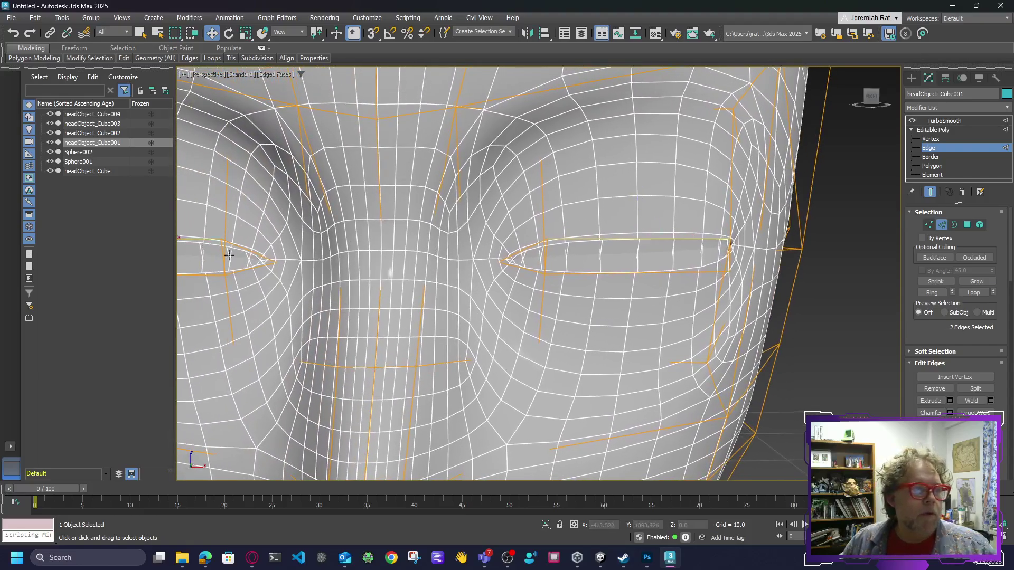
{"action": "scroll", "coordinate": [564, 267], "scroll_direction": "down", "scroll_amount": 3}
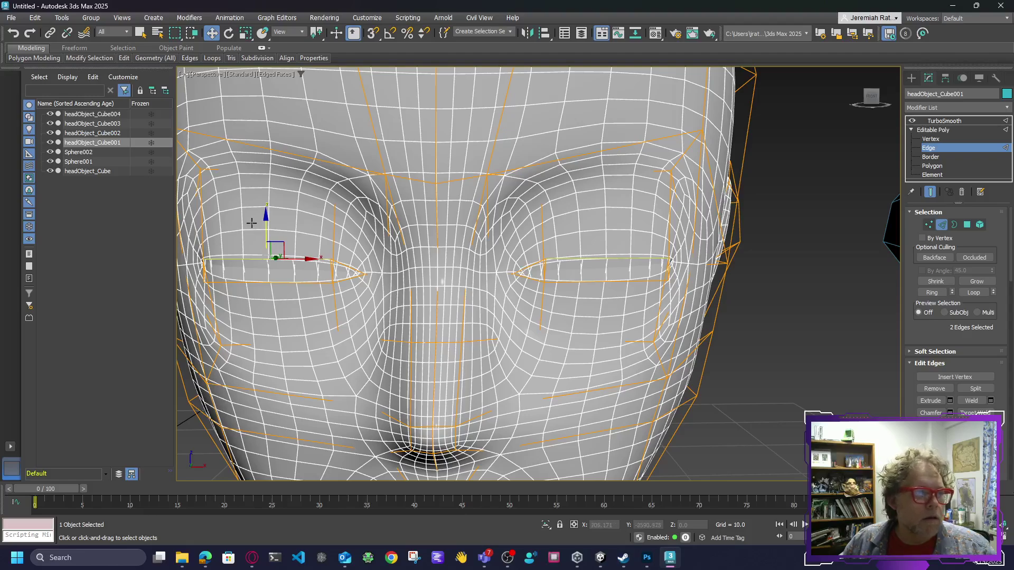
{"action": "left_click_drag", "start_coordinate": [267, 222], "coordinate": [251, 255]}
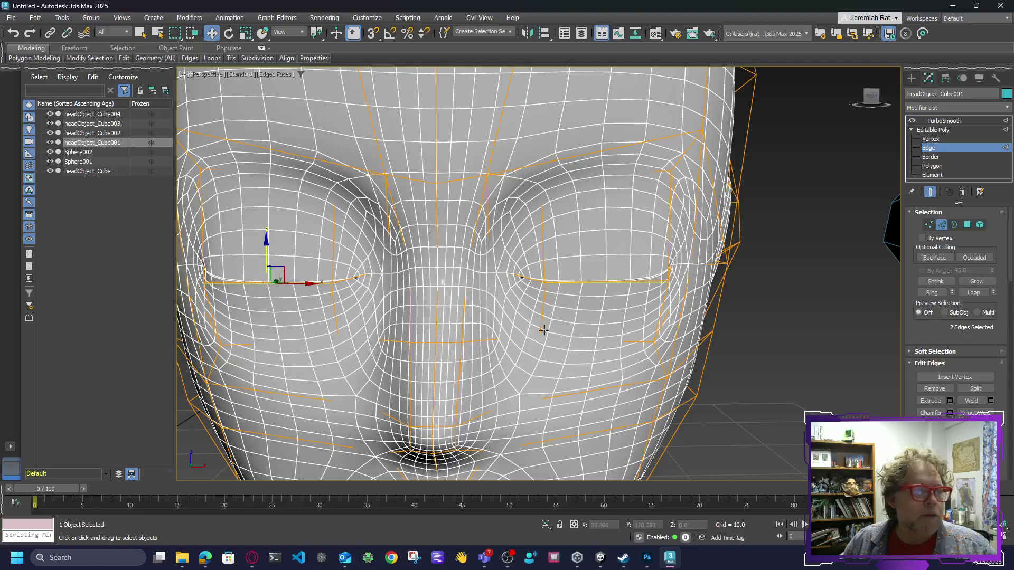
{"action": "left_click", "coordinate": [816, 341]}
{"action": "scroll", "coordinate": [774, 343], "scroll_direction": "down", "scroll_amount": 4}
{"action": "middle_click_drag", "start_coordinate": [752, 342], "coordinate": [681, 265]}
{"action": "scroll", "coordinate": [577, 302], "scroll_direction": "up", "scroll_amount": 3}
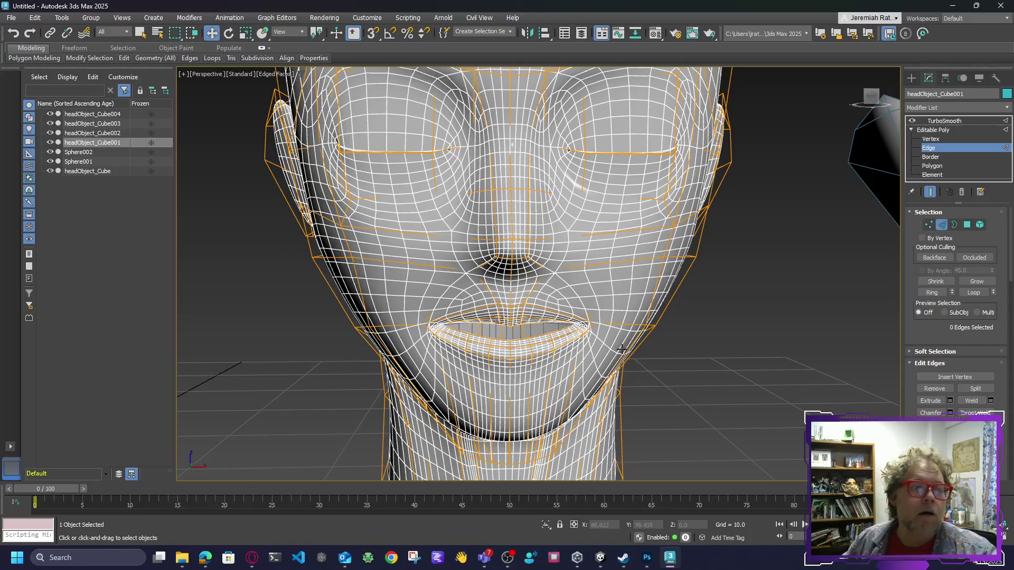
Try to close the mouth on the first head copy by selecting inner mouth-corner vertices and moving them along Z
{"action": "scroll", "coordinate": [625, 347], "scroll_direction": "up", "scroll_amount": 3}
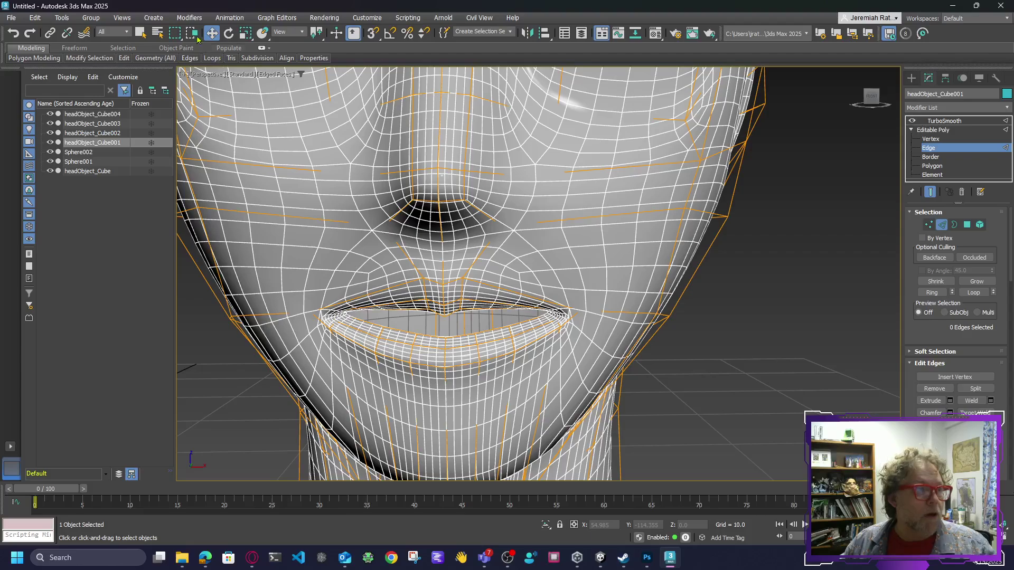
{"action": "key", "text": "1"}
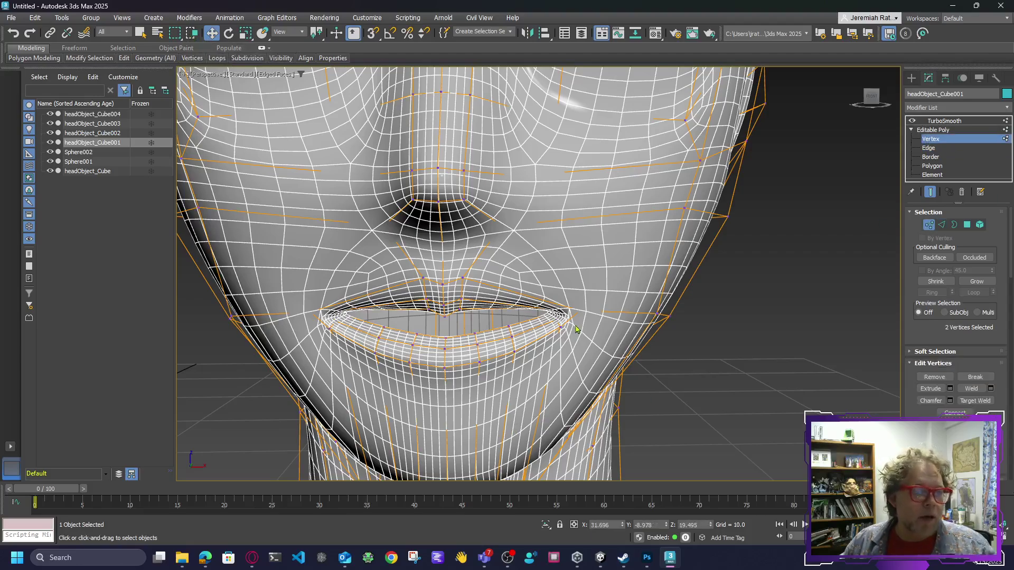
{"action": "left_click", "coordinate": [577, 307]}
{"action": "left_click", "coordinate": [309, 313], "text": "ctrl"}
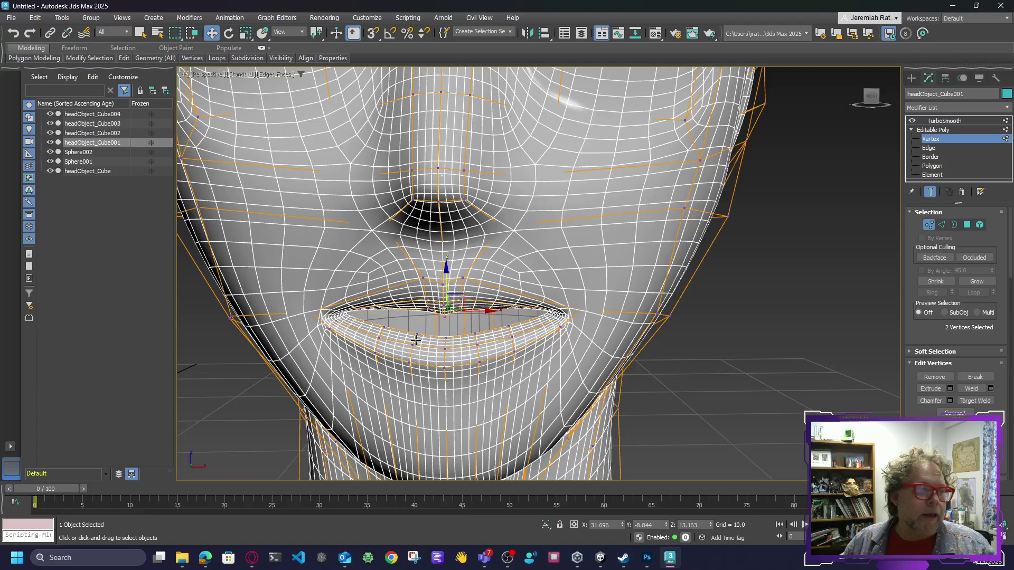
{"action": "left_click_drag", "start_coordinate": [446, 280], "coordinate": [444, 248]}
{"action": "key", "text": "ctrl+z"}
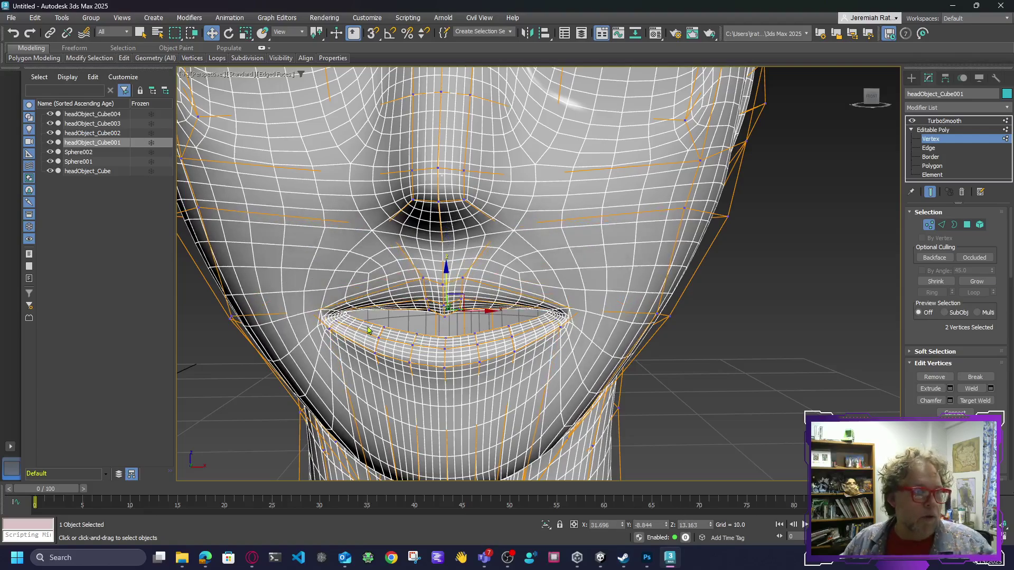
{"action": "left_click", "coordinate": [344, 314], "text": "ctrl"}
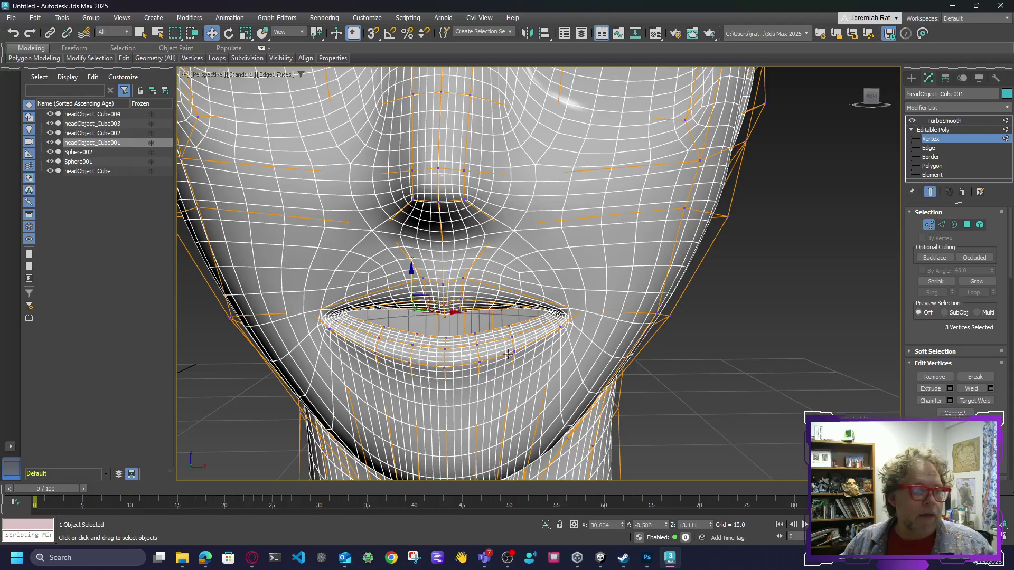
{"action": "left_click", "coordinate": [551, 314], "text": "ctrl"}
{"action": "left_click", "coordinate": [447, 275]}
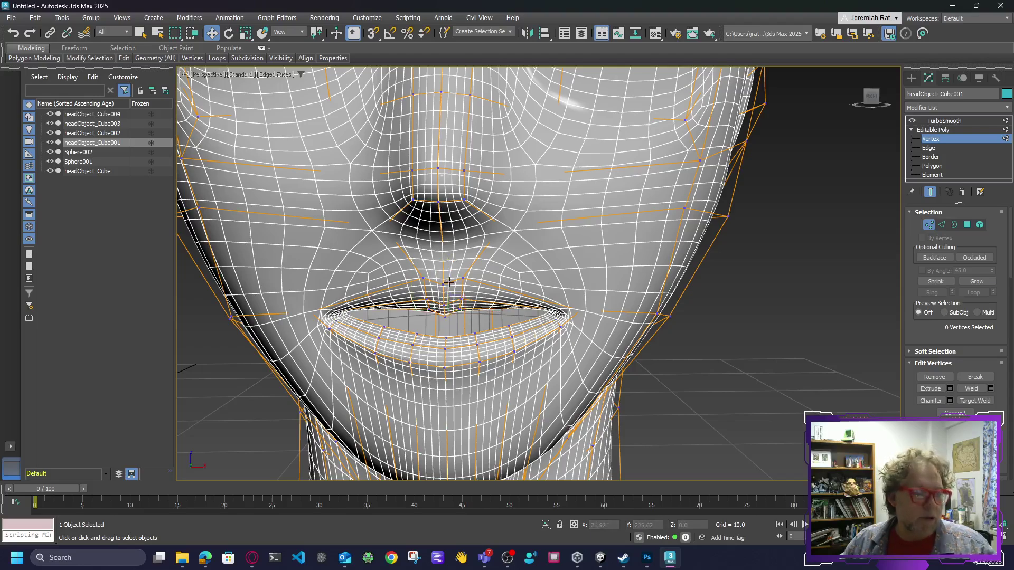
{"action": "key", "text": "ctrl+z"}
{"action": "left_click_drag", "start_coordinate": [448, 272], "coordinate": [449, 275]}
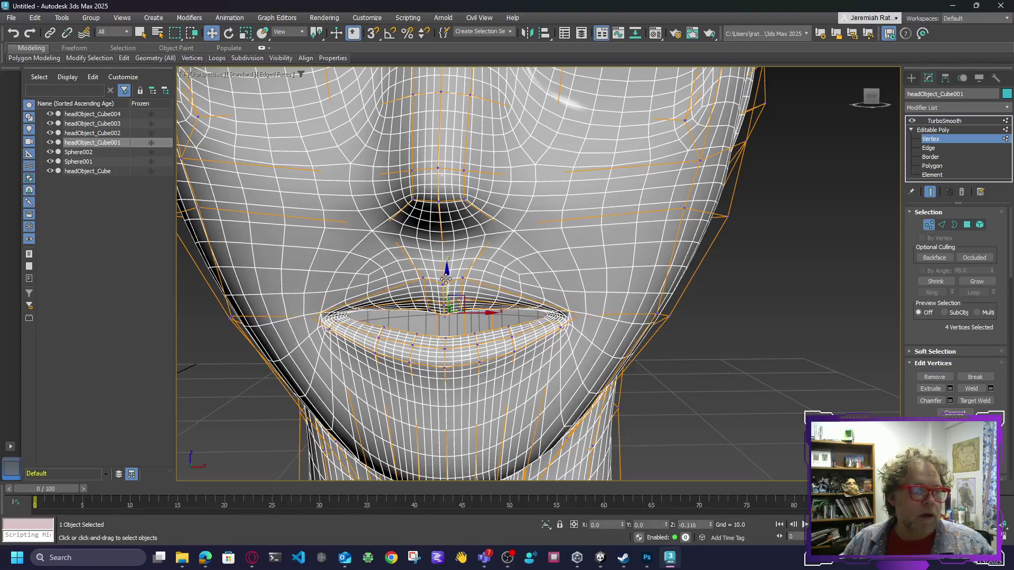
Select the open border inside the mouth and scale it down along Z to flatten the opening
{"action": "left_click", "coordinate": [931, 158]}
{"action": "left_click", "coordinate": [454, 315]}
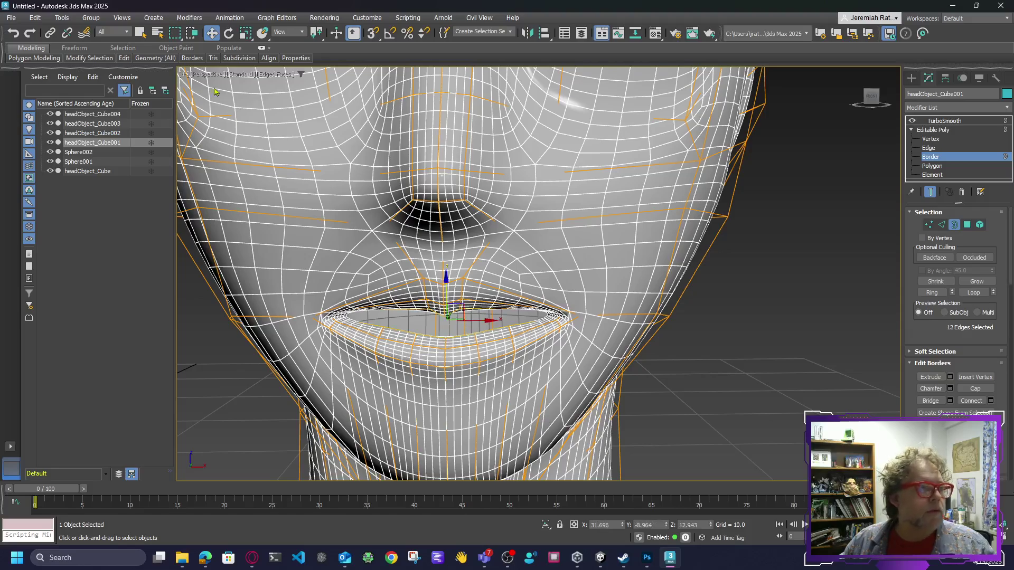
{"action": "left_click", "coordinate": [245, 33]}
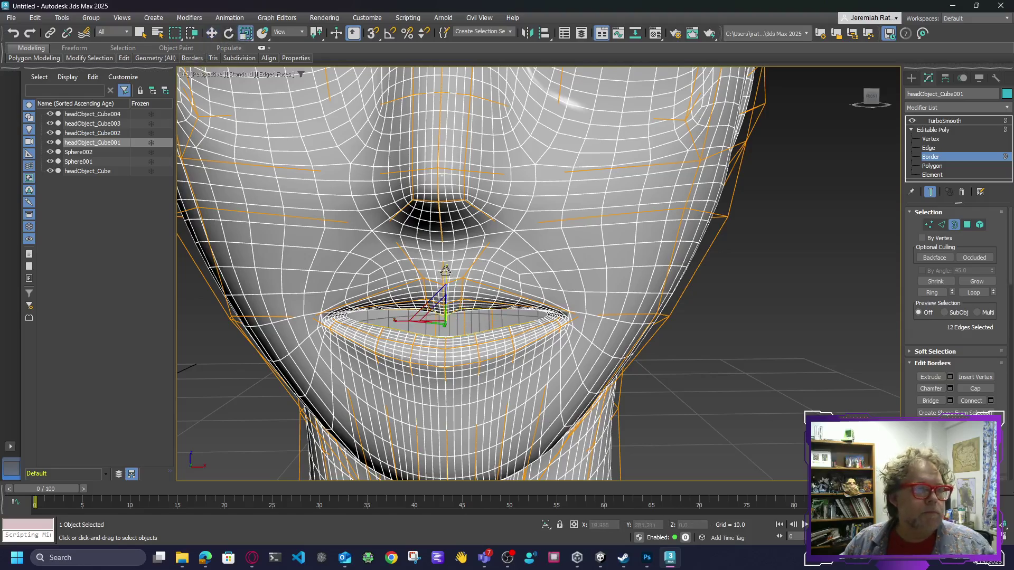
{"action": "left_click_drag", "start_coordinate": [446, 271], "coordinate": [427, 476]}
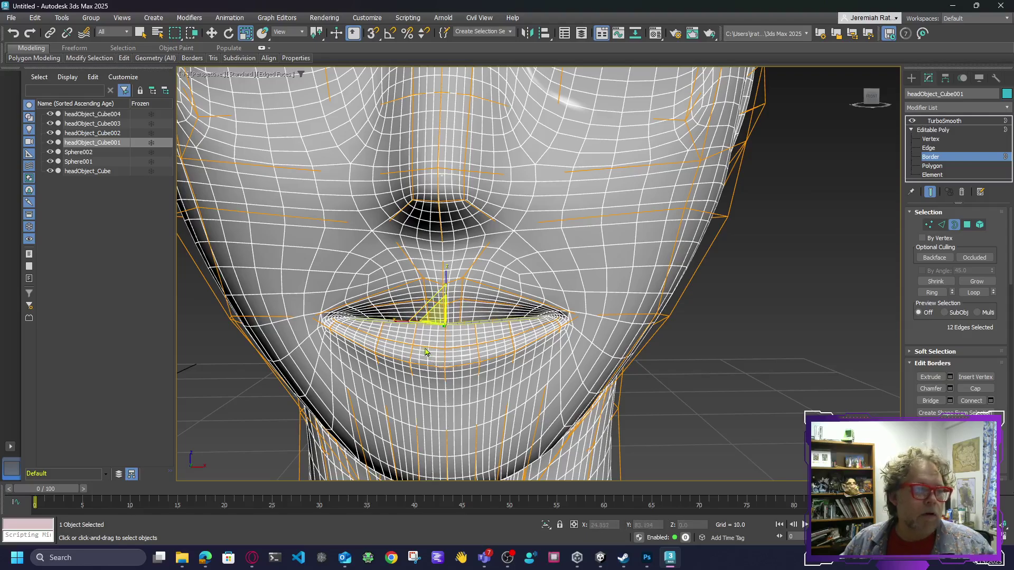
Select a full edge loop around the lips, flatten it along Z by scaling, and deselect it
{"action": "left_click", "coordinate": [941, 225]}
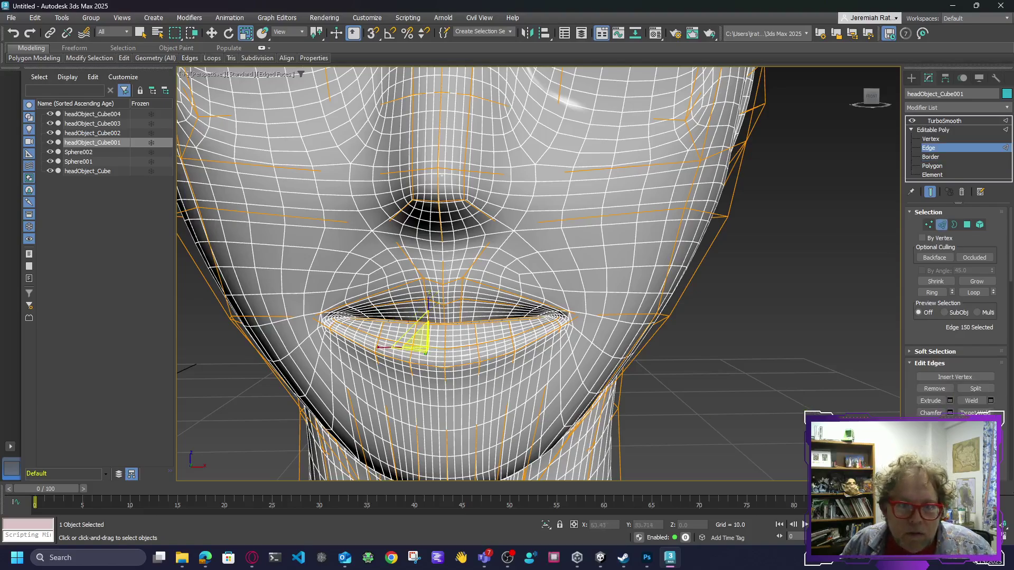
{"action": "left_click", "coordinate": [933, 295]}
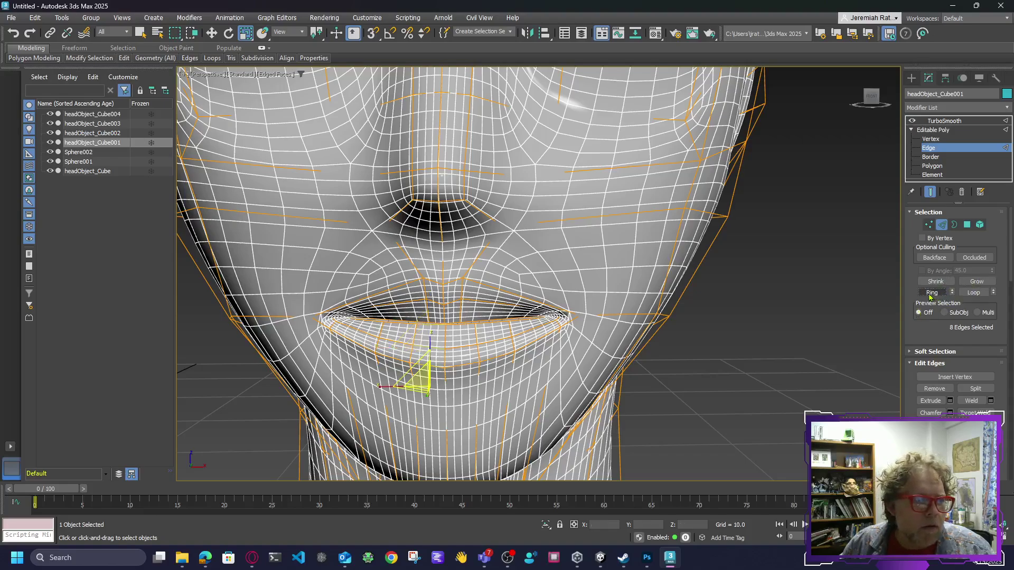
{"action": "key", "text": "ctrl+z"}
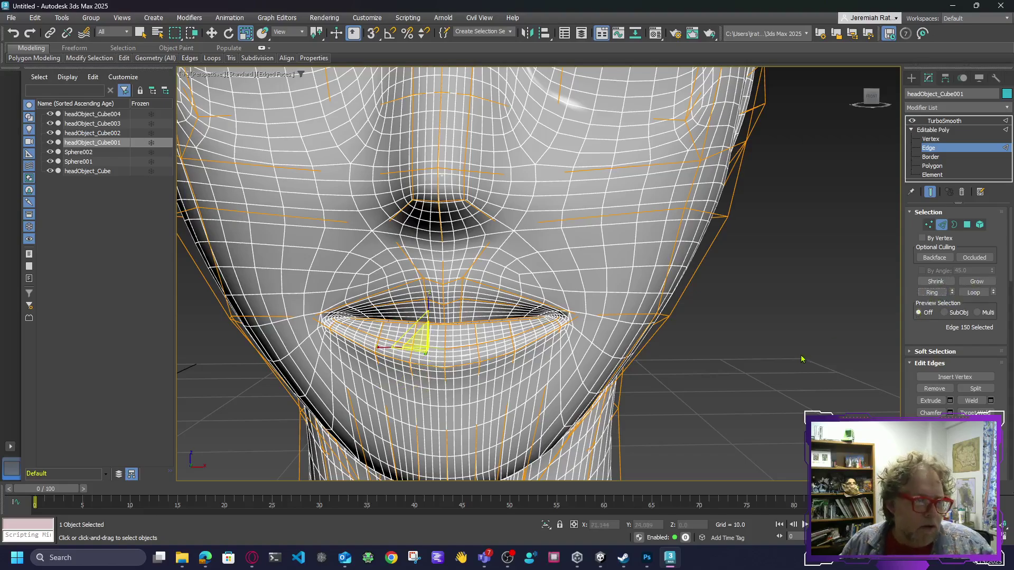
{"action": "left_click", "coordinate": [972, 294]}
{"action": "left_click_drag", "start_coordinate": [446, 276], "coordinate": [443, 368]}
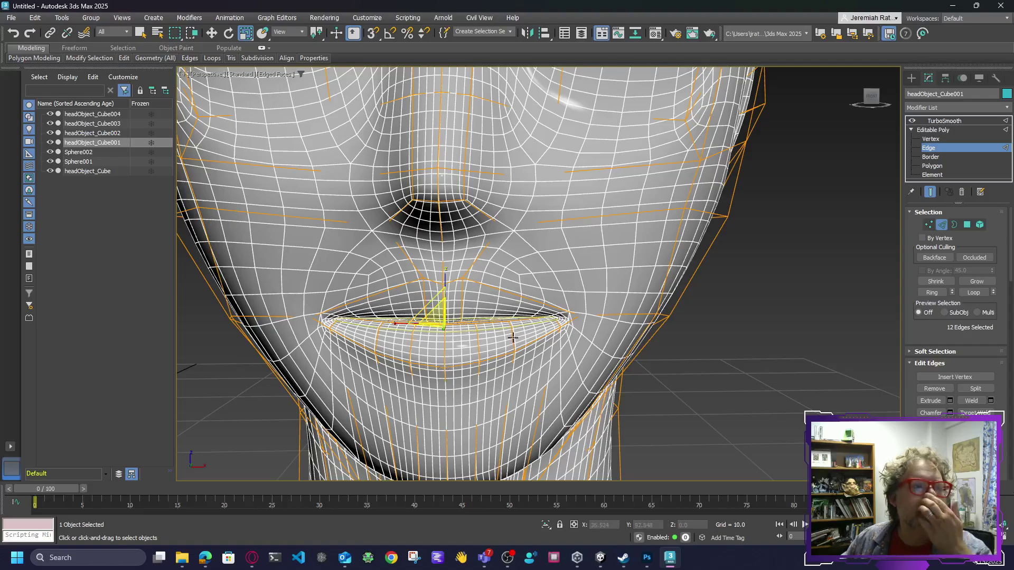
{"action": "scroll", "coordinate": [511, 335], "scroll_direction": "down", "scroll_amount": 5}
{"action": "left_click", "coordinate": [665, 362]}
{"action": "scroll", "coordinate": [666, 362], "scroll_direction": "down", "scroll_amount": 5}
{"action": "middle_click_drag", "start_coordinate": [603, 340], "coordinate": [581, 337]}
{"action": "scroll", "coordinate": [581, 336], "scroll_direction": "up", "scroll_amount": 4}
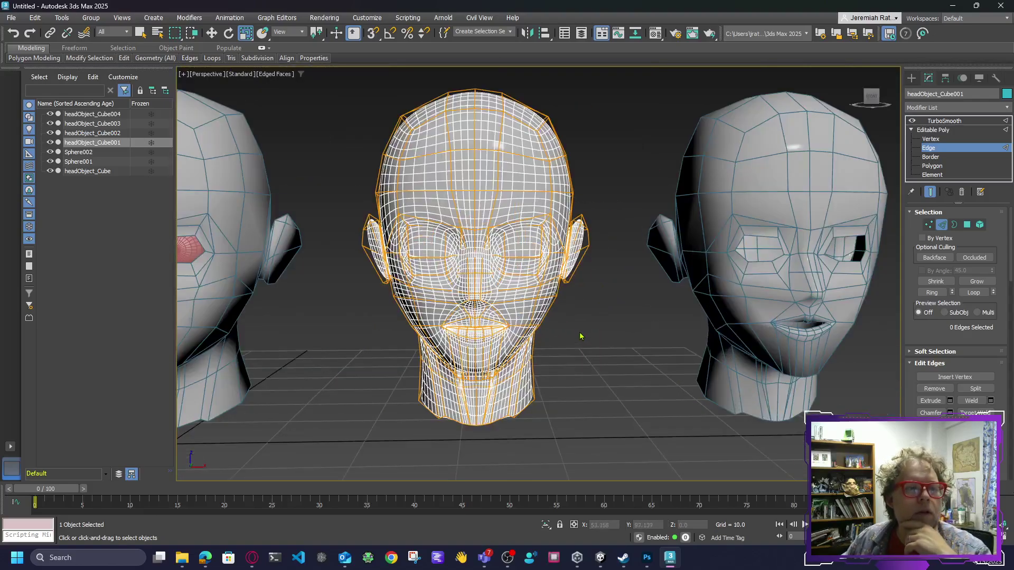
Delete the TurboSmooth modifier from the closed-eye head and leave edge editing on its Editable Poly
{"action": "left_click", "coordinate": [944, 120]}
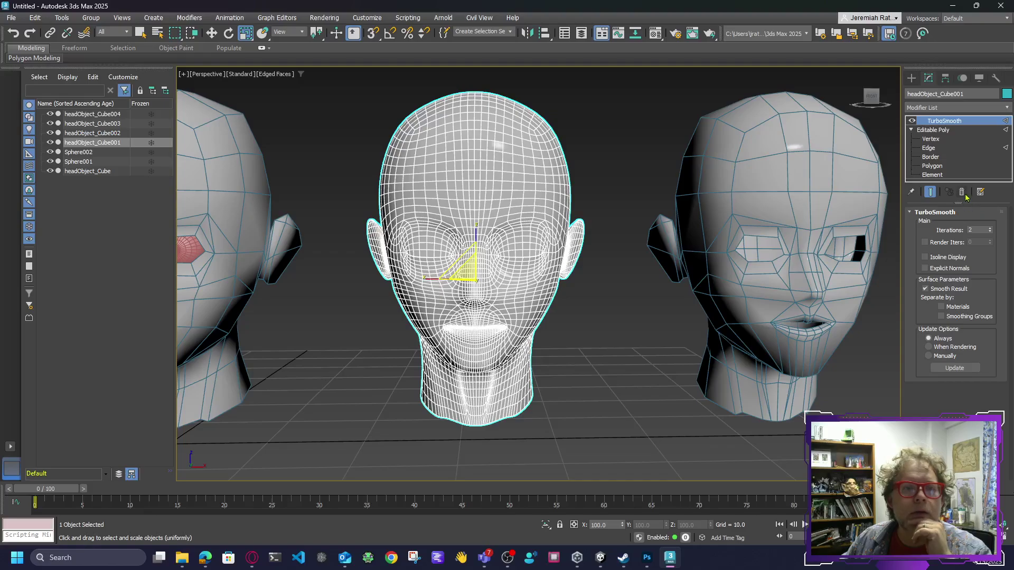
{"action": "left_click", "coordinate": [963, 193]}
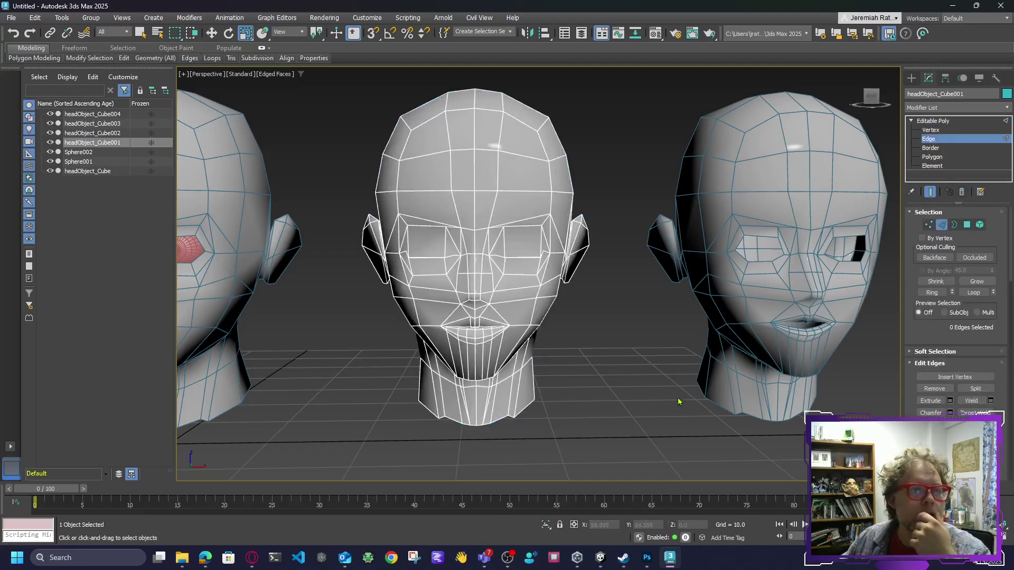
{"action": "scroll", "coordinate": [580, 353], "scroll_direction": "up", "scroll_amount": 4}
{"action": "scroll", "coordinate": [579, 352], "scroll_direction": "down", "scroll_amount": 2}
{"action": "middle_click_drag", "start_coordinate": [593, 345], "coordinate": [317, 365]}
{"action": "scroll", "coordinate": [316, 366], "scroll_direction": "down", "scroll_amount": 2}
{"action": "left_click", "coordinate": [950, 120]}
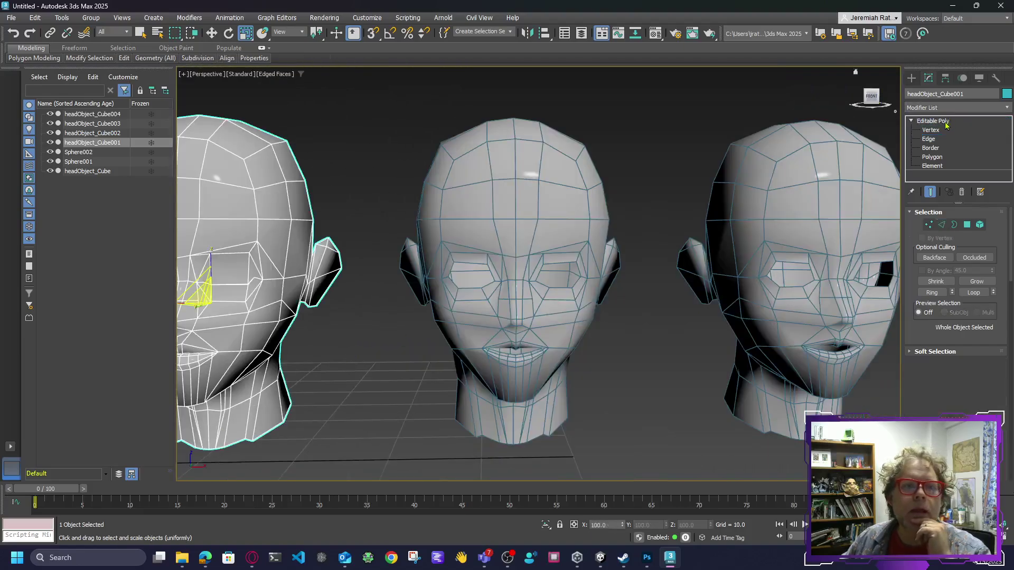
Select the second head copy, headObject_Cube002, and enter vertex editing around its mouth
{"action": "left_click", "coordinate": [627, 371]}
{"action": "left_click", "coordinate": [579, 318]}
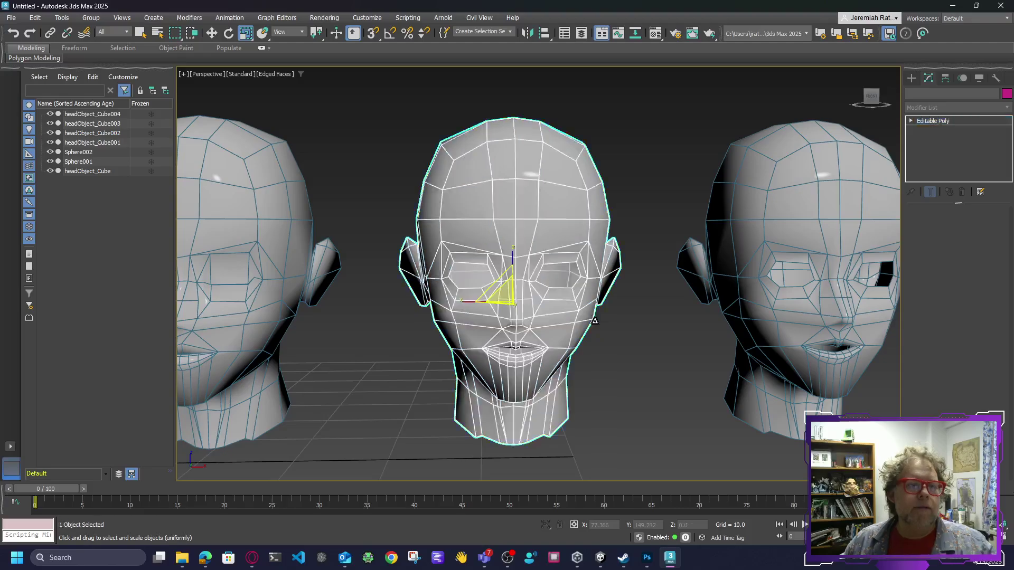
{"action": "scroll", "coordinate": [580, 318], "scroll_direction": "up", "scroll_amount": 3}
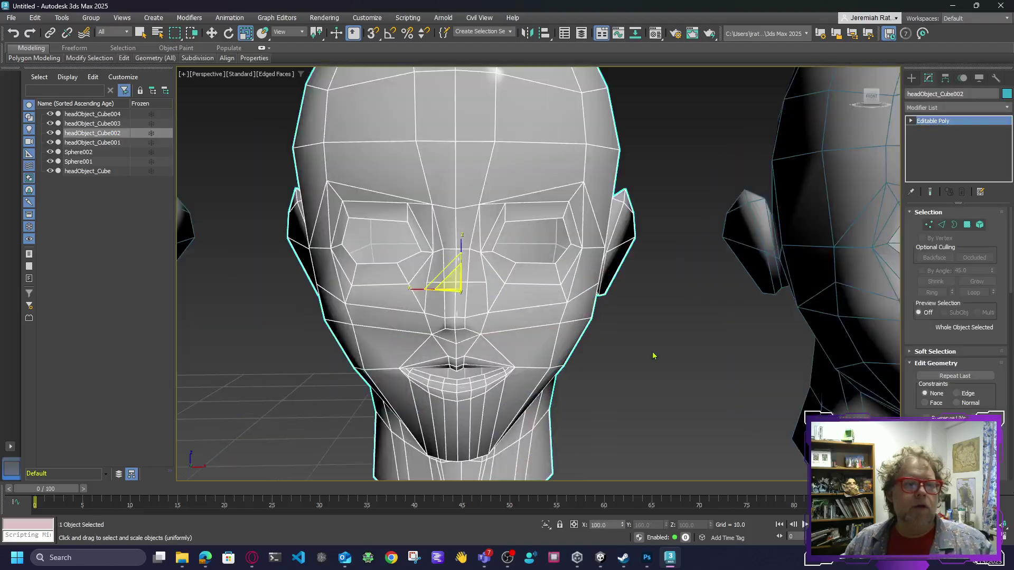
{"action": "left_click", "coordinate": [929, 226]}
{"action": "middle_click_drag", "start_coordinate": [502, 336], "coordinate": [550, 276]}
{"action": "scroll", "coordinate": [536, 303], "scroll_direction": "up", "scroll_amount": 4}
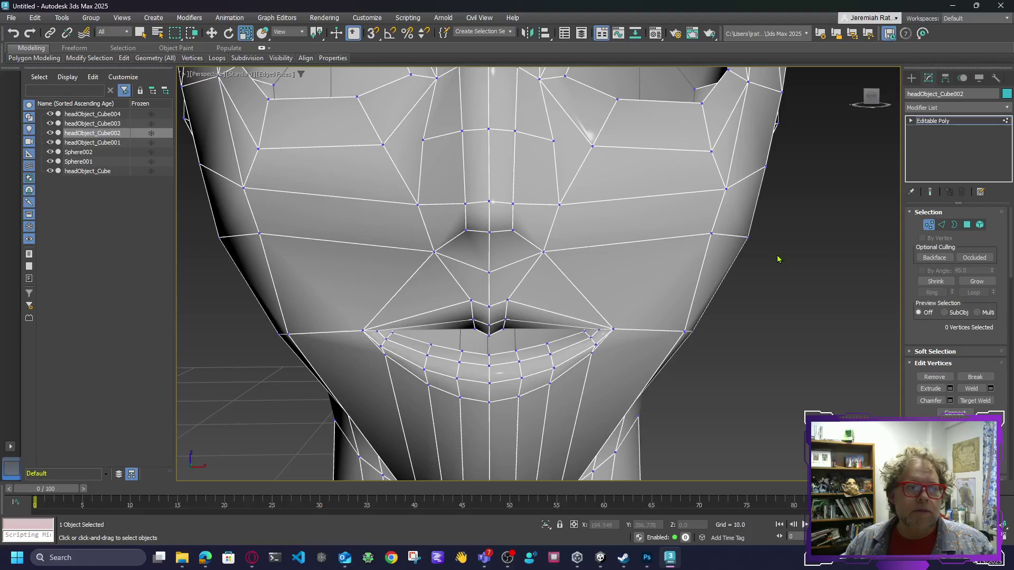
Select both mouth corners, grow the selection, exclude the vertices between nose and upper lip, and move the rest up along Z
{"action": "left_click", "coordinate": [363, 331]}
{"action": "left_click", "coordinate": [614, 330], "text": "ctrl"}
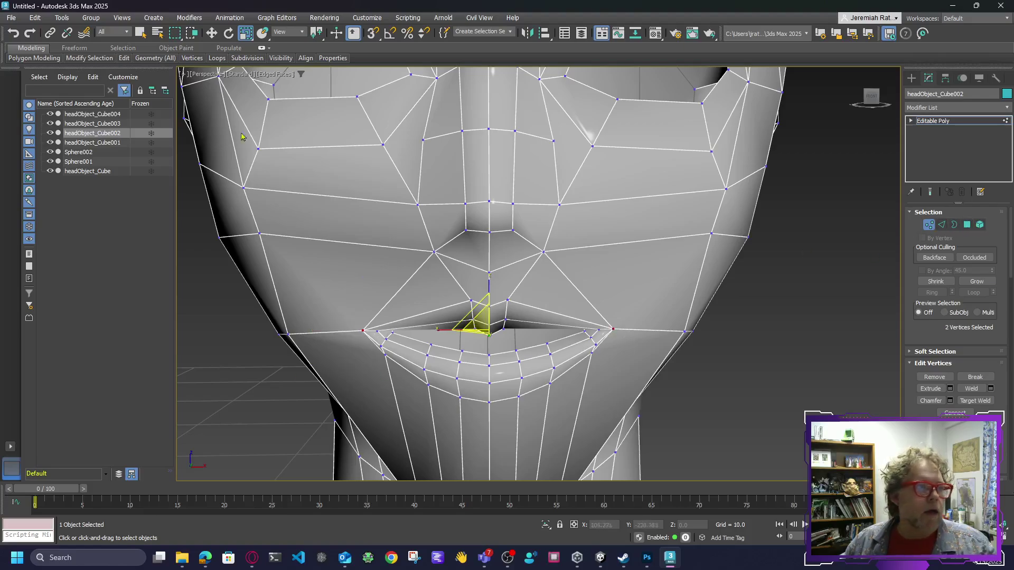
{"action": "left_click", "coordinate": [212, 33]}
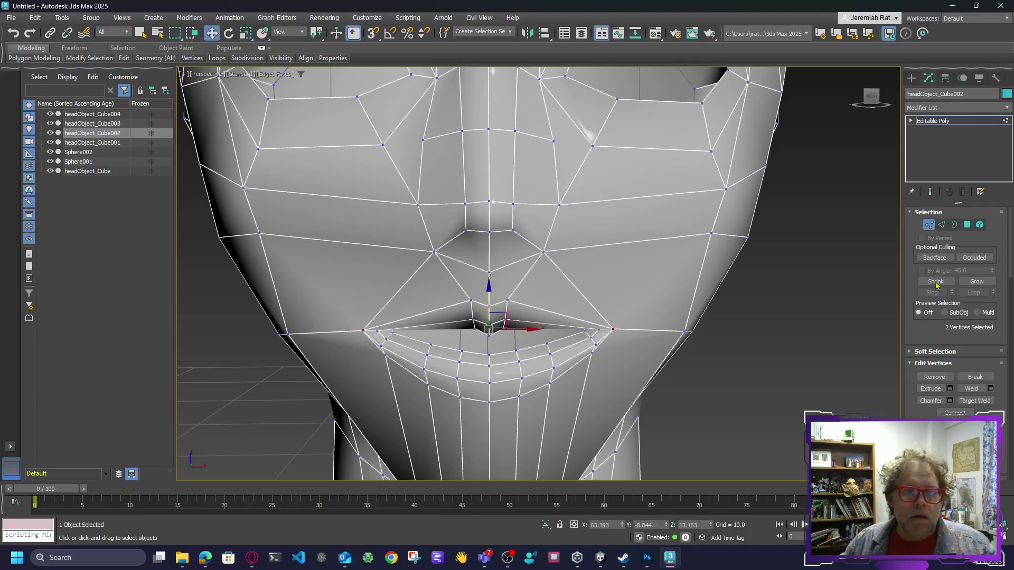
{"action": "left_click", "coordinate": [977, 282]}
{"action": "left_click", "coordinate": [489, 270]}
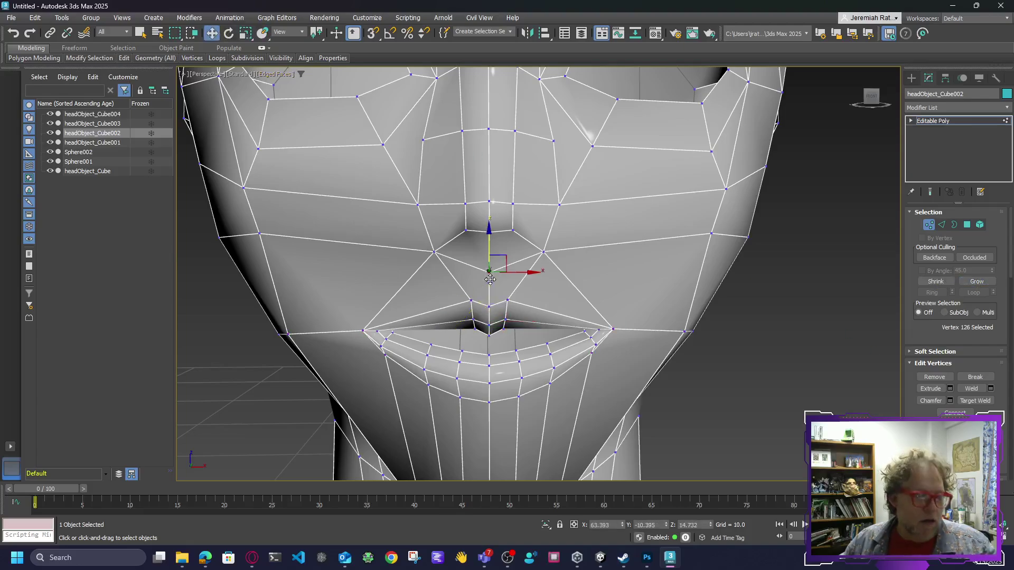
{"action": "key", "text": "ctrl+z"}
{"action": "key", "text": "ctrl+z"}
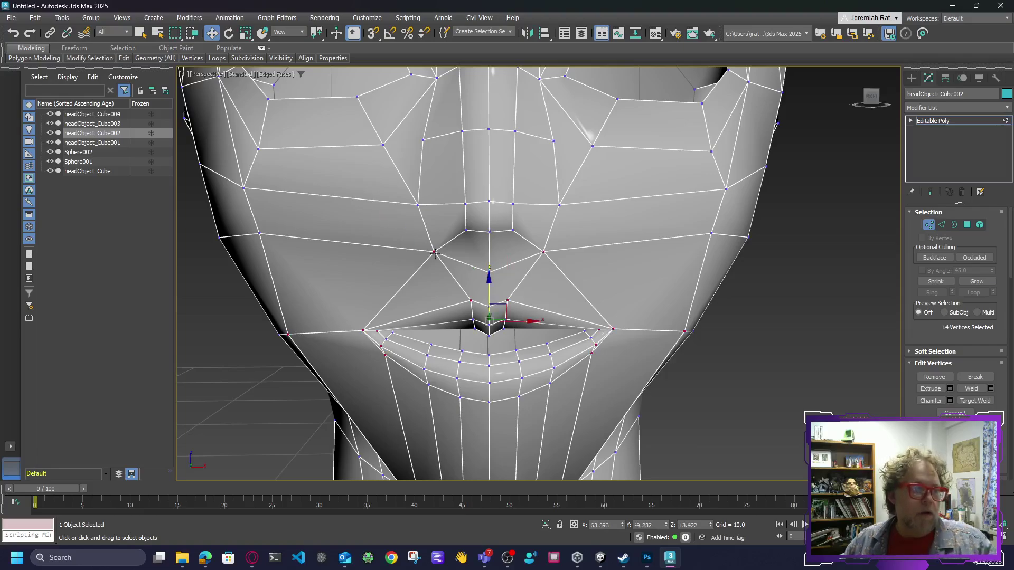
{"action": "left_click", "coordinate": [978, 282]}
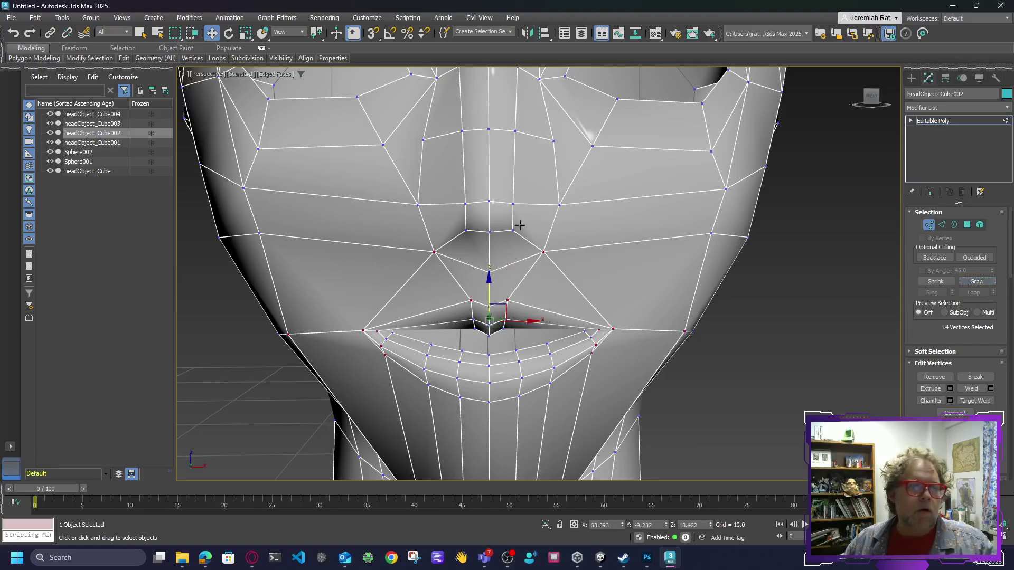
{"action": "left_click_drag", "start_coordinate": [359, 179], "coordinate": [610, 309]}
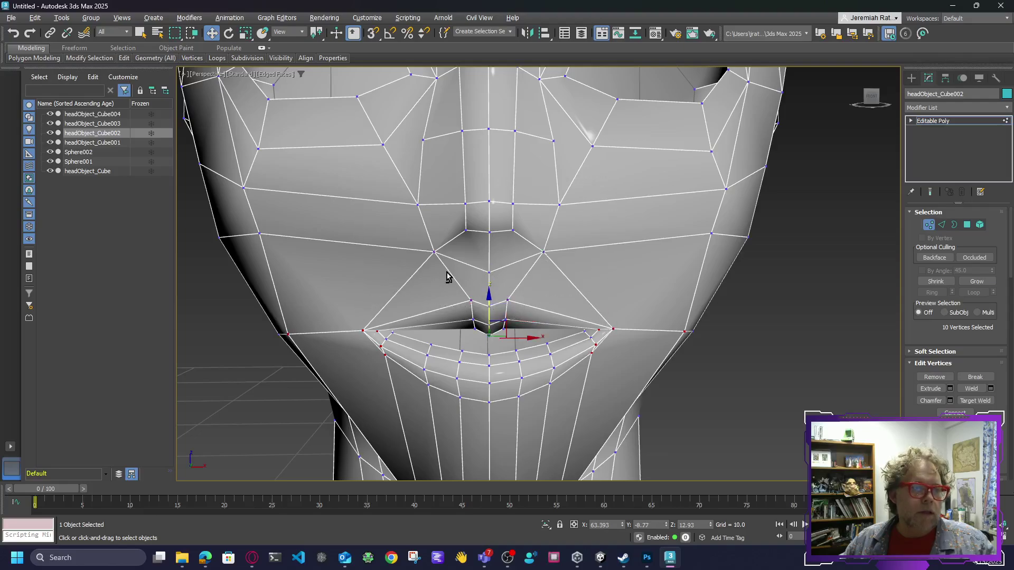
{"action": "left_click_drag", "start_coordinate": [489, 300], "coordinate": [480, 248]}
Move the raised mouth-corner vertices slightly back along Y from a side view
{"action": "left_click_drag", "start_coordinate": [871, 99], "coordinate": [805, 140]}
{"action": "middle_click_drag", "start_coordinate": [328, 311], "coordinate": [383, 324]}
{"action": "left_click_drag", "start_coordinate": [324, 290], "coordinate": [339, 292]}
Select the inner vertex just below each raised mouth corner and move the pair slightly back along Y
{"action": "left_click_drag", "start_coordinate": [868, 97], "coordinate": [533, 145]}
{"action": "left_click", "coordinate": [478, 290]}
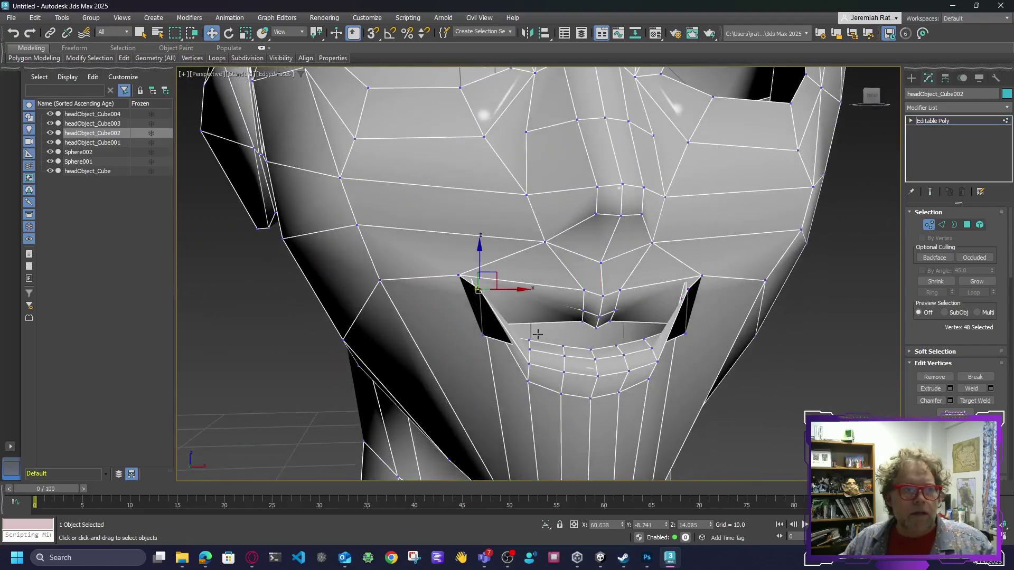
{"action": "left_click", "coordinate": [688, 289], "text": "ctrl"}
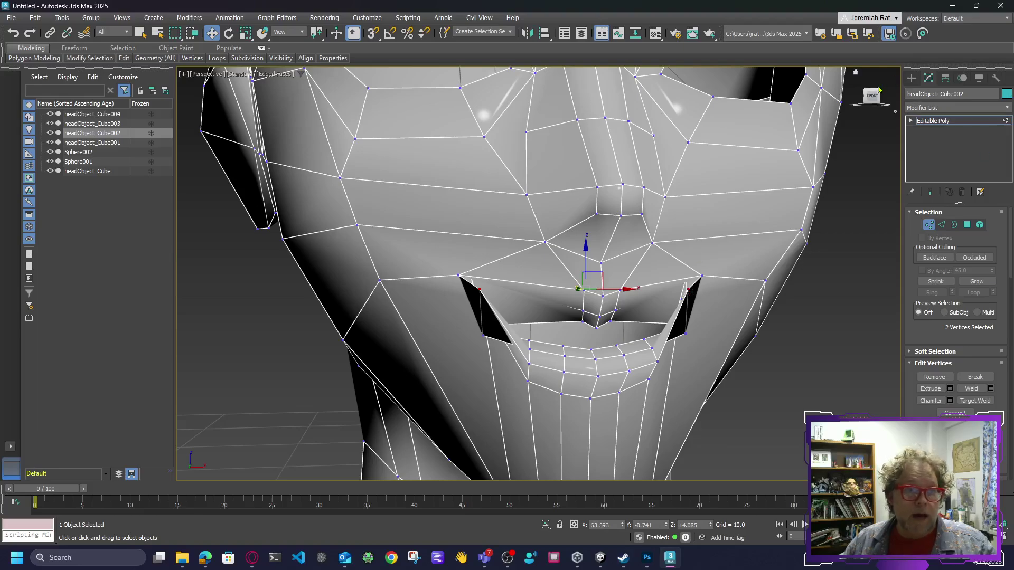
{"action": "left_click_drag", "start_coordinate": [873, 97], "coordinate": [813, 100]}
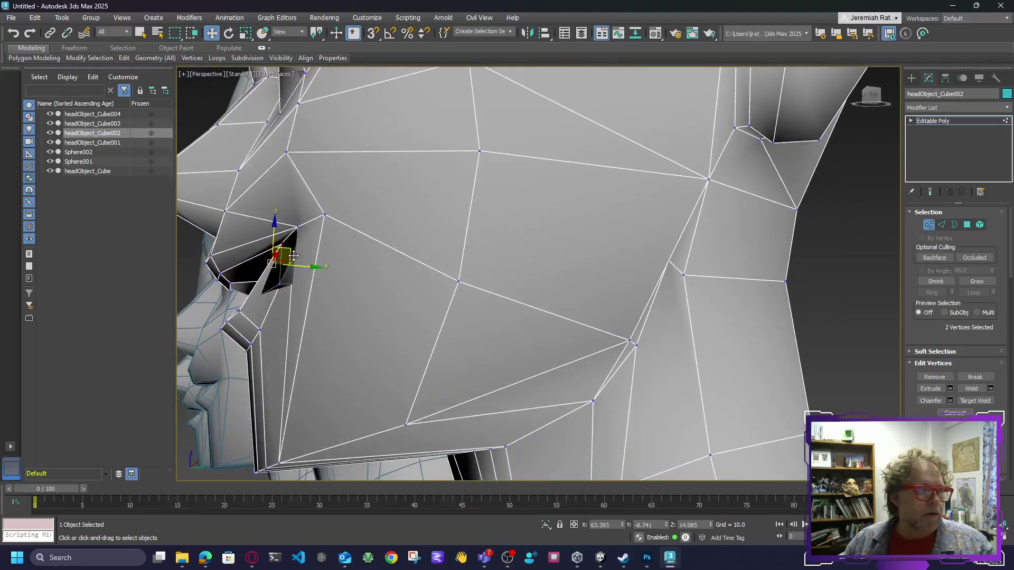
{"action": "mouse_move", "coordinate": [311, 269]}
{"action": "left_mouse_down"}
{"action": "mouse_move", "coordinate": [333, 276]}
{"action": "mouse_move", "coordinate": [313, 270]}
{"action": "mouse_move", "coordinate": [323, 274]}
{"action": "left_mouse_up"}
{"action": "left_click", "coordinate": [279, 287]}
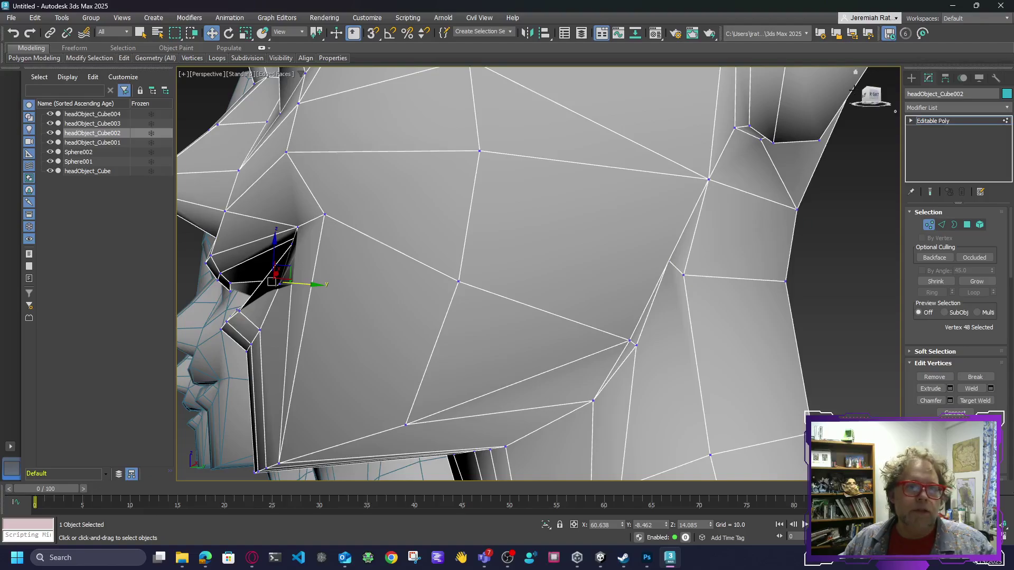
Select the protruding lower vertex in each mouth-corner gap and move the pair back along Y into the face
{"action": "middle_click_drag", "start_coordinate": [531, 145], "coordinate": [537, 147], "text": "alt"}
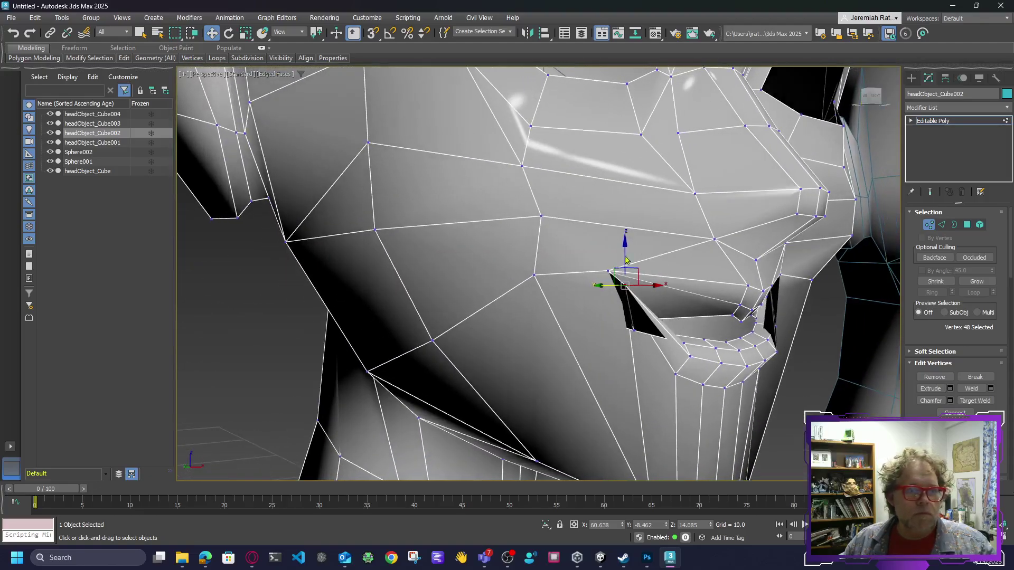
{"action": "left_click", "coordinate": [629, 331]}
{"action": "left_click_drag", "start_coordinate": [878, 101], "coordinate": [874, 104]}
{"action": "left_click", "coordinate": [335, 328], "text": "ctrl"}
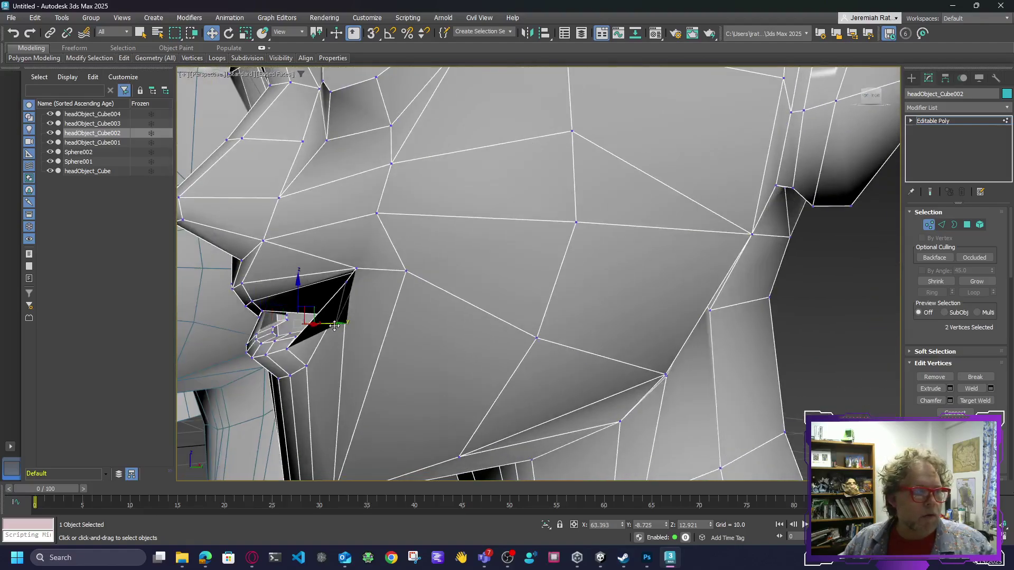
{"action": "left_click_drag", "start_coordinate": [332, 324], "coordinate": [396, 344]}
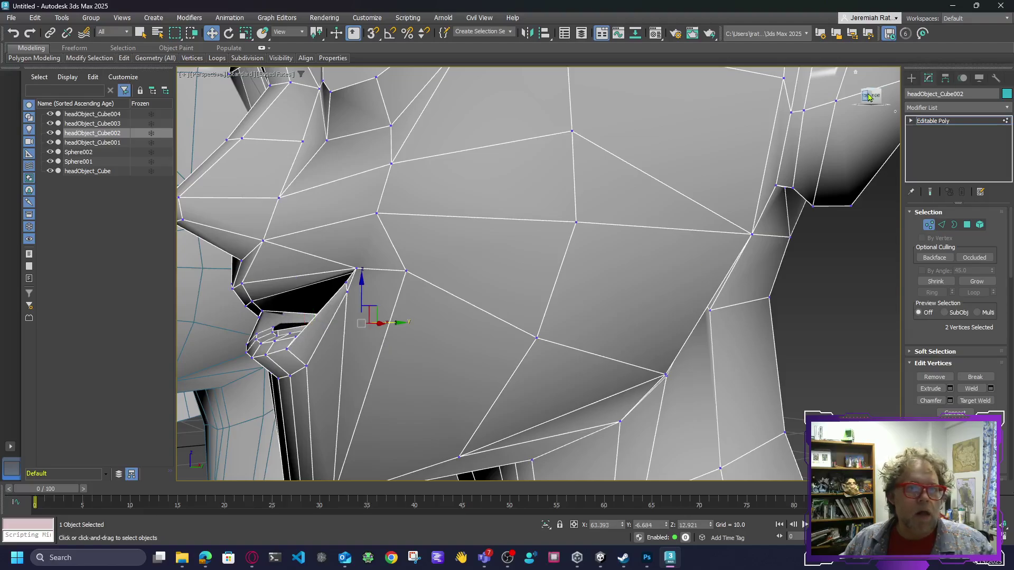
{"action": "mouse_move", "coordinate": [870, 97]}
{"action": "left_mouse_down"}
{"action": "mouse_move", "coordinate": [896, 99]}
{"action": "mouse_move", "coordinate": [887, 99]}
{"action": "left_mouse_up"}
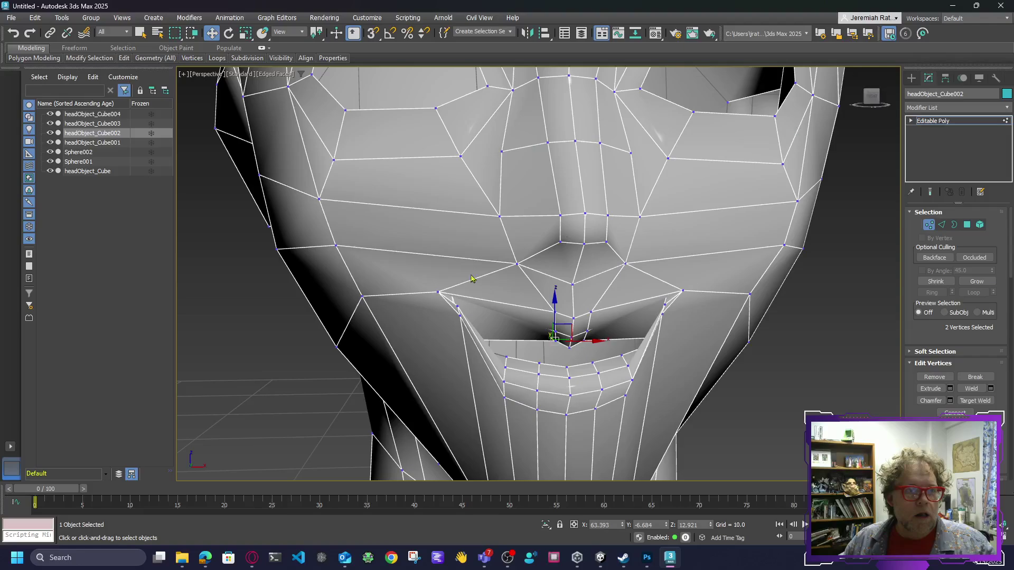
Raise the inner upper-lip edge vertex near each mouth corner, one side after the other, so the lip edge slopes upward
{"action": "left_click", "coordinate": [472, 340]}
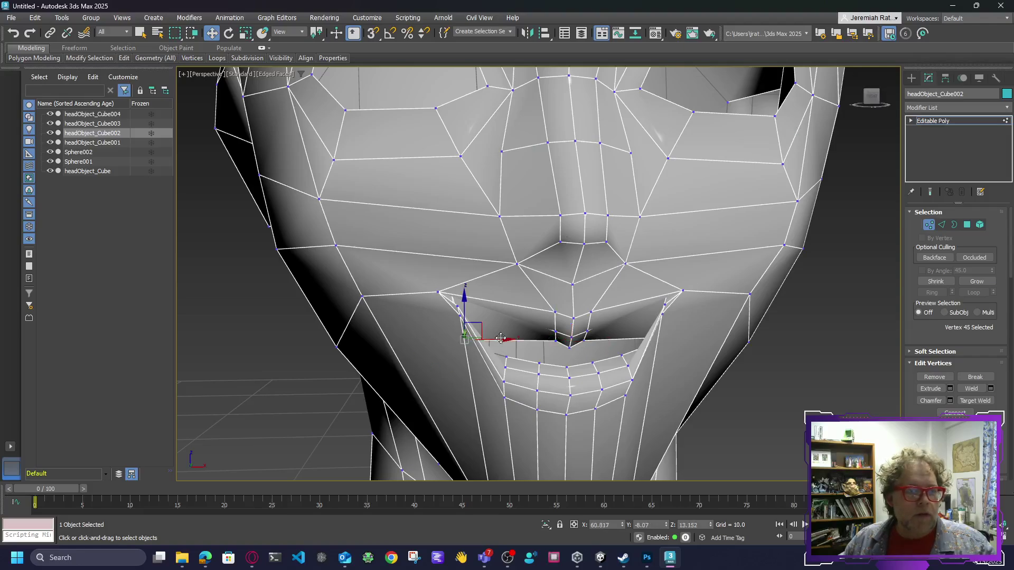
{"action": "left_click_drag", "start_coordinate": [500, 338], "coordinate": [486, 300]}
{"action": "left_click", "coordinate": [649, 338]}
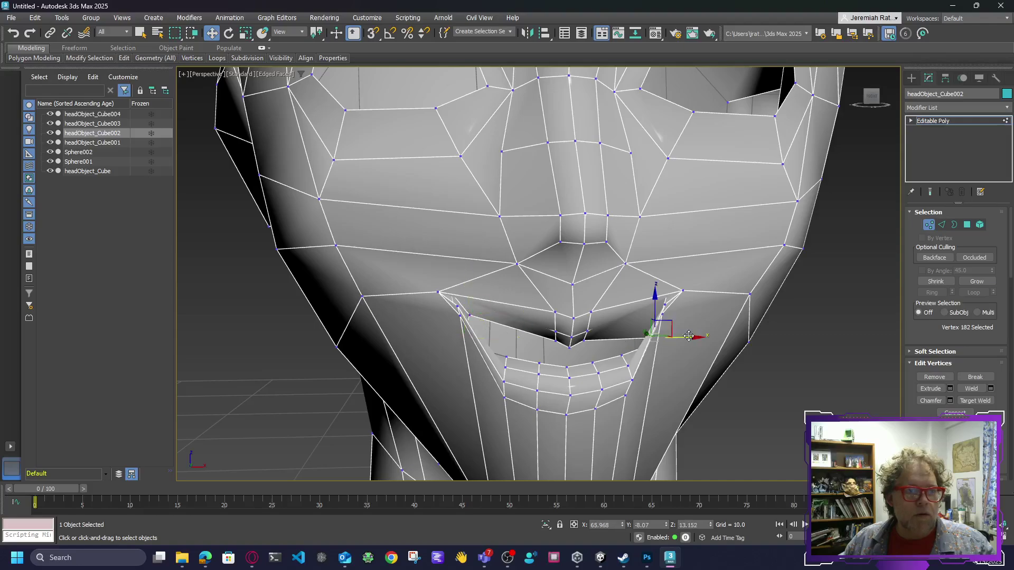
{"action": "left_click_drag", "start_coordinate": [666, 326], "coordinate": [668, 304]}
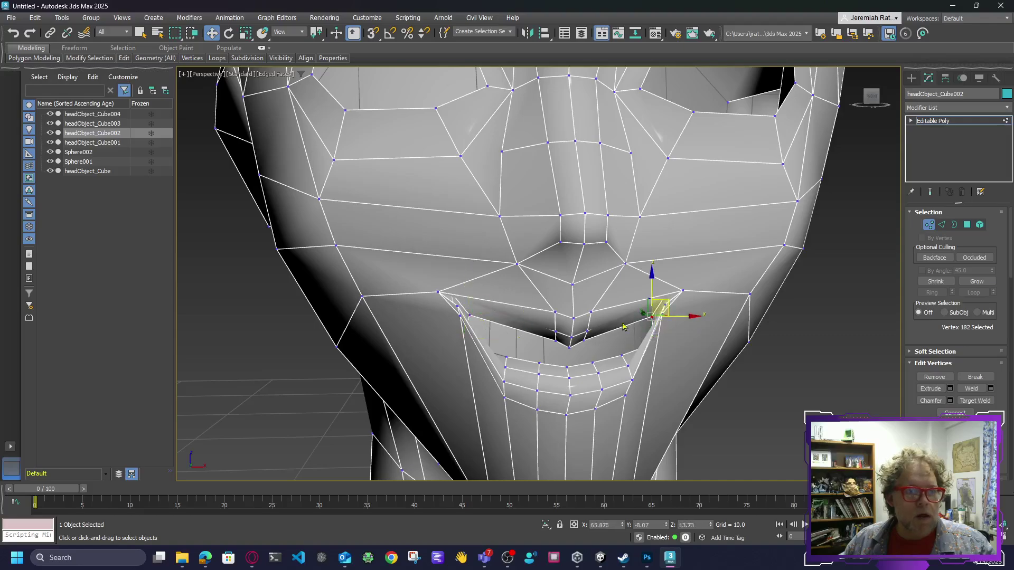
Select the nine vertices in the middle of the upper lip, move them slightly up along Z, and clear the selection
{"action": "left_click", "coordinate": [585, 338]}
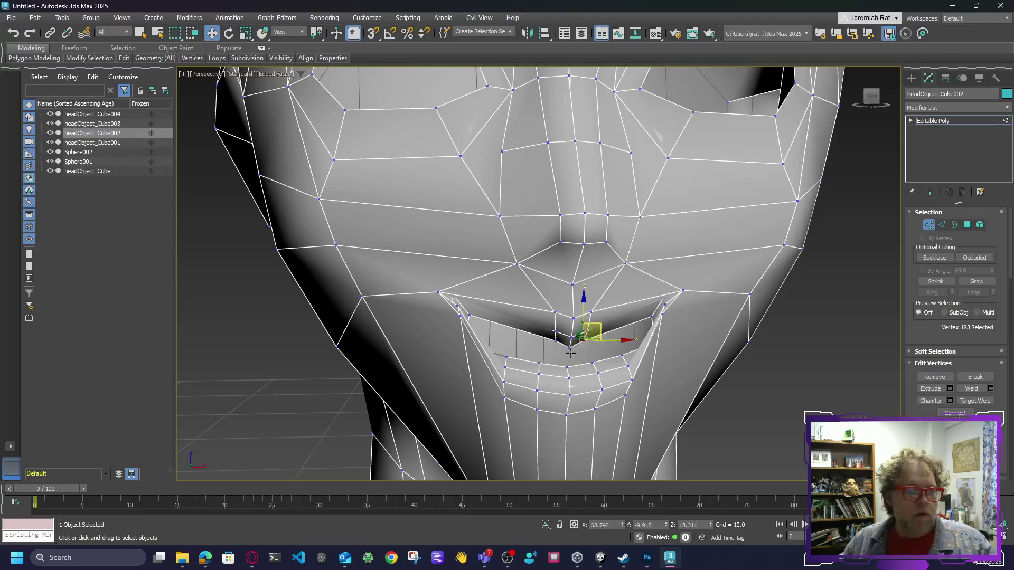
{"action": "left_click_drag", "start_coordinate": [570, 352], "coordinate": [552, 330]}
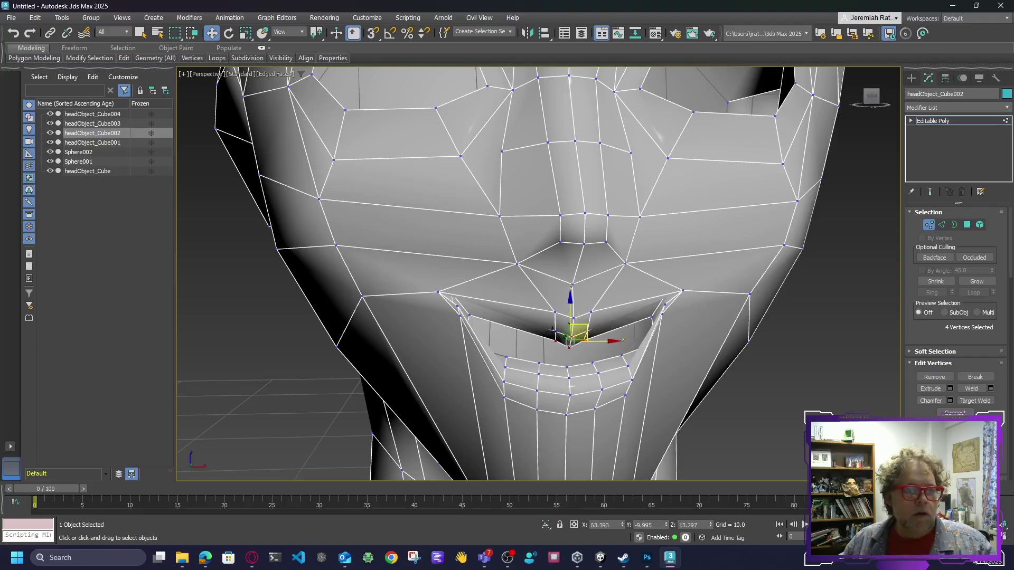
{"action": "left_click", "coordinate": [555, 332], "text": "ctrl"}
{"action": "left_click", "coordinate": [587, 332], "text": "ctrl"}
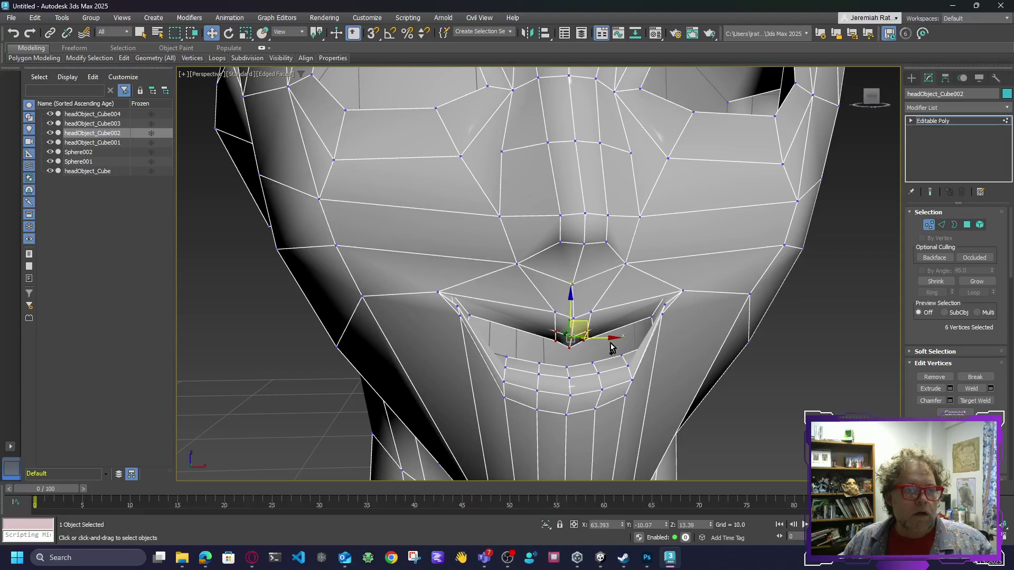
{"action": "left_click", "coordinate": [555, 313], "text": "ctrl"}
{"action": "left_click", "coordinate": [574, 319], "text": "ctrl"}
{"action": "left_click", "coordinate": [591, 313], "text": "ctrl"}
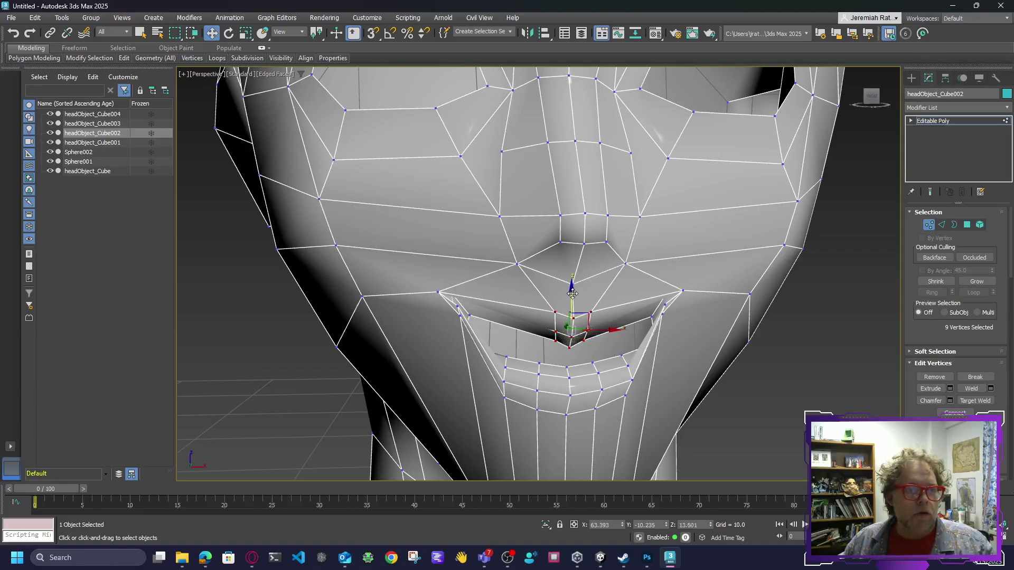
{"action": "left_click_drag", "start_coordinate": [573, 294], "coordinate": [572, 278]}
{"action": "left_click", "coordinate": [765, 419]}
Select the vertex pair inside each mouth corner, scale the four vertices apart along X, and move them slightly down
{"action": "middle_click_drag", "start_coordinate": [787, 378], "coordinate": [688, 379]}
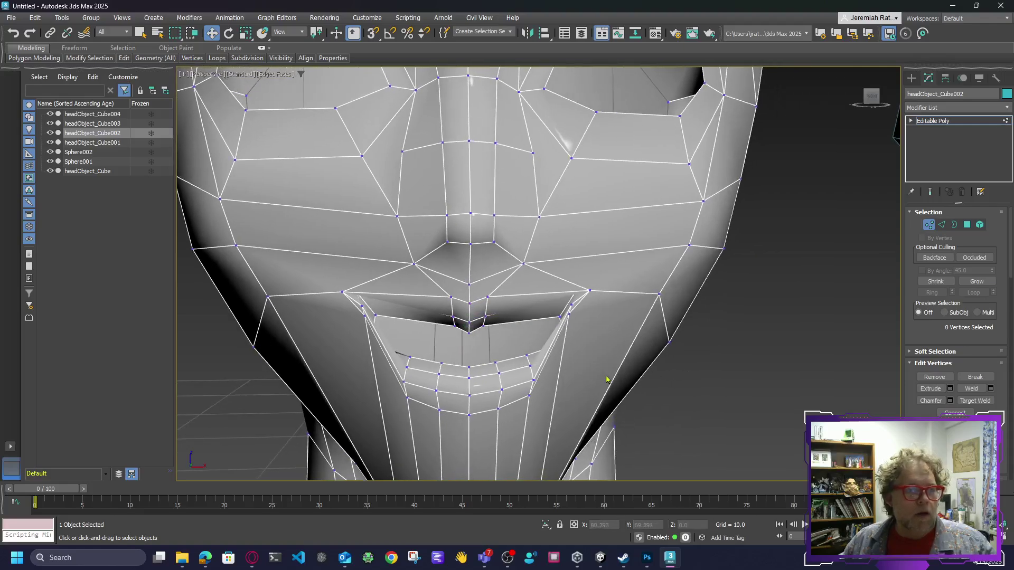
{"action": "left_click", "coordinate": [571, 316]}
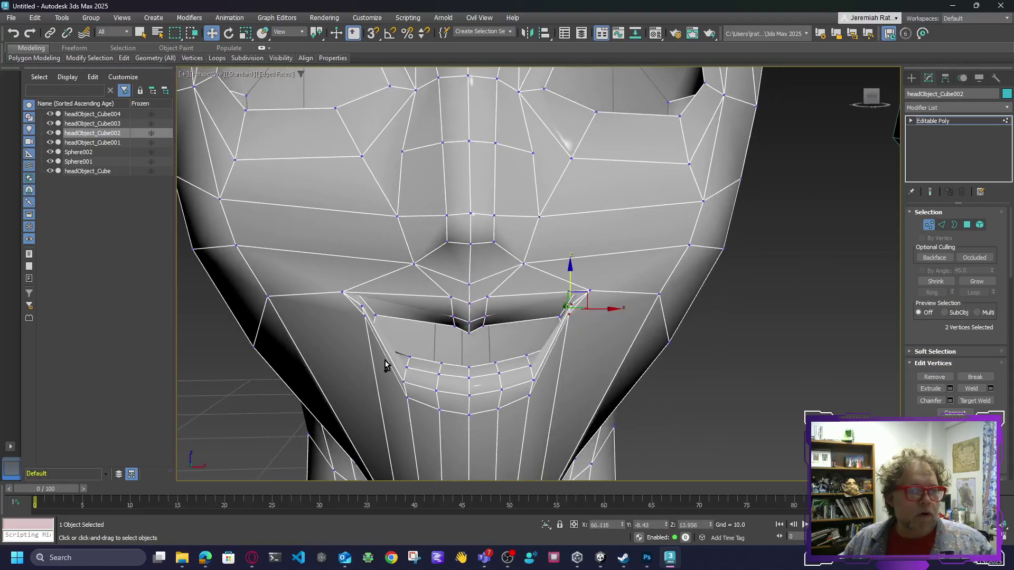
{"action": "left_click", "coordinate": [364, 316], "text": "ctrl"}
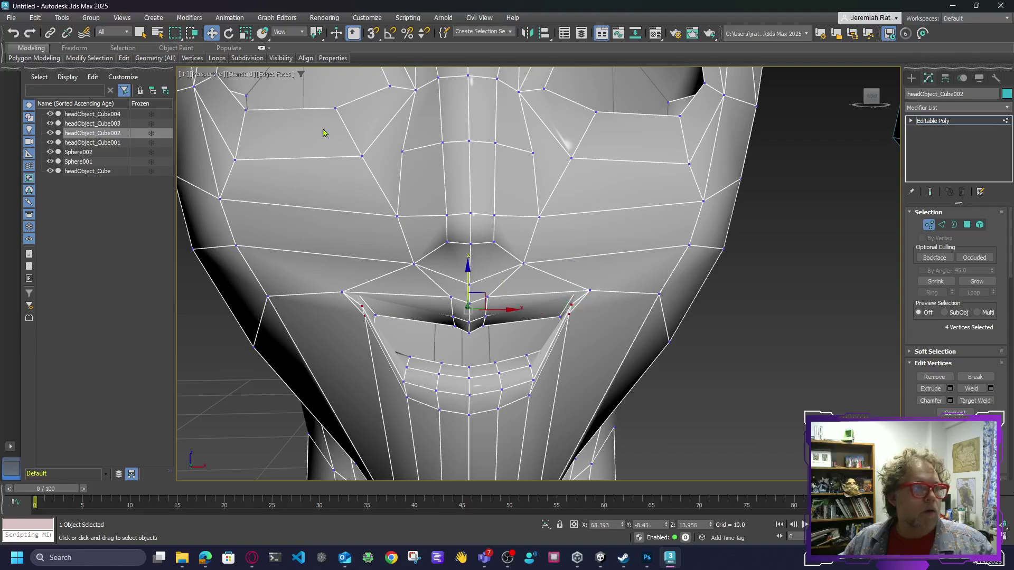
{"action": "left_click", "coordinate": [246, 33]}
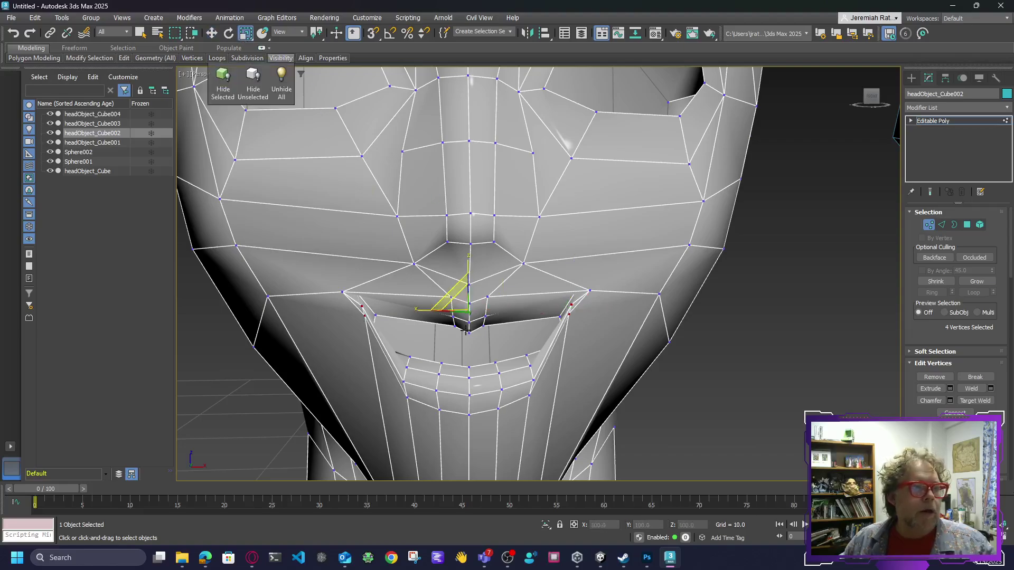
{"action": "left_click_drag", "start_coordinate": [419, 309], "coordinate": [413, 312]}
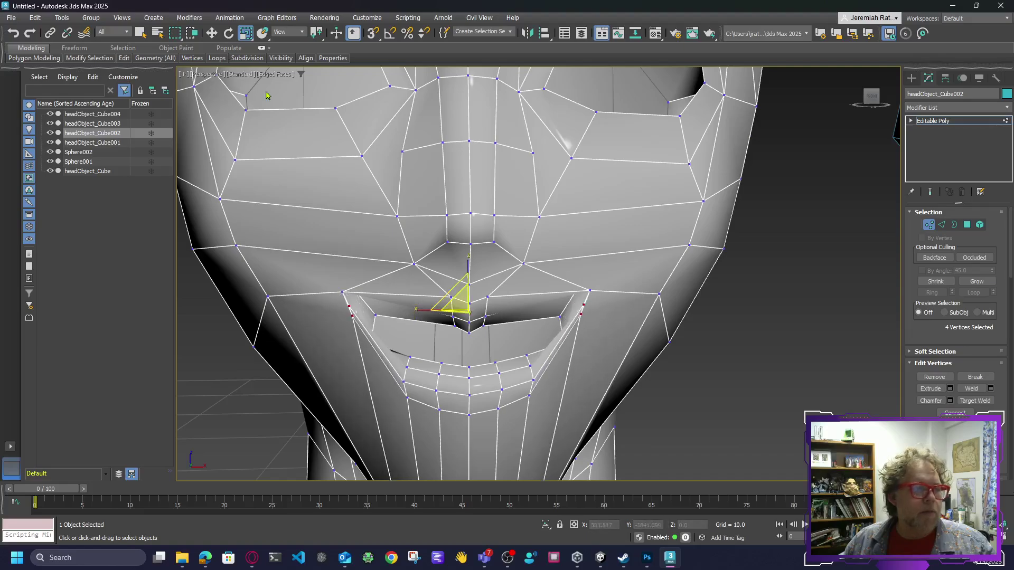
{"action": "left_click", "coordinate": [211, 34]}
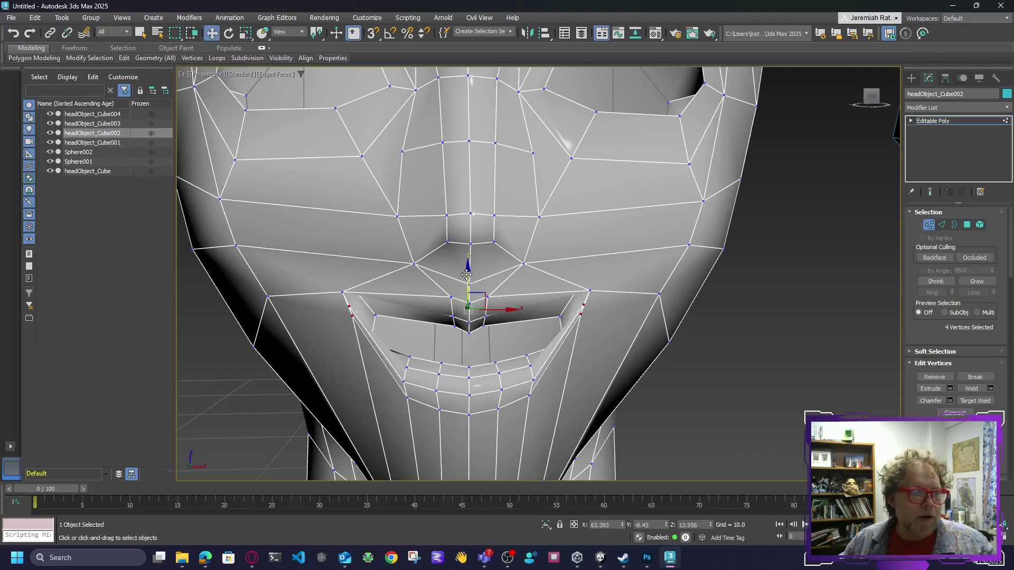
{"action": "left_click_drag", "start_coordinate": [466, 274], "coordinate": [467, 285]}
Try to raise the lower inner vertex at each mouth corner, and undo those moves after checking the corner from the side
{"action": "left_click", "coordinate": [372, 332]}
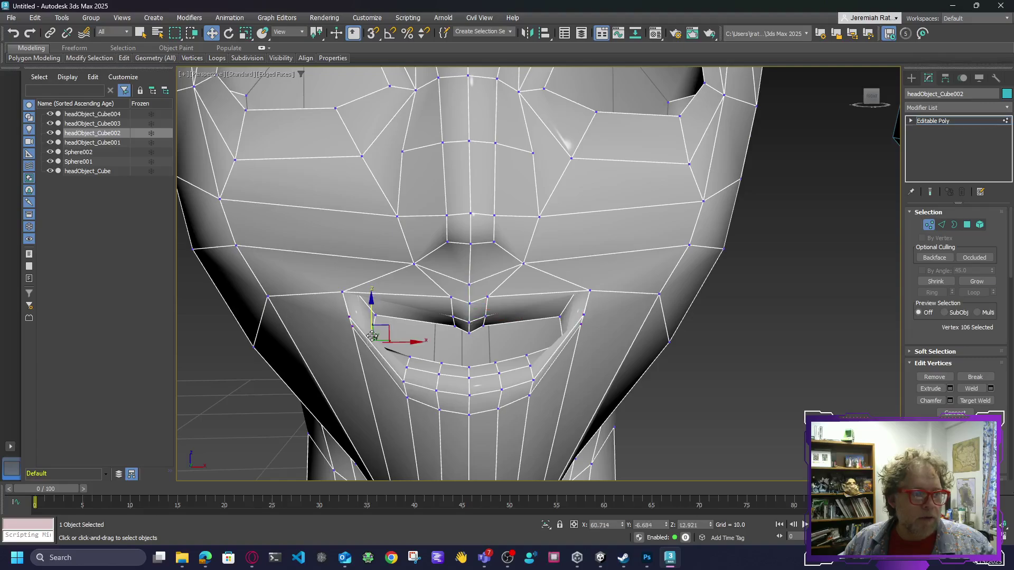
{"action": "left_click_drag", "start_coordinate": [372, 296], "coordinate": [371, 286]}
{"action": "left_click", "coordinate": [560, 318]}
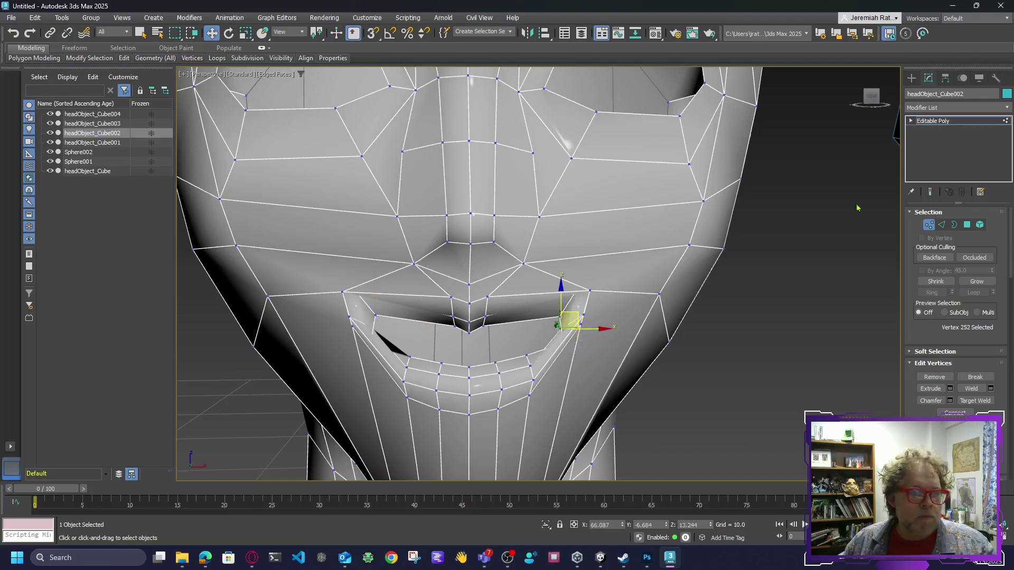
{"action": "middle_click_drag", "start_coordinate": [568, 139], "coordinate": [463, 146], "text": "alt"}
{"action": "scroll", "coordinate": [691, 346], "scroll_direction": "up", "scroll_amount": 3}
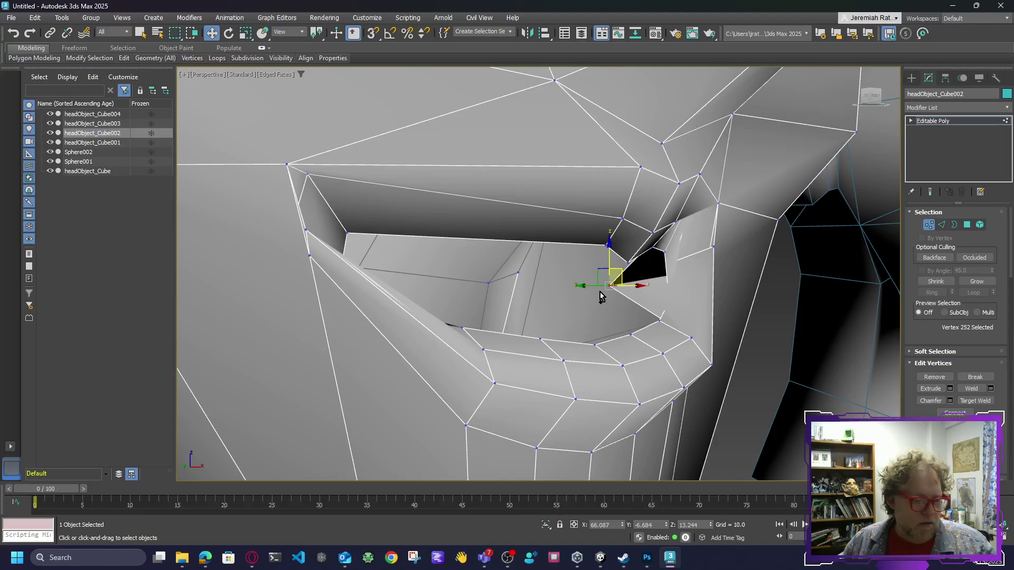
{"action": "key", "text": "ctrl+z"}
{"action": "key", "text": "ctrl+z"}
{"action": "key", "text": "ctrl+z"}
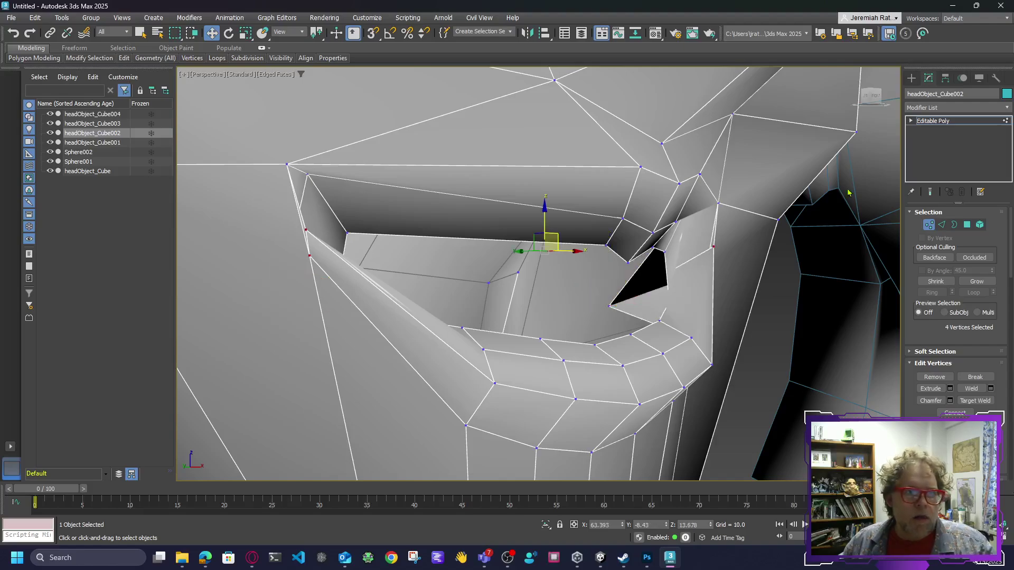
Move the protruding lower inner vertex at the character's left mouth corner back along Y into the face and slightly up along Z
{"action": "mouse_move", "coordinate": [878, 100]}
{"action": "left_mouse_down"}
{"action": "mouse_move", "coordinate": [854, 100]}
{"action": "mouse_move", "coordinate": [879, 97]}
{"action": "left_mouse_up"}
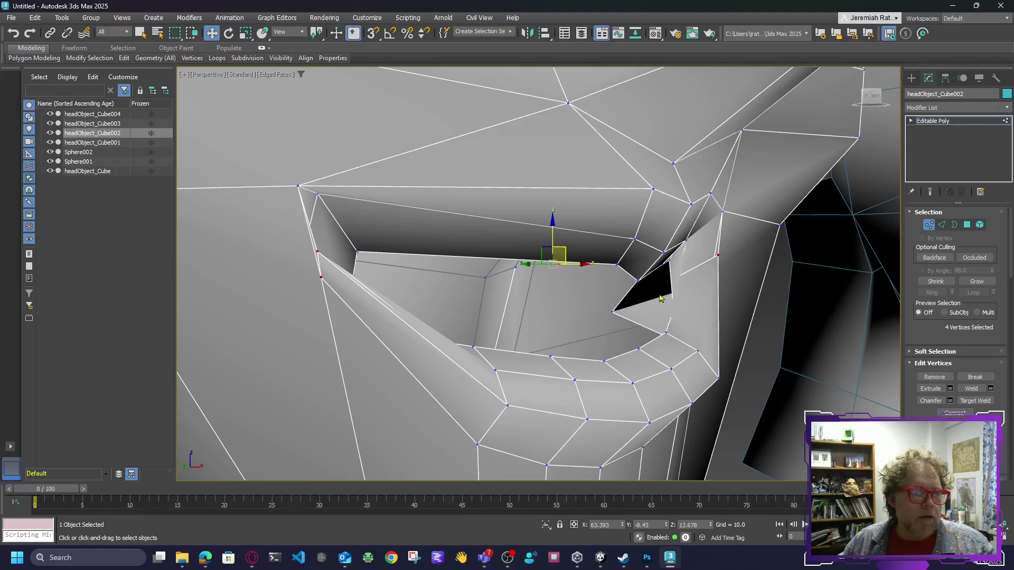
{"action": "left_click", "coordinate": [614, 311]}
{"action": "left_click_drag", "start_coordinate": [606, 320], "coordinate": [682, 325]}
{"action": "left_click_drag", "start_coordinate": [694, 279], "coordinate": [693, 253]}
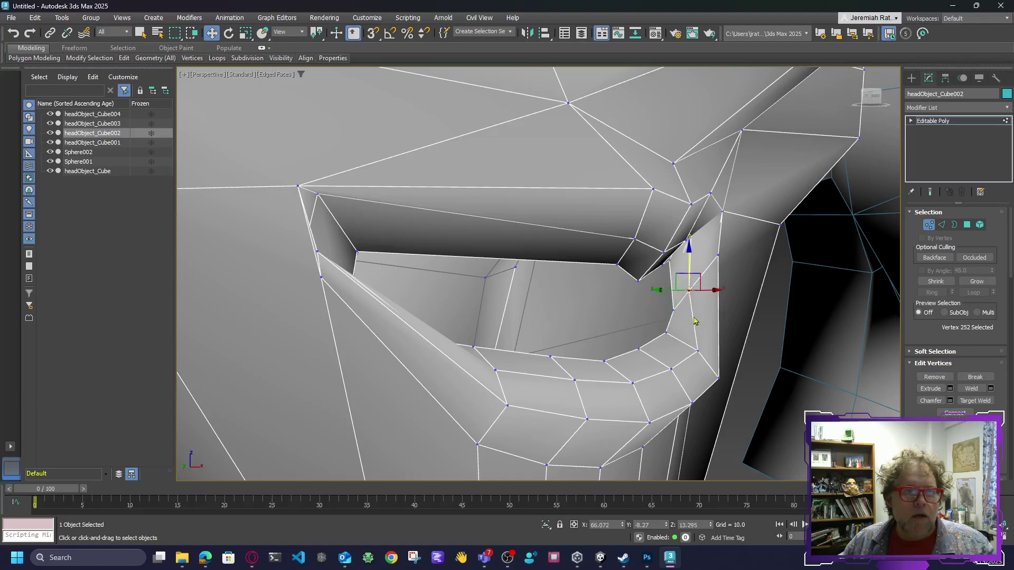
{"action": "left_click_drag", "start_coordinate": [672, 290], "coordinate": [682, 290]}
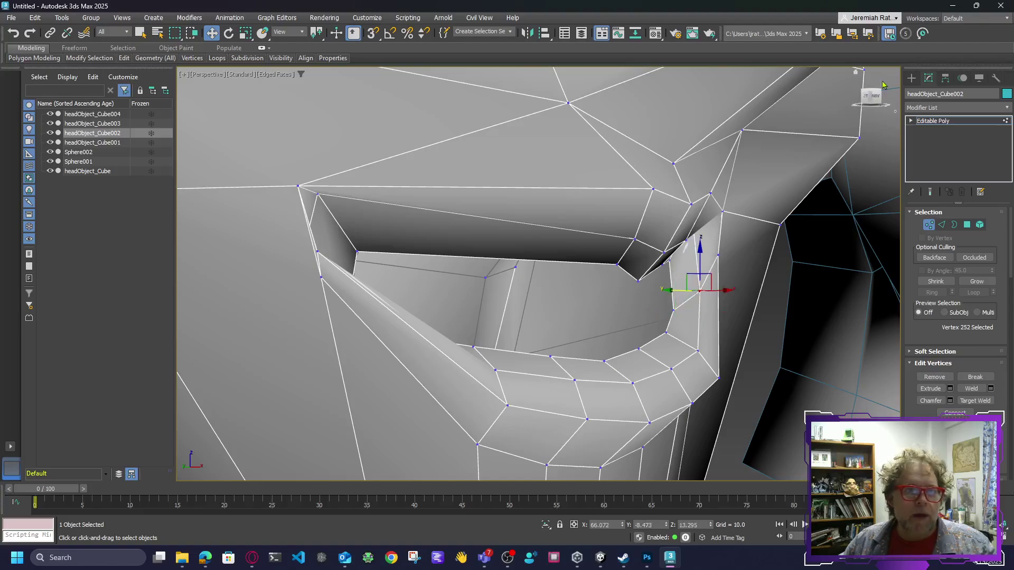
Move the matching protruding vertex at the character's right mouth corner back along Y into the face
{"action": "left_click_drag", "start_coordinate": [877, 95], "coordinate": [835, 100]}
{"action": "middle_click_drag", "start_coordinate": [549, 288], "coordinate": [830, 294]}
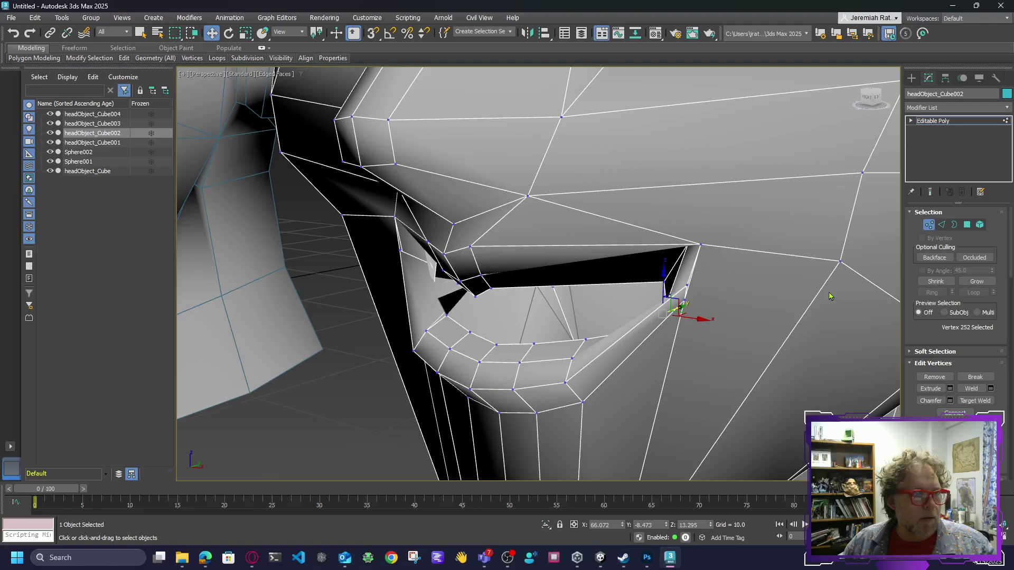
{"action": "left_click_drag", "start_coordinate": [873, 99], "coordinate": [861, 96]}
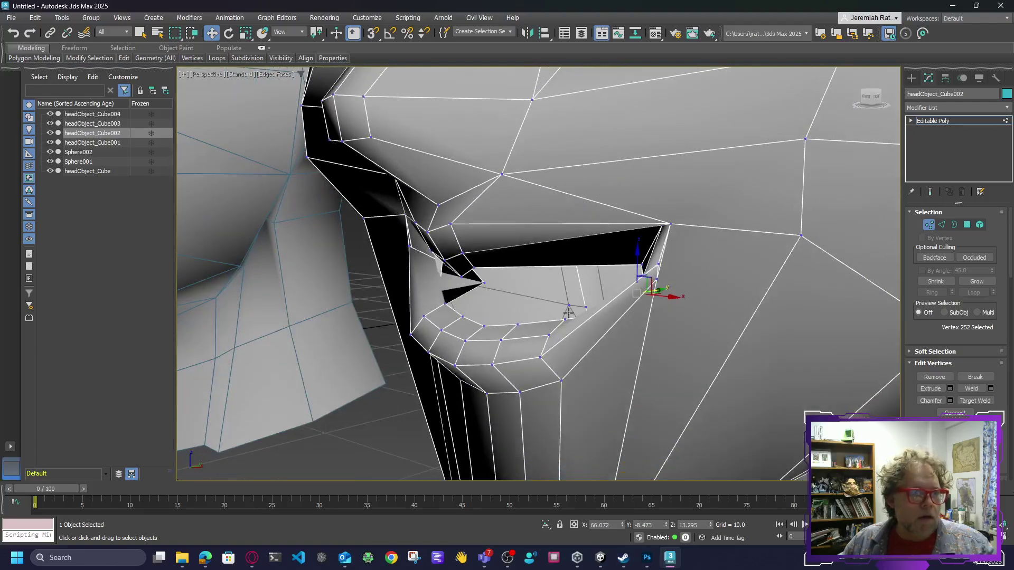
{"action": "left_click", "coordinate": [481, 284]}
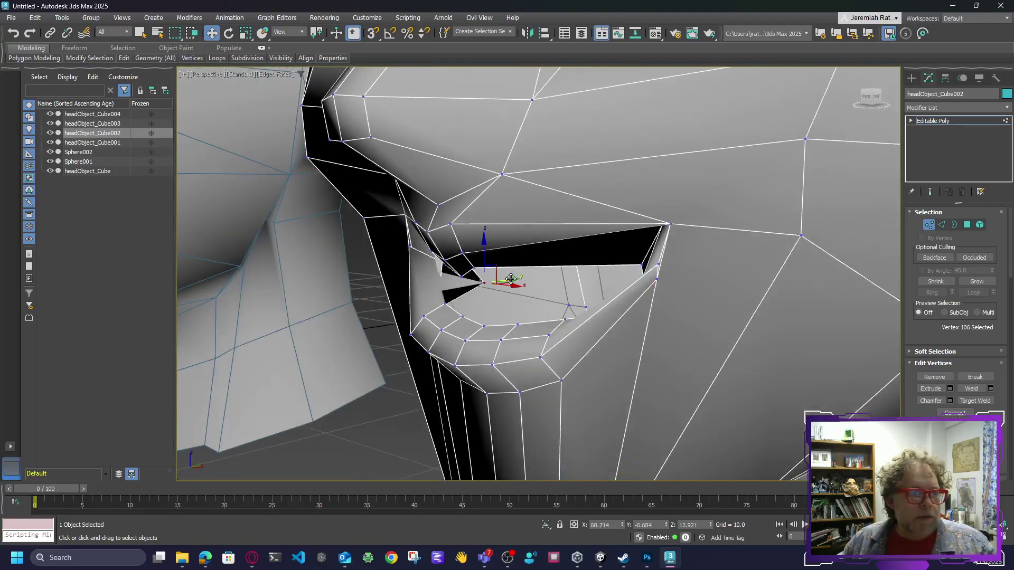
{"action": "left_click_drag", "start_coordinate": [512, 277], "coordinate": [452, 283]}
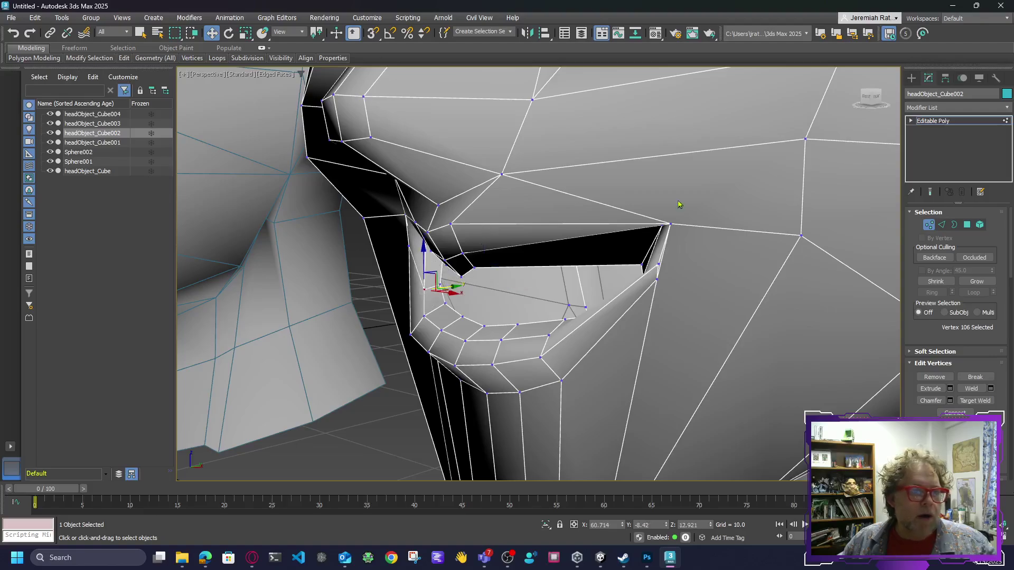
Raise the two inner lower-lip vertices at the character's right mouth corner, shifting the innermost one slightly toward the mouth's center
{"action": "left_click", "coordinate": [873, 100]}
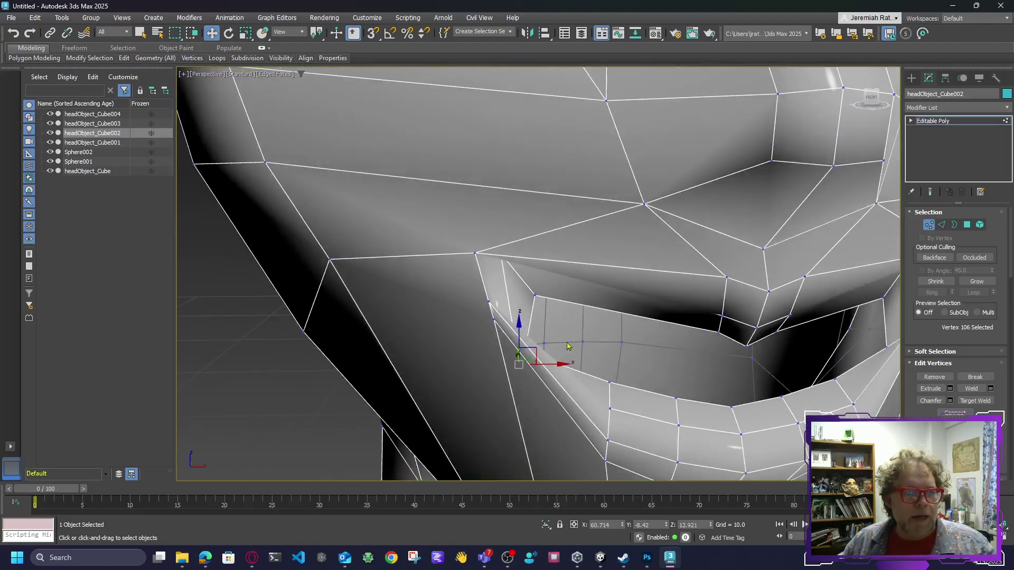
{"action": "left_click", "coordinate": [523, 339]}
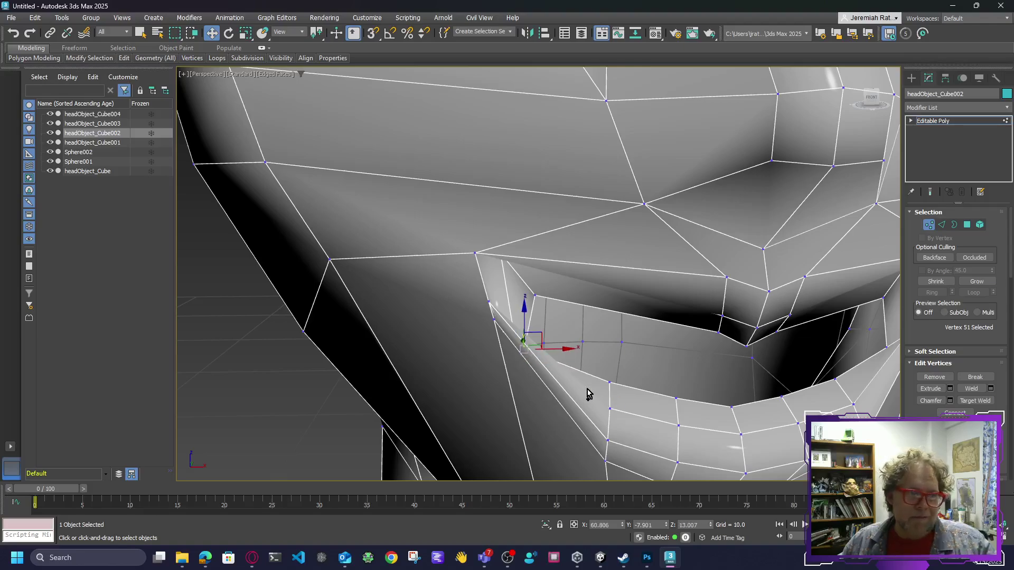
{"action": "left_click_drag", "start_coordinate": [538, 335], "coordinate": [552, 308]}
{"action": "middle_click_drag", "start_coordinate": [563, 375], "coordinate": [459, 366]}
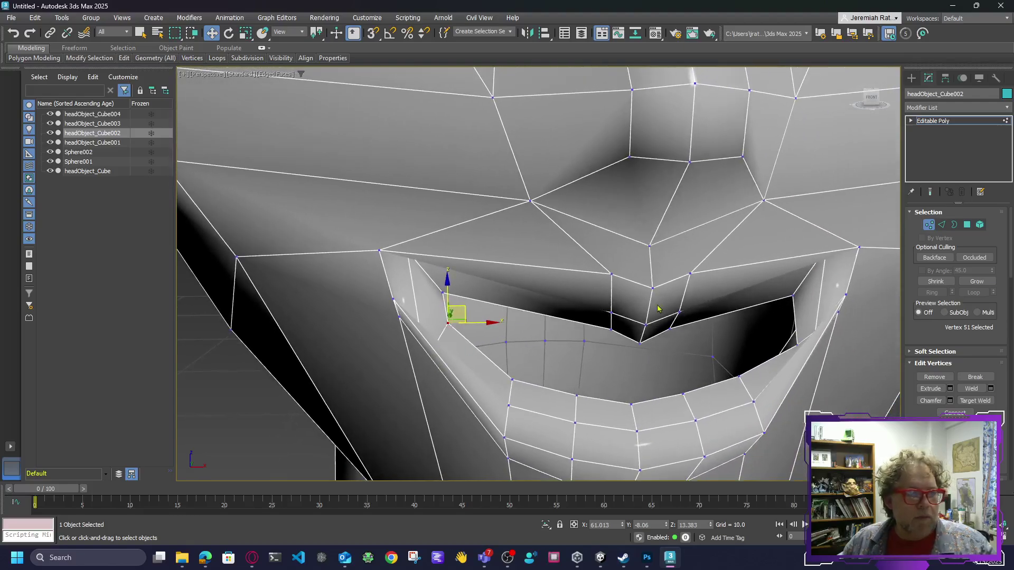
{"action": "left_click_drag", "start_coordinate": [881, 108], "coordinate": [813, 124]}
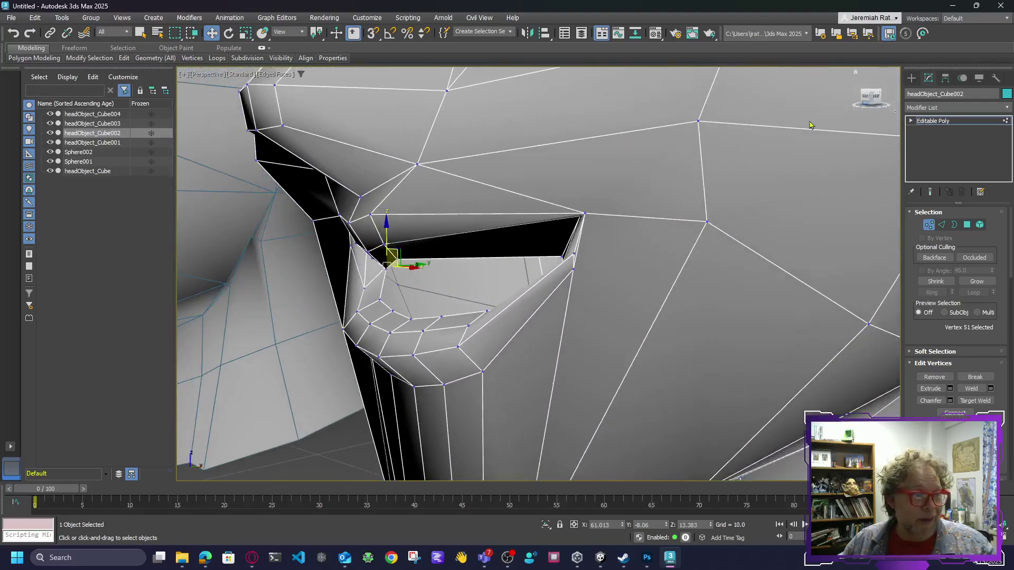
{"action": "left_click", "coordinate": [364, 288]}
{"action": "left_click_drag", "start_coordinate": [387, 284], "coordinate": [389, 257]}
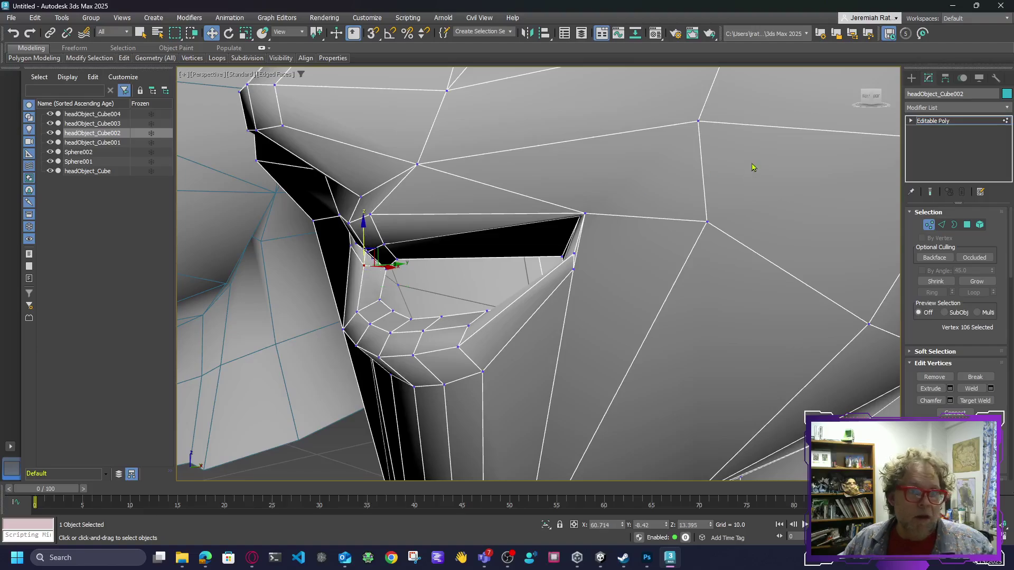
Raise the two inner lower-lip vertices at the character's left mouth corner to match the other side, and clear the selection
{"action": "left_click_drag", "start_coordinate": [869, 100], "coordinate": [931, 114]}
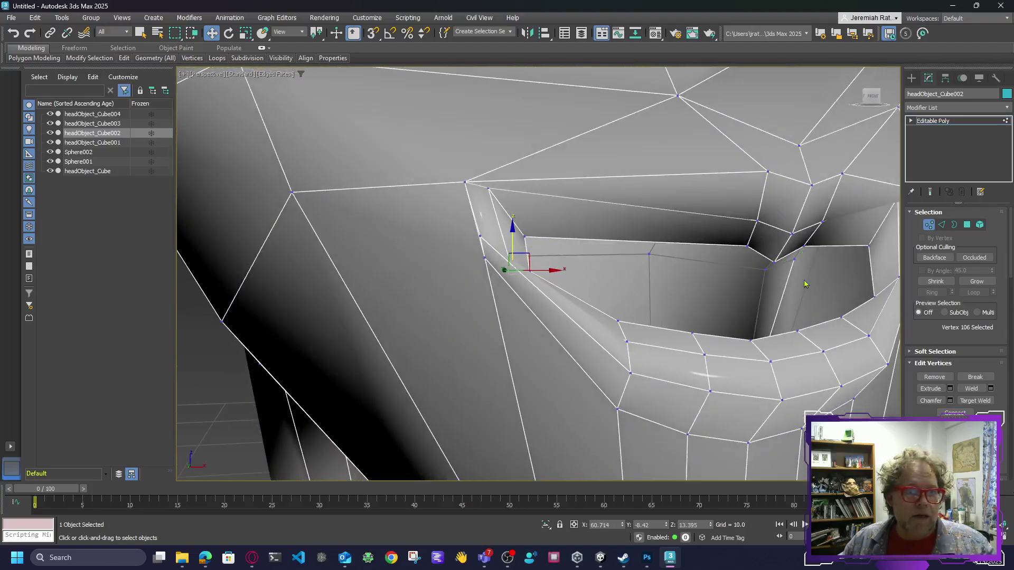
{"action": "middle_click_drag", "start_coordinate": [806, 285], "coordinate": [717, 299]}
{"action": "left_click", "coordinate": [669, 301]}
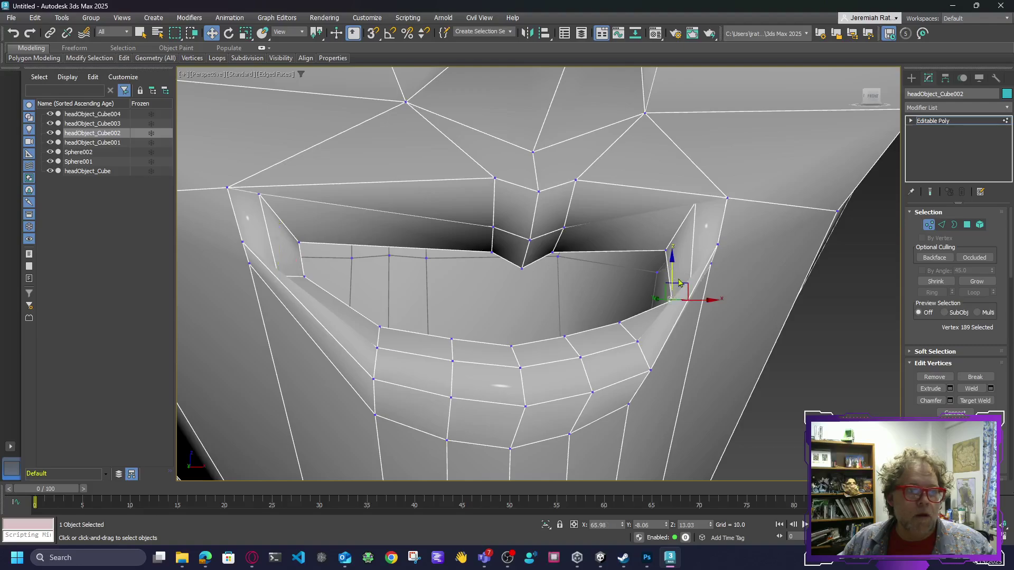
{"action": "left_click_drag", "start_coordinate": [682, 289], "coordinate": [693, 263]}
{"action": "left_click", "coordinate": [691, 281]}
{"action": "scroll", "coordinate": [720, 338], "scroll_direction": "down", "scroll_amount": 5}
{"action": "scroll", "coordinate": [710, 340], "scroll_direction": "up", "scroll_amount": 4}
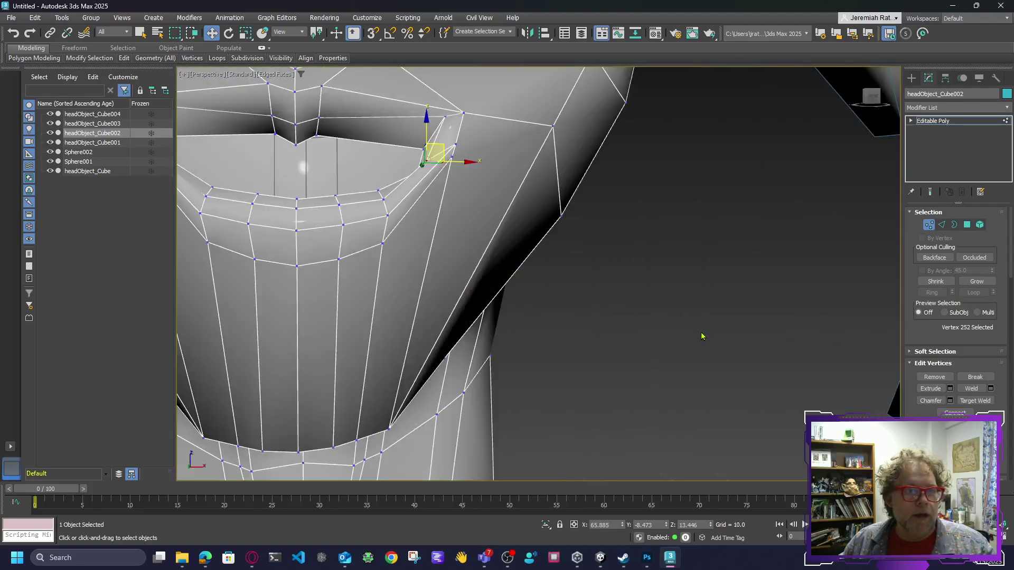
{"action": "left_click", "coordinate": [480, 245]}
Add a TurboSmooth modifier with 2 iterations to the smiling second head and clear the selection
{"action": "middle_click_drag", "start_coordinate": [480, 244], "coordinate": [599, 315]}
{"action": "scroll", "coordinate": [621, 294], "scroll_direction": "down", "scroll_amount": 3}
{"action": "middle_click_drag", "start_coordinate": [628, 255], "coordinate": [616, 323]}
{"action": "left_click_drag", "start_coordinate": [874, 97], "coordinate": [866, 98]}
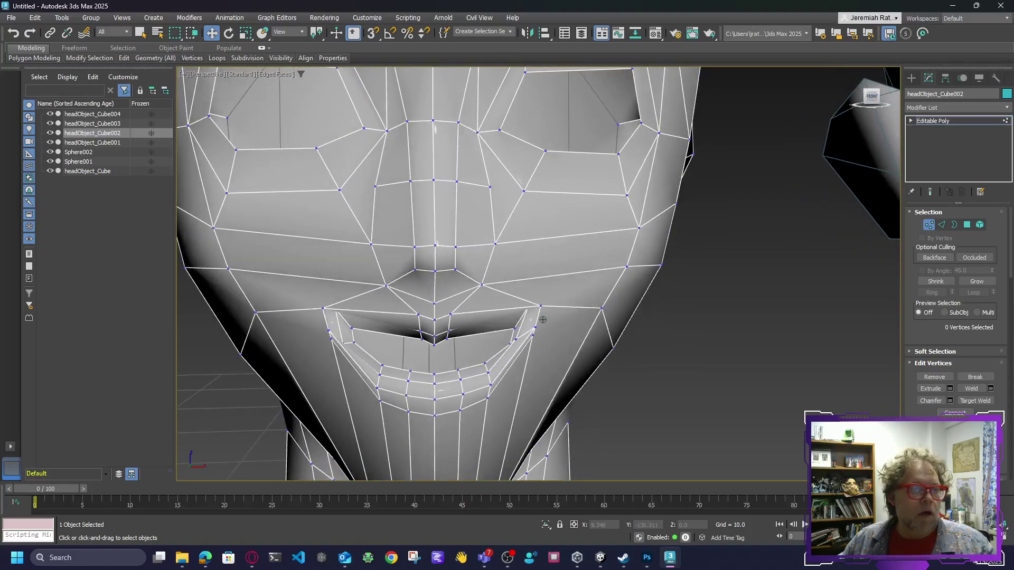
{"action": "scroll", "coordinate": [525, 369], "scroll_direction": "down", "scroll_amount": 2}
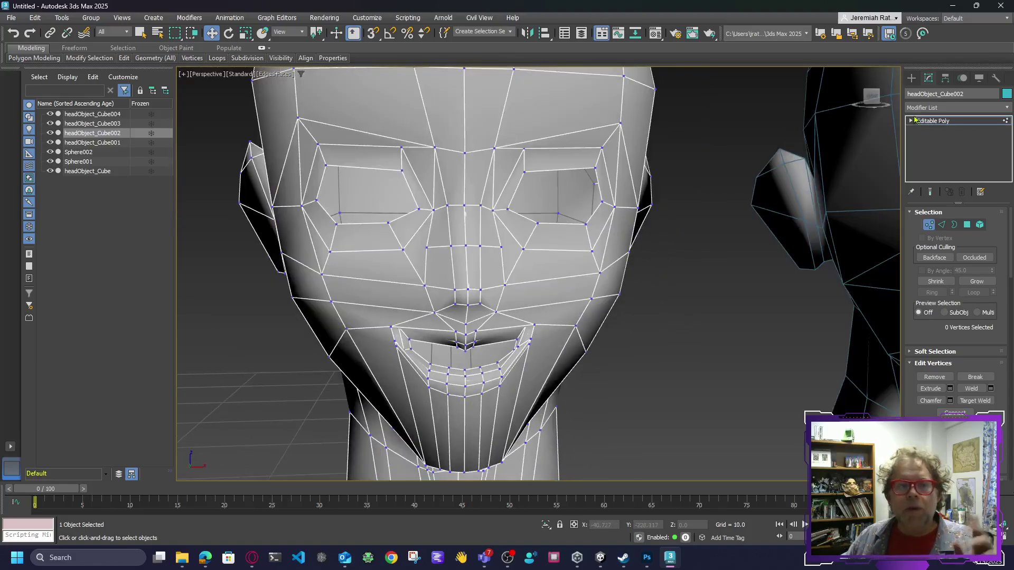
{"action": "left_click", "coordinate": [937, 108]}
{"action": "type", "text": "t"}
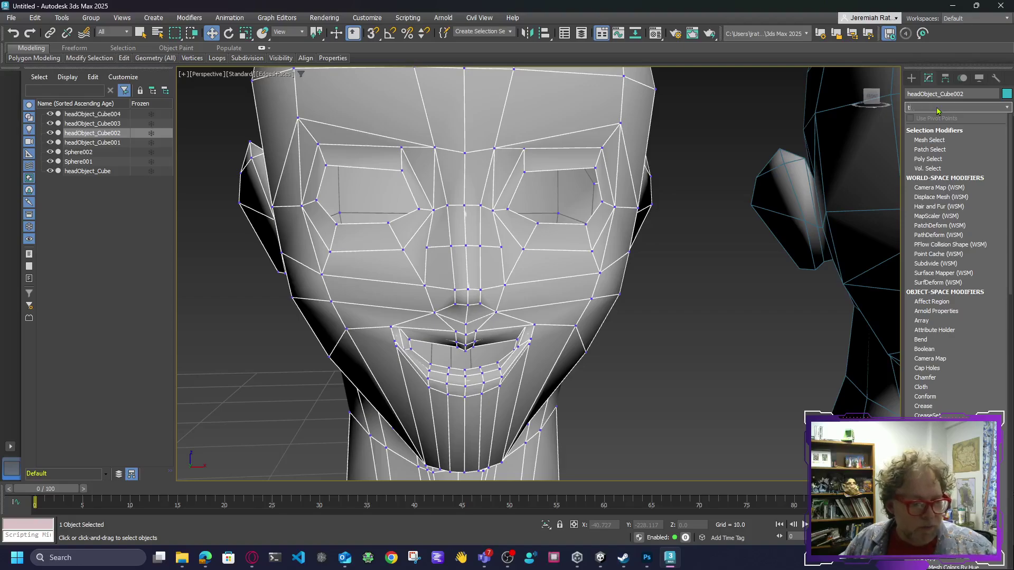
{"action": "type", "text": "u"}
{"action": "left_click", "coordinate": [939, 131]}
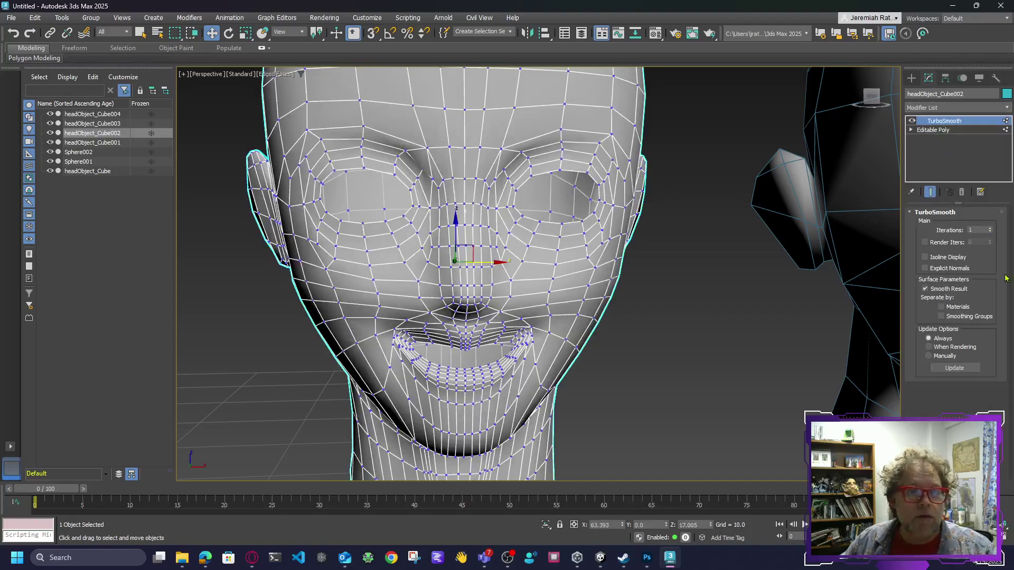
{"action": "left_click", "coordinate": [989, 228]}
{"action": "left_click", "coordinate": [696, 328]}
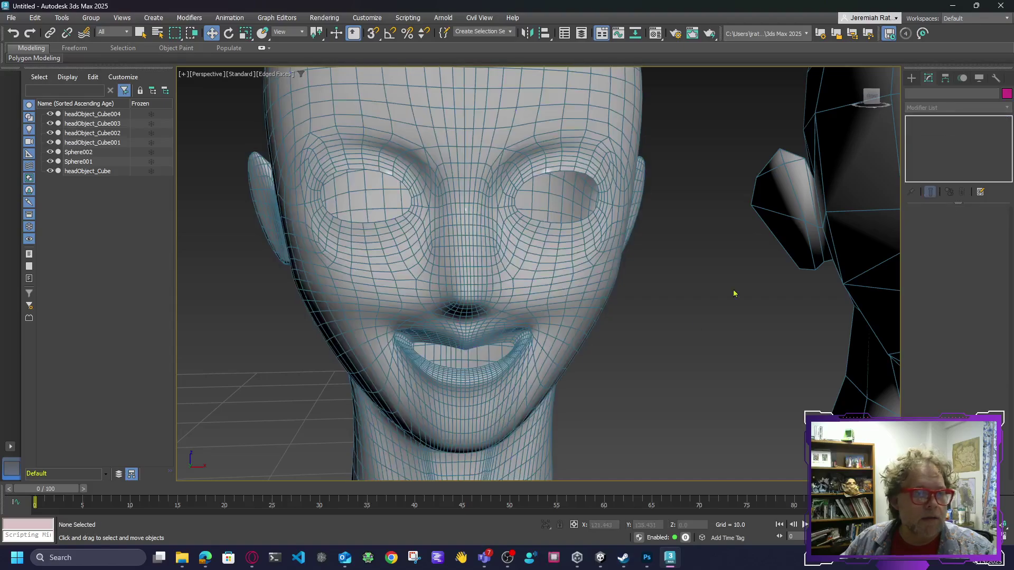
Inspect the smoothed smile and remove the TurboSmooth modifier from the smiling head
{"action": "left_click_drag", "start_coordinate": [867, 95], "coordinate": [537, 331]}
{"action": "middle_click_drag", "start_coordinate": [536, 332], "coordinate": [644, 253], "text": "alt"}
{"action": "scroll", "coordinate": [486, 307], "scroll_direction": "up", "scroll_amount": 5}
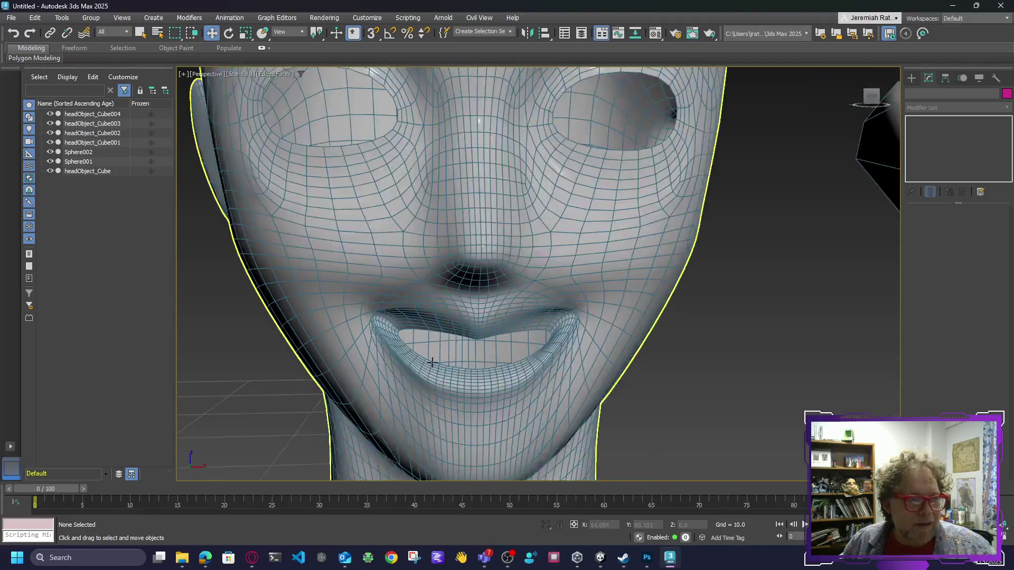
{"action": "scroll", "coordinate": [586, 312], "scroll_direction": "down", "scroll_amount": 6}
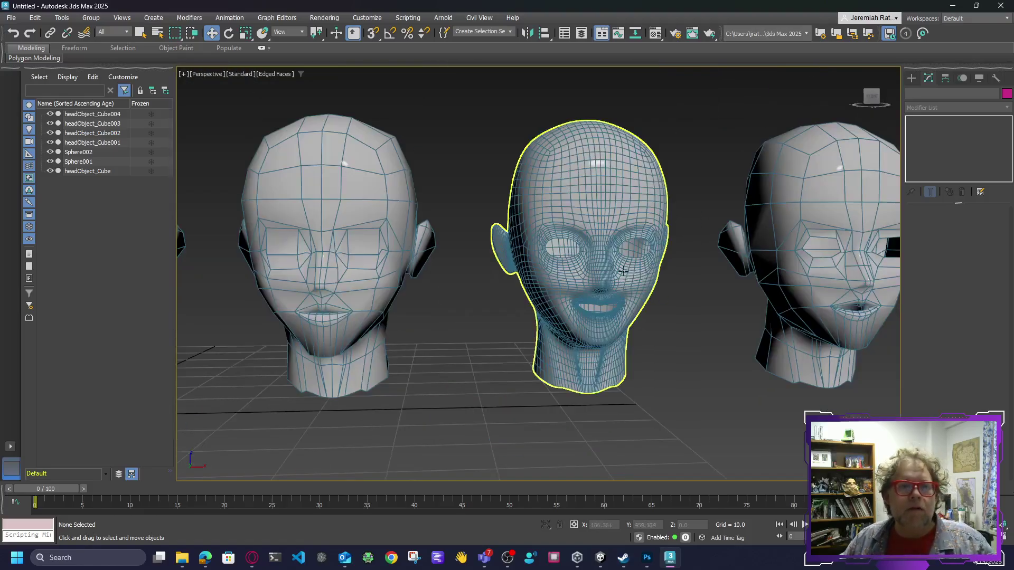
{"action": "left_click", "coordinate": [642, 269]}
{"action": "left_click", "coordinate": [964, 195]}
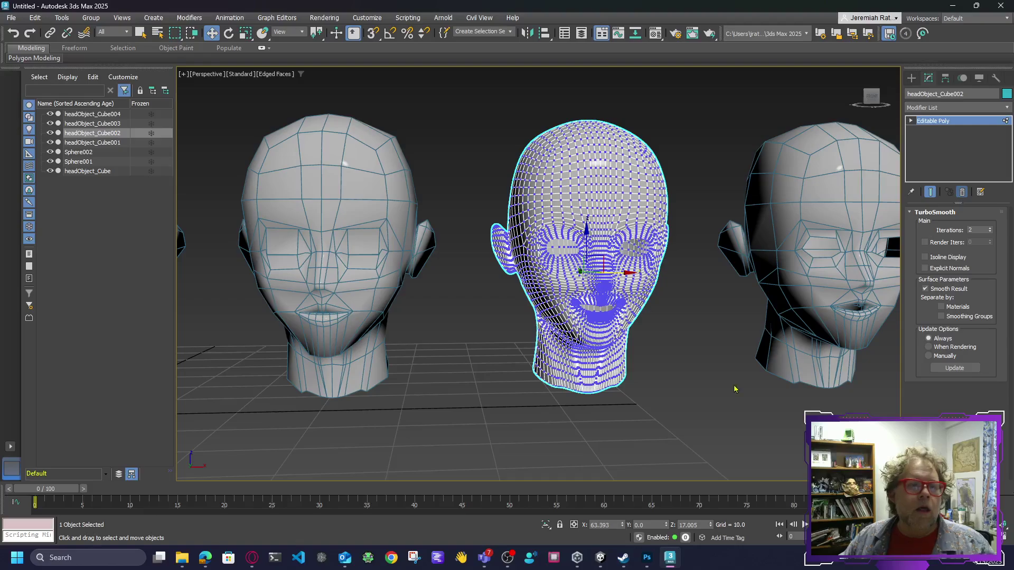
Leave vertex editing on the smiling head and deselect it
{"action": "scroll", "coordinate": [682, 344], "scroll_direction": "down", "scroll_amount": 3}
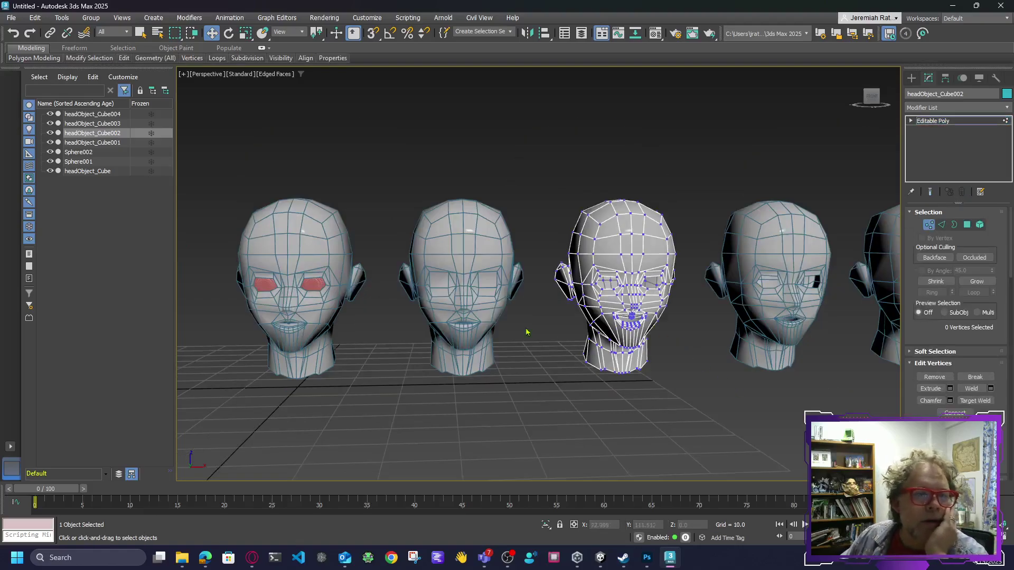
{"action": "middle_click_drag", "start_coordinate": [526, 332], "coordinate": [592, 305]}
{"action": "scroll", "coordinate": [673, 359], "scroll_direction": "up", "scroll_amount": 3}
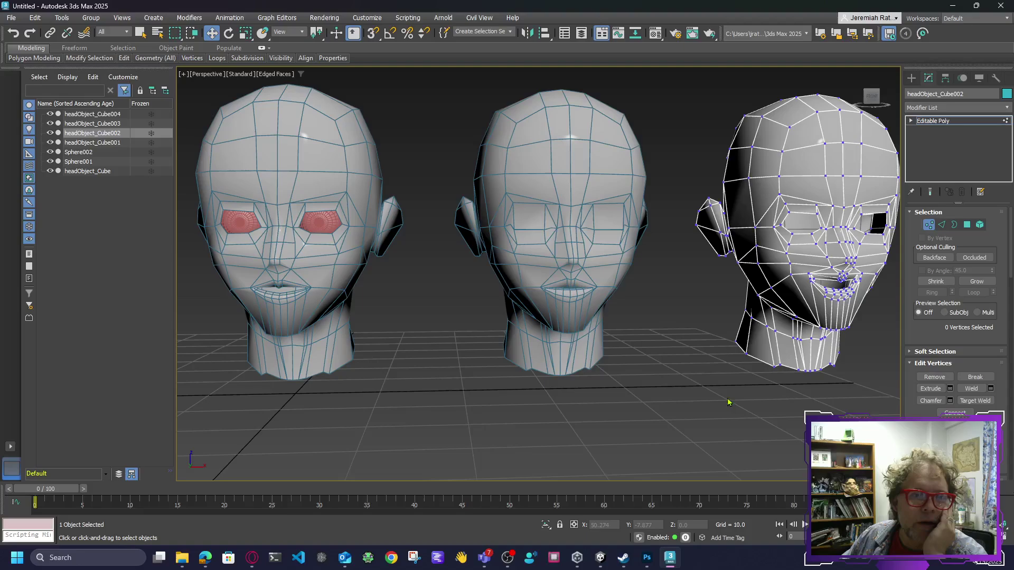
{"action": "left_click", "coordinate": [935, 122]}
{"action": "left_click", "coordinate": [685, 409]}
Add a Morpher modifier to the base head with the red eyes
{"action": "middle_click_drag", "start_coordinate": [613, 360], "coordinate": [733, 416]}
{"action": "left_click", "coordinate": [396, 219]}
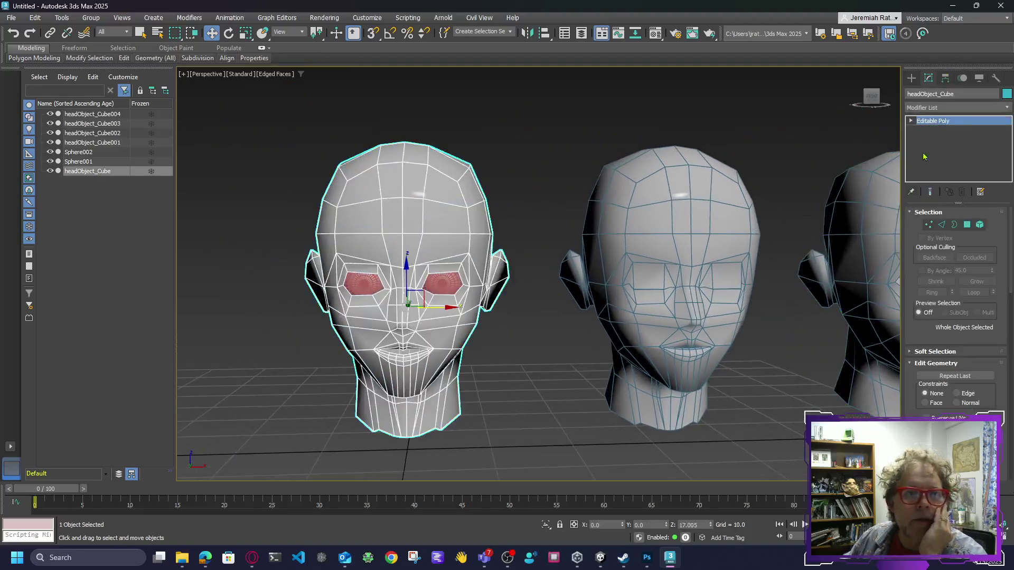
{"action": "left_click", "coordinate": [946, 107]}
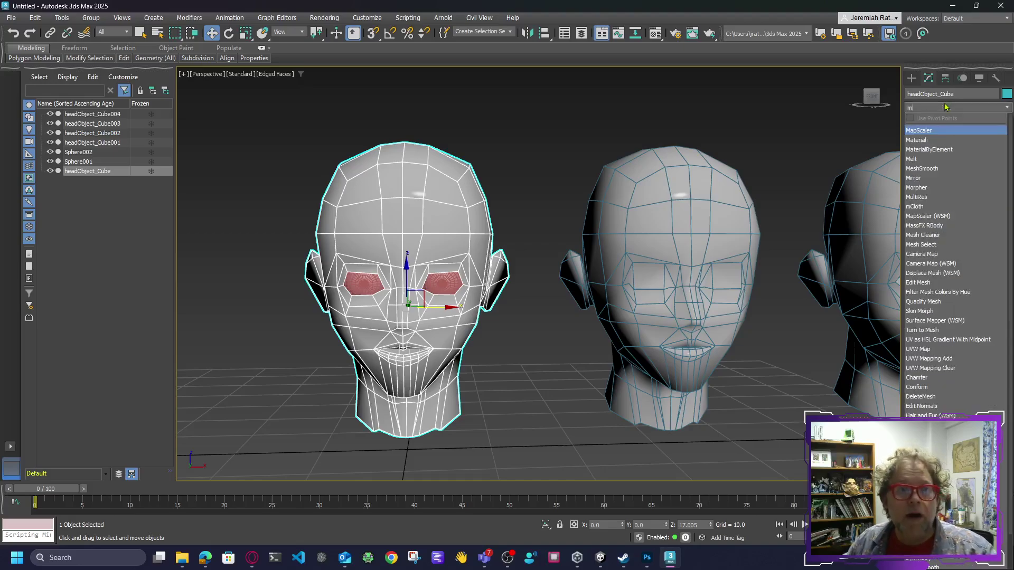
{"action": "type", "text": "mo"}
{"action": "left_click", "coordinate": [924, 134]}
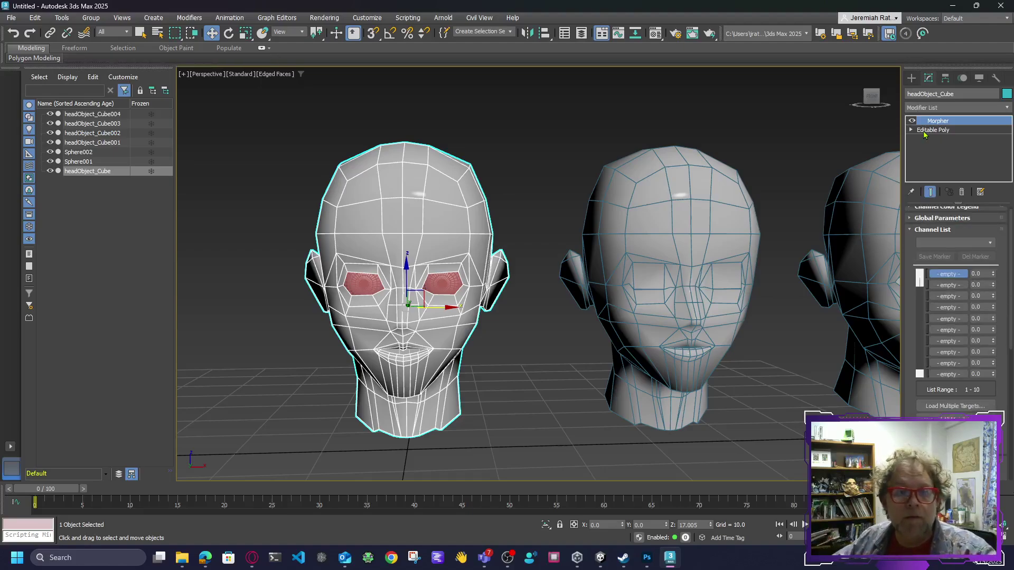
{"action": "left_click_drag", "start_coordinate": [1001, 415], "coordinate": [998, 309]}
{"action": "middle_click_drag", "start_coordinate": [669, 417], "coordinate": [461, 439]}
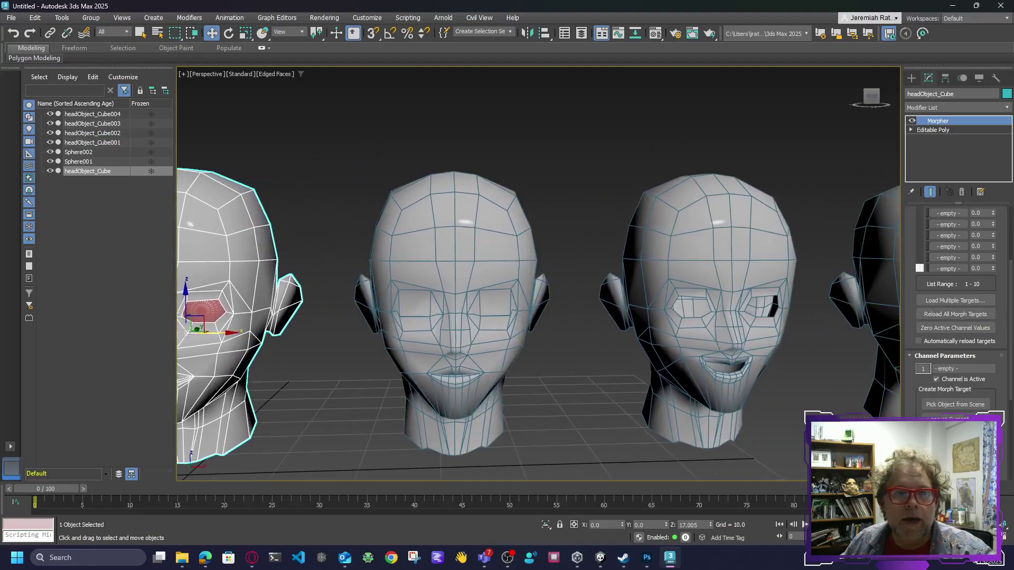
{"action": "left_click_drag", "start_coordinate": [1003, 303], "coordinate": [1003, 349]}
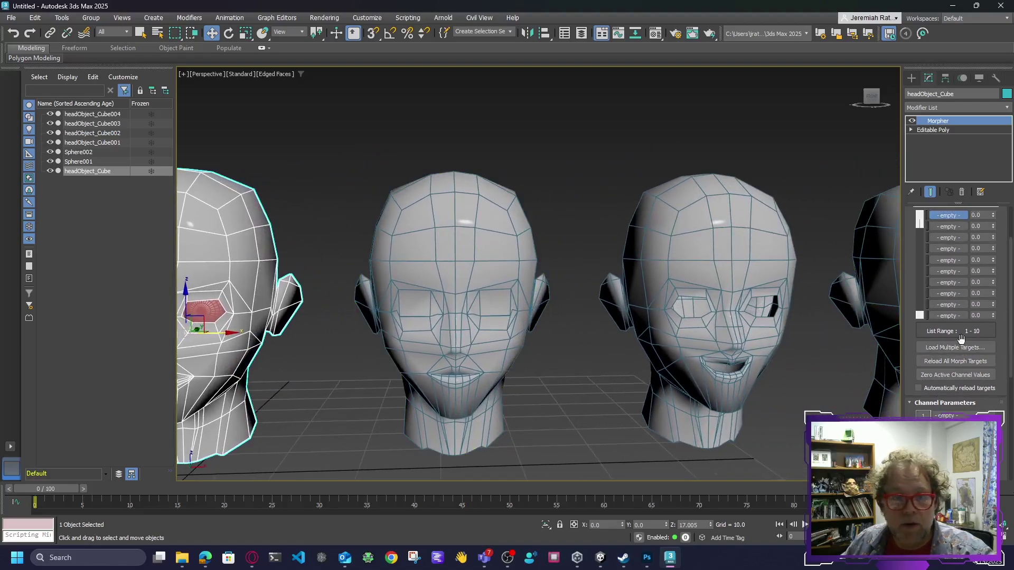
{"action": "key", "text": "ctrl+z"}
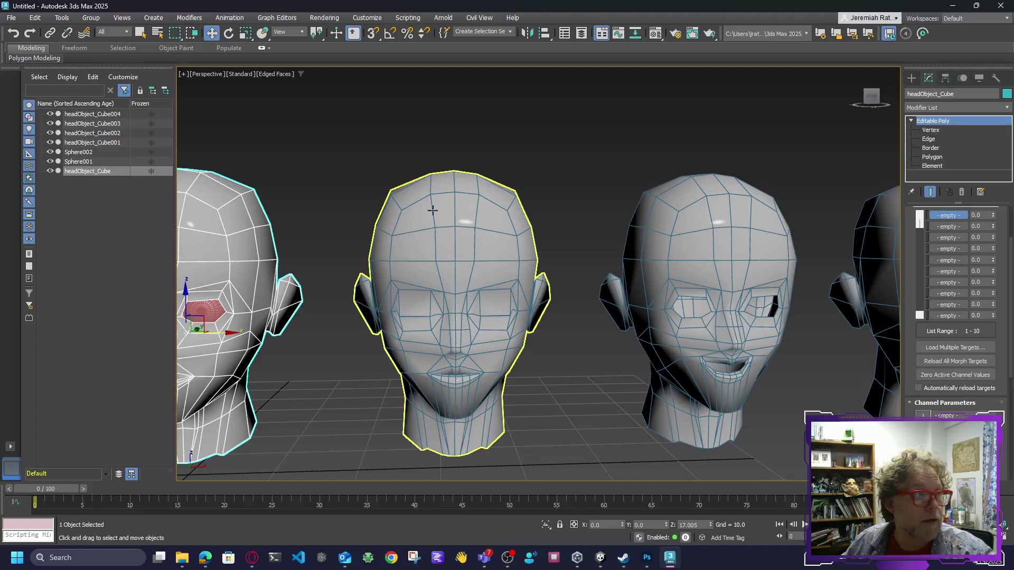
{"action": "left_click", "coordinate": [468, 238]}
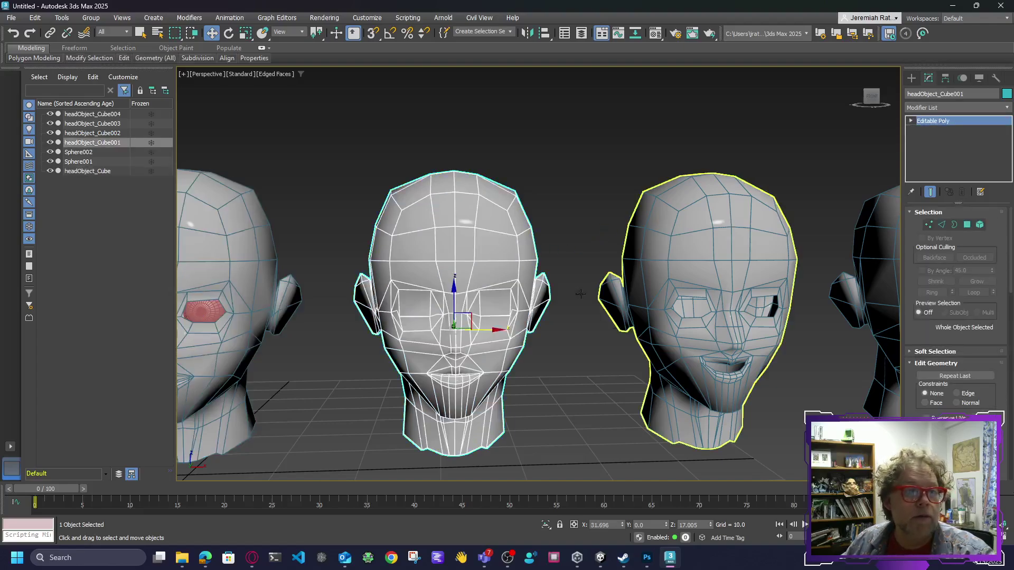
{"action": "left_click", "coordinate": [782, 325]}
{"action": "middle_click_drag", "start_coordinate": [385, 173], "coordinate": [465, 165]}
Assign the closed-eyes head headObject_Cube001 as the morph target of the base head's first Morpher channel
{"action": "left_click", "coordinate": [302, 210]}
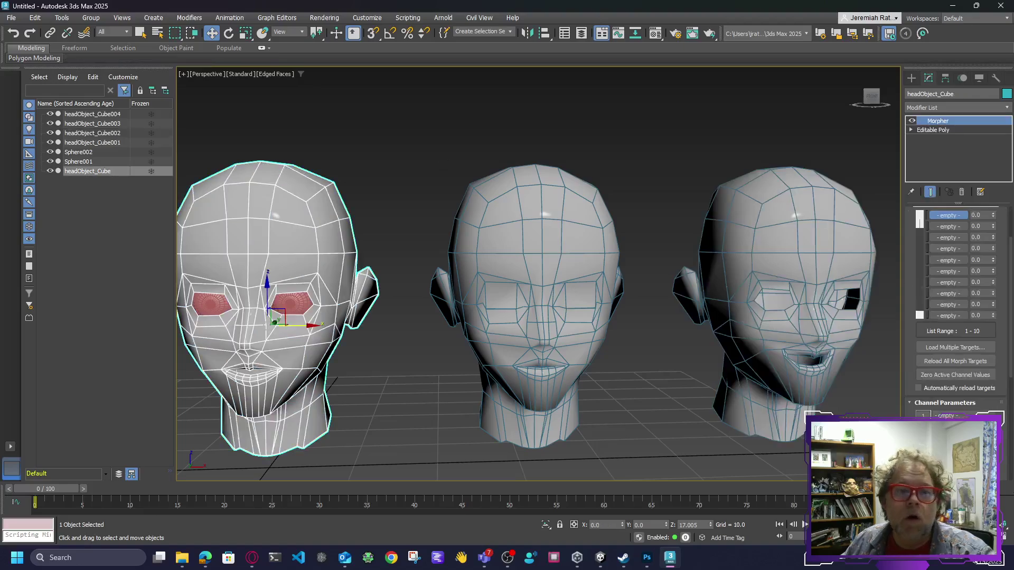
{"action": "left_click_drag", "start_coordinate": [1007, 356], "coordinate": [1006, 314]}
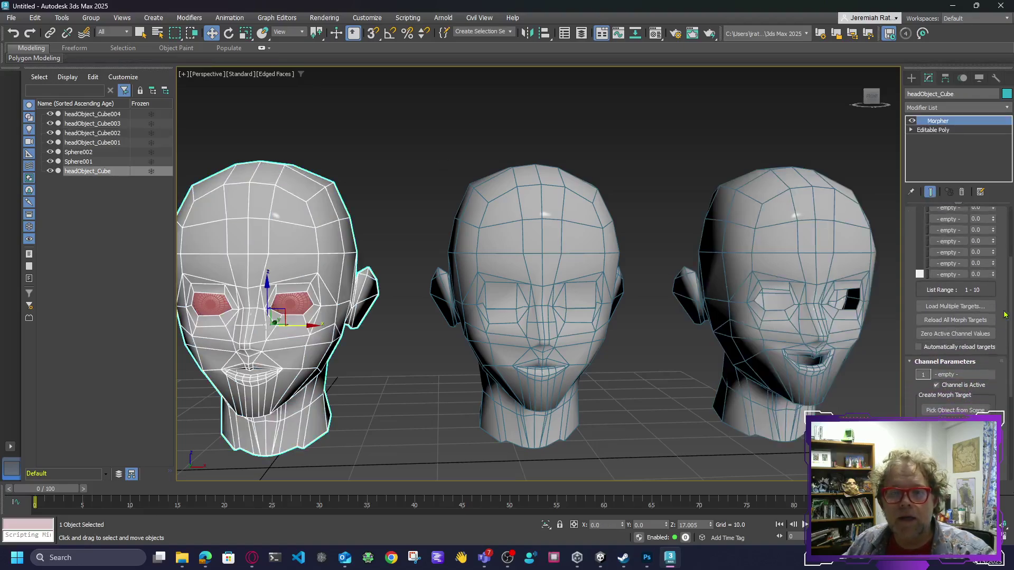
{"action": "left_click", "coordinate": [958, 412]}
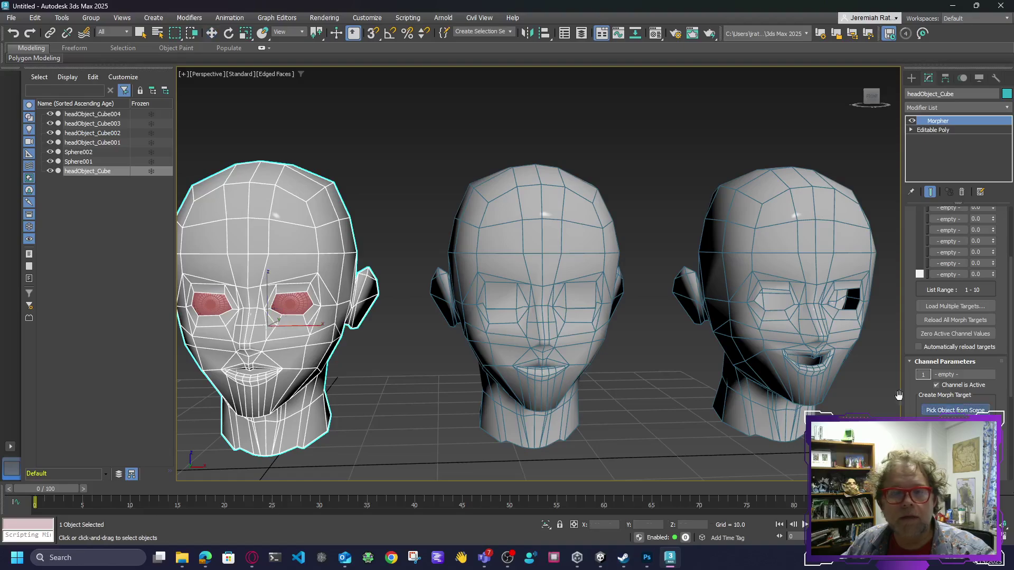
{"action": "left_click", "coordinate": [543, 222]}
Assign the smiling head headObject_Cube002 as the morph target of the second Morpher channel
{"action": "left_click_drag", "start_coordinate": [1004, 281], "coordinate": [1003, 319]}
{"action": "left_click", "coordinate": [948, 222]}
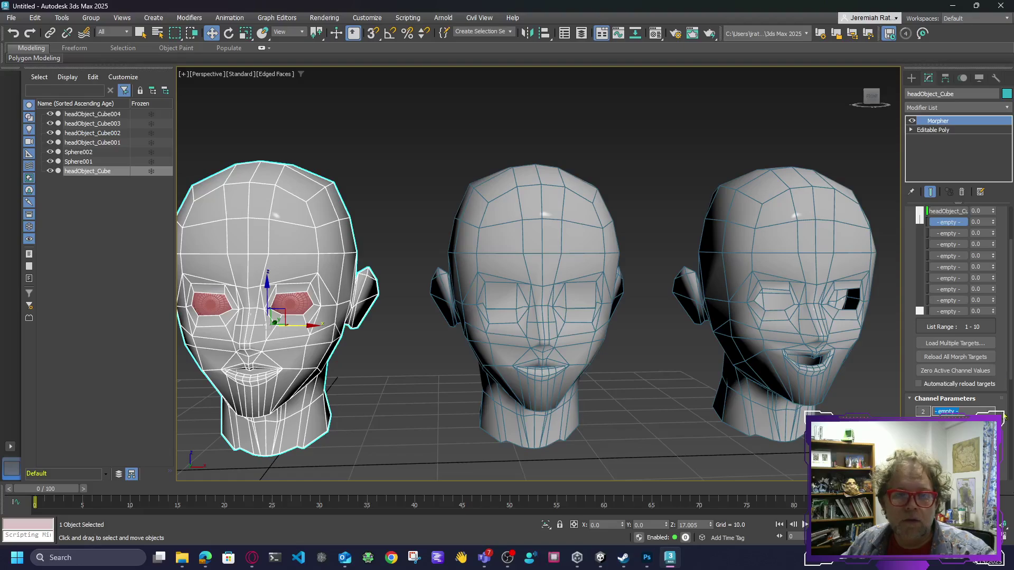
{"action": "left_click", "coordinate": [958, 448]}
{"action": "left_click", "coordinate": [781, 247]}
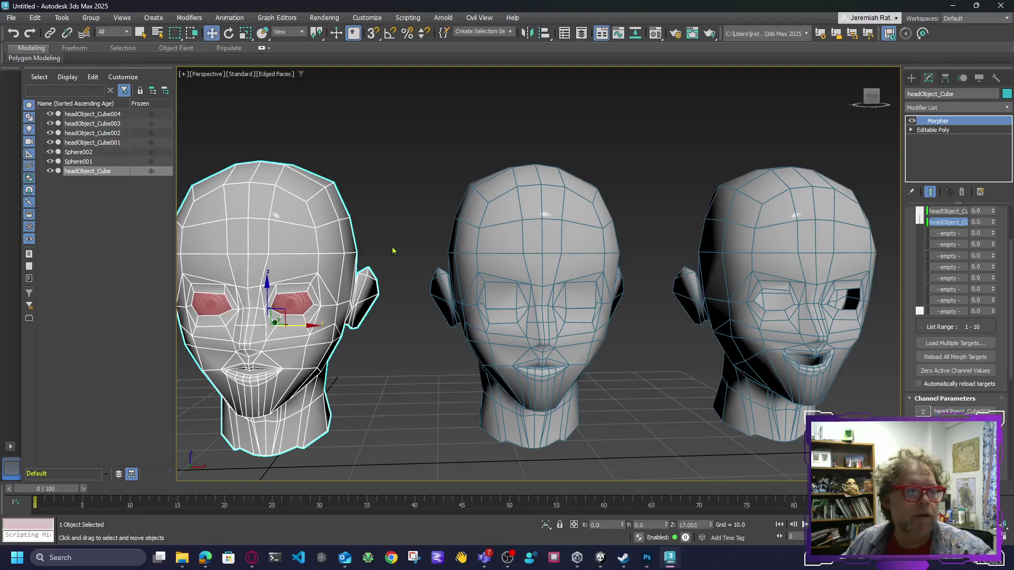
Add a TurboSmooth modifier with 2 iterations above the Morpher on the base head and clear the selection
{"action": "middle_click_drag", "start_coordinate": [390, 225], "coordinate": [553, 200]}
{"action": "left_click_drag", "start_coordinate": [1009, 235], "coordinate": [1008, 286]}
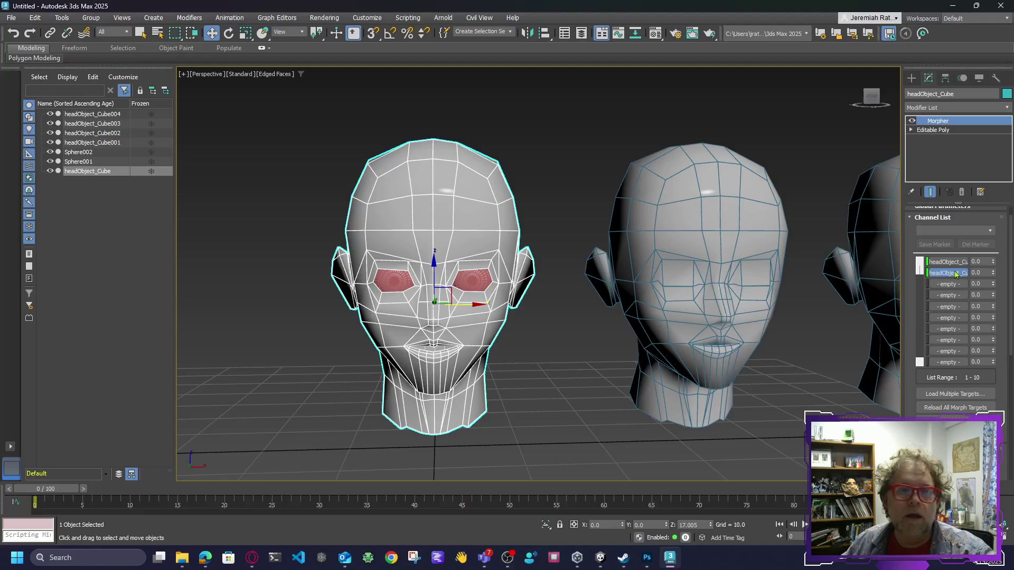
{"action": "left_click", "coordinate": [939, 108]}
{"action": "type", "text": "tu"}
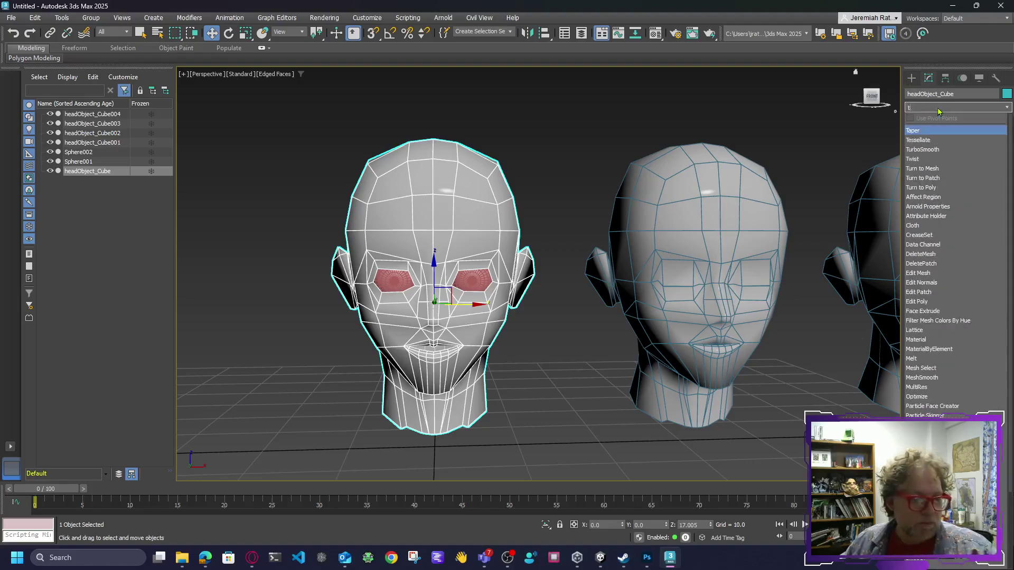
{"action": "key", "text": "Return"}
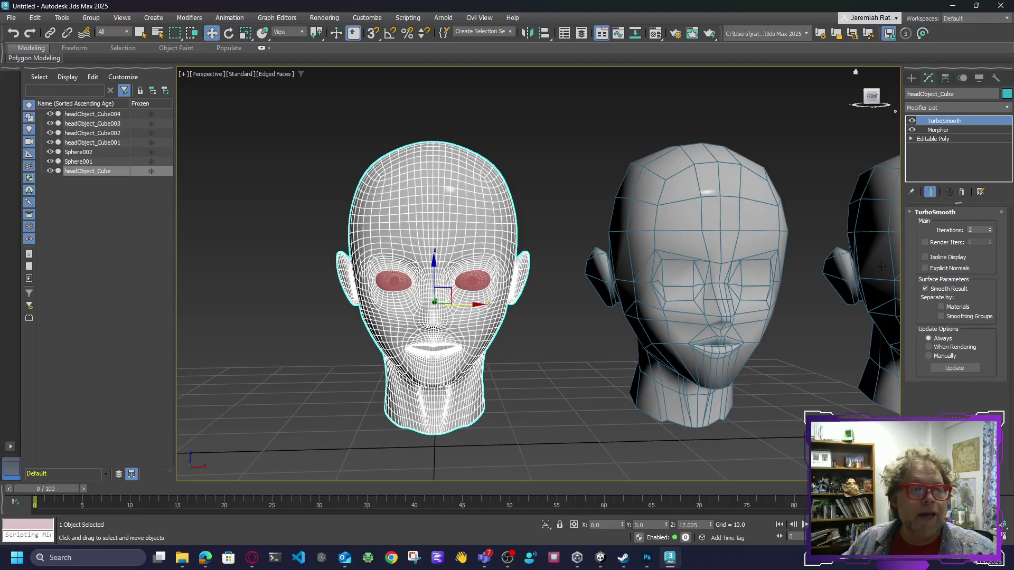
{"action": "left_click", "coordinate": [581, 328]}
{"action": "scroll", "coordinate": [455, 303], "scroll_direction": "up", "scroll_amount": 3}
{"action": "left_click", "coordinate": [455, 303]}
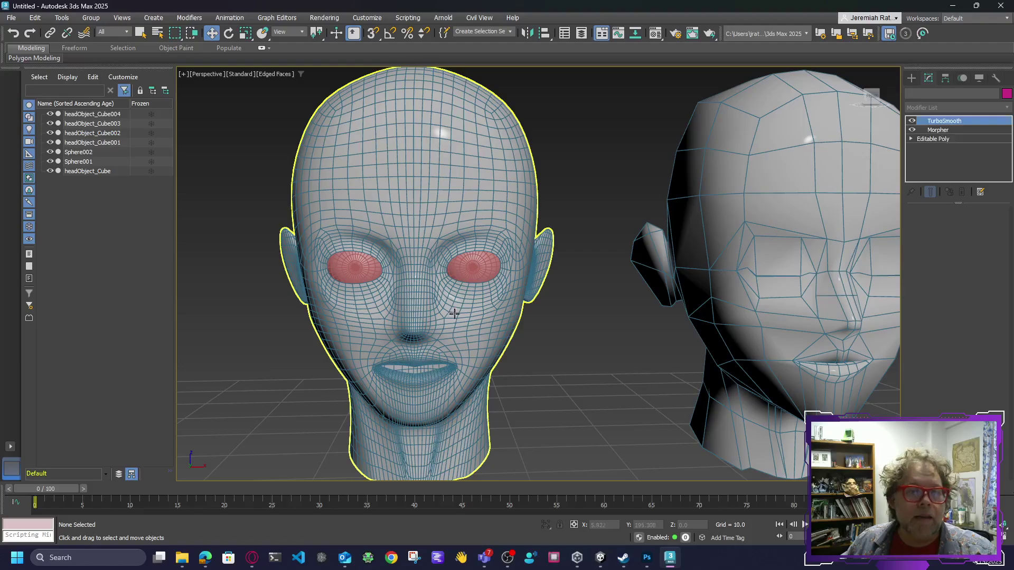
{"action": "left_click", "coordinate": [598, 314]}
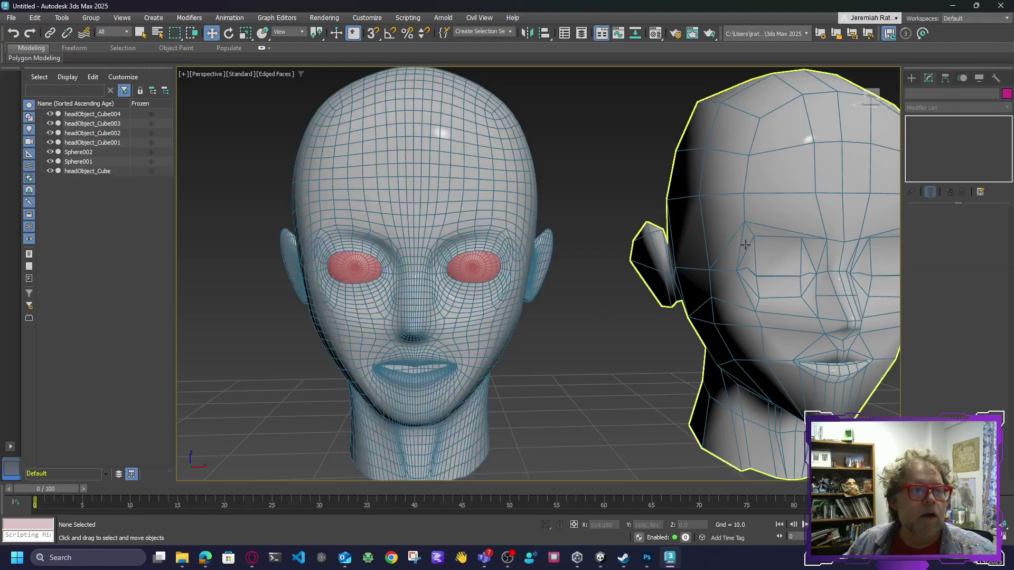
Set the base head's first Morpher channel to 100 and examine how its eyelids cover the eyeballs from the side
{"action": "left_click_drag", "start_coordinate": [371, 132], "coordinate": [374, 132]}
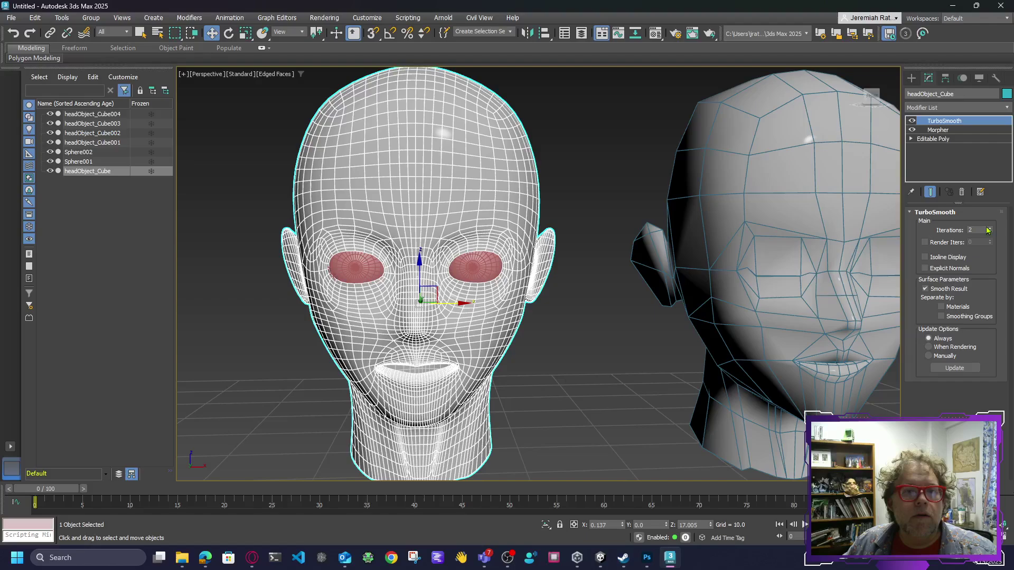
{"action": "left_click", "coordinate": [939, 130]}
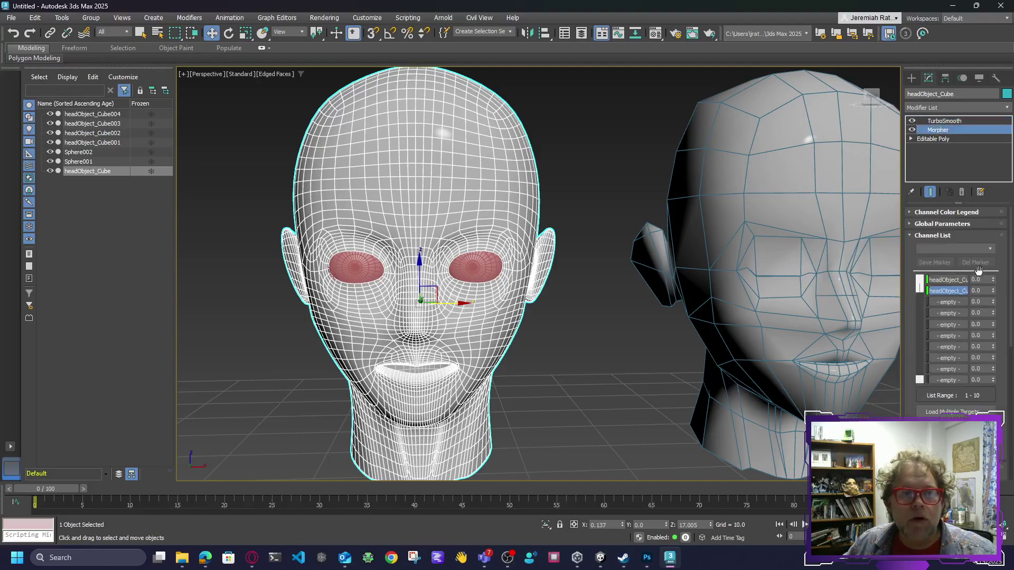
{"action": "left_click_drag", "start_coordinate": [989, 286], "coordinate": [986, 216]}
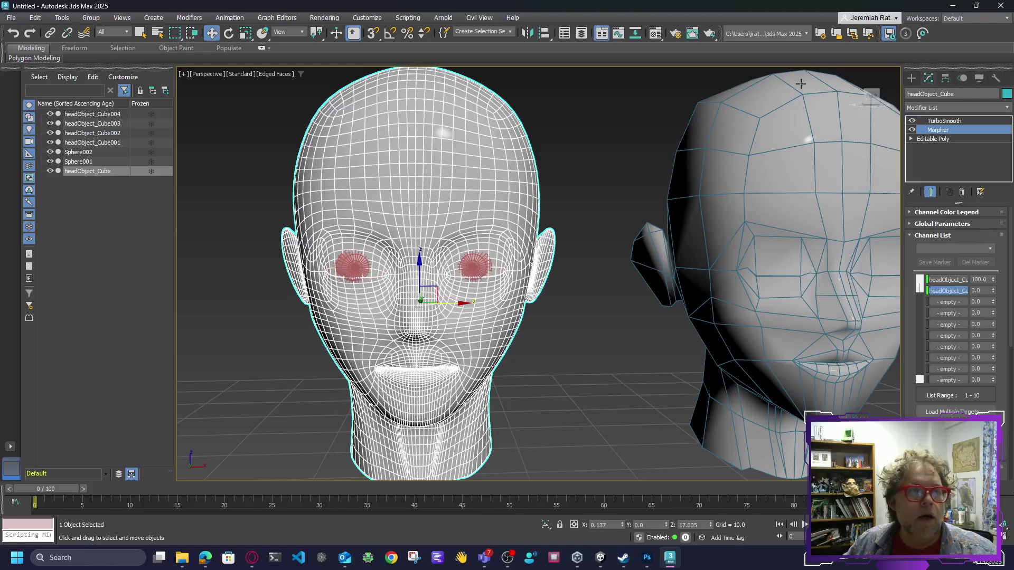
{"action": "left_click_drag", "start_coordinate": [872, 98], "coordinate": [913, 99]}
{"action": "scroll", "coordinate": [502, 272], "scroll_direction": "up", "scroll_amount": 3}
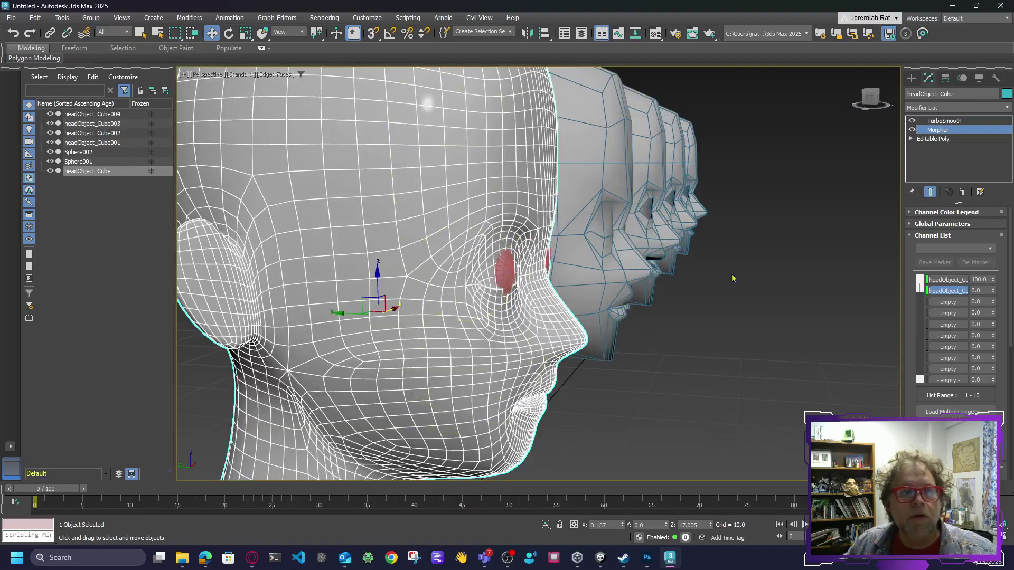
{"action": "middle_click_drag", "start_coordinate": [732, 278], "coordinate": [626, 280]}
Move the closed-lid edges of both eyes on headObject_Cube001 slightly forward along Y and exit edge editing
{"action": "left_click", "coordinate": [509, 274]}
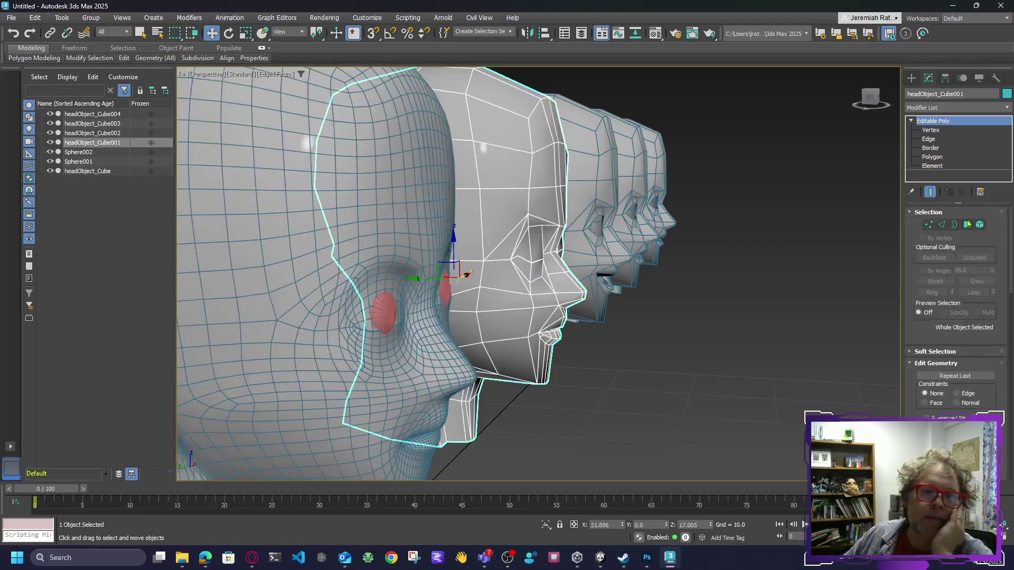
{"action": "left_click", "coordinate": [968, 224]}
{"action": "middle_click_drag", "start_coordinate": [607, 264], "coordinate": [640, 265], "text": "alt"}
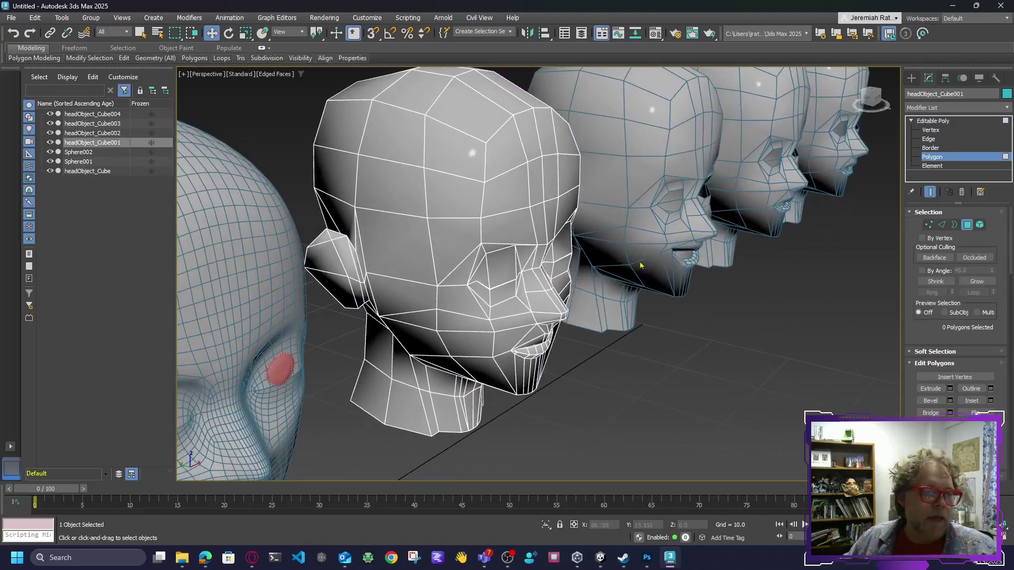
{"action": "scroll", "coordinate": [531, 292], "scroll_direction": "up", "scroll_amount": 5}
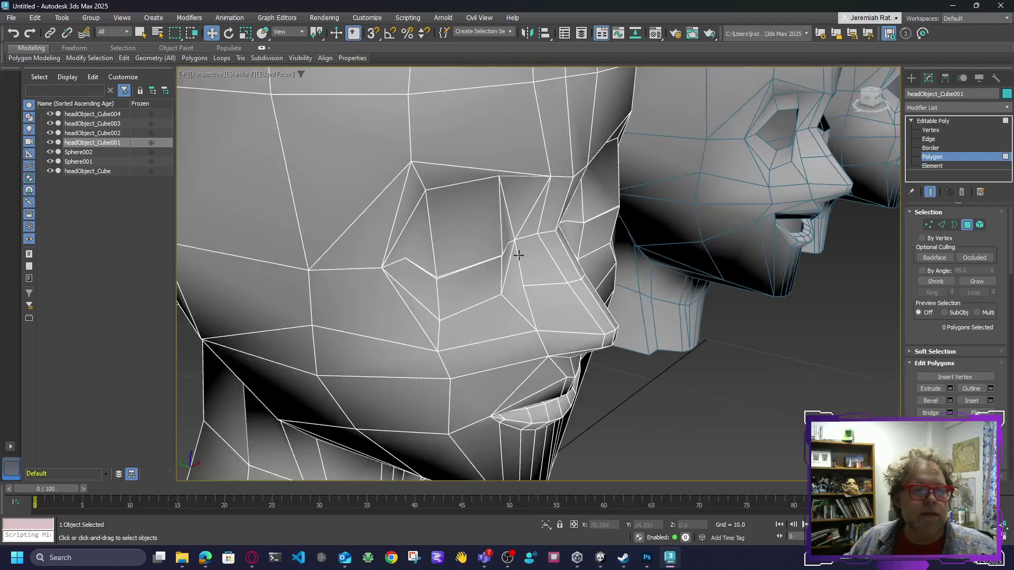
{"action": "middle_click_drag", "start_coordinate": [665, 249], "coordinate": [629, 266], "text": "alt"}
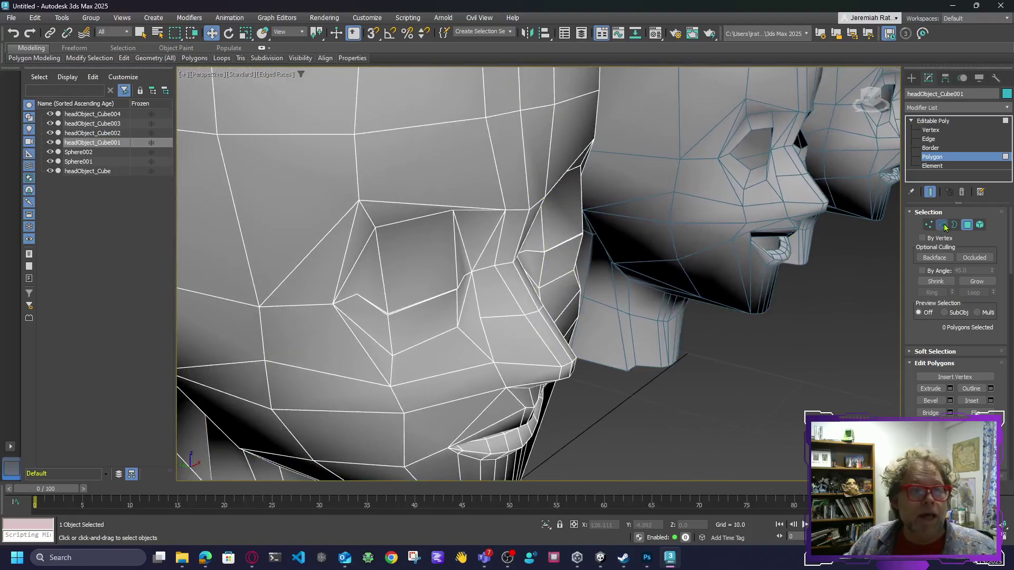
{"action": "left_click", "coordinate": [943, 225]}
{"action": "left_click", "coordinate": [423, 303]}
{"action": "left_click", "coordinate": [415, 309], "text": "ctrl"}
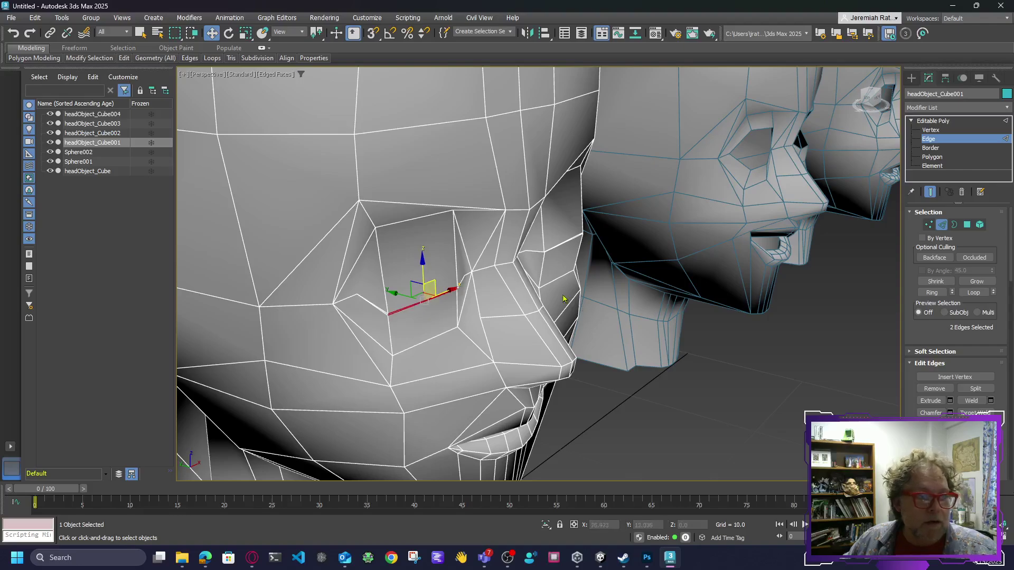
{"action": "middle_click_drag", "start_coordinate": [568, 282], "coordinate": [500, 267], "text": "alt"}
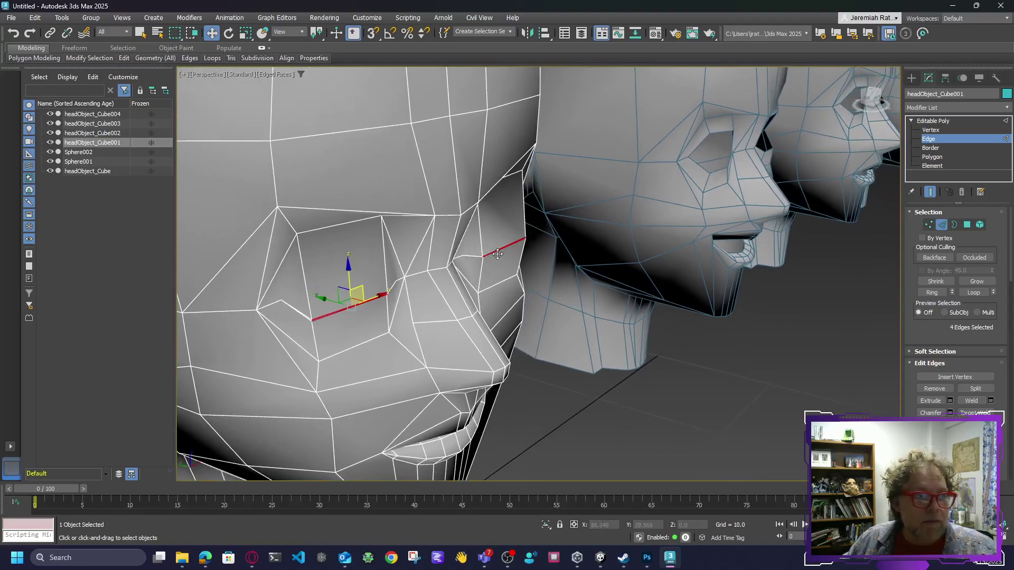
{"action": "scroll", "coordinate": [470, 324], "scroll_direction": "down", "scroll_amount": 8}
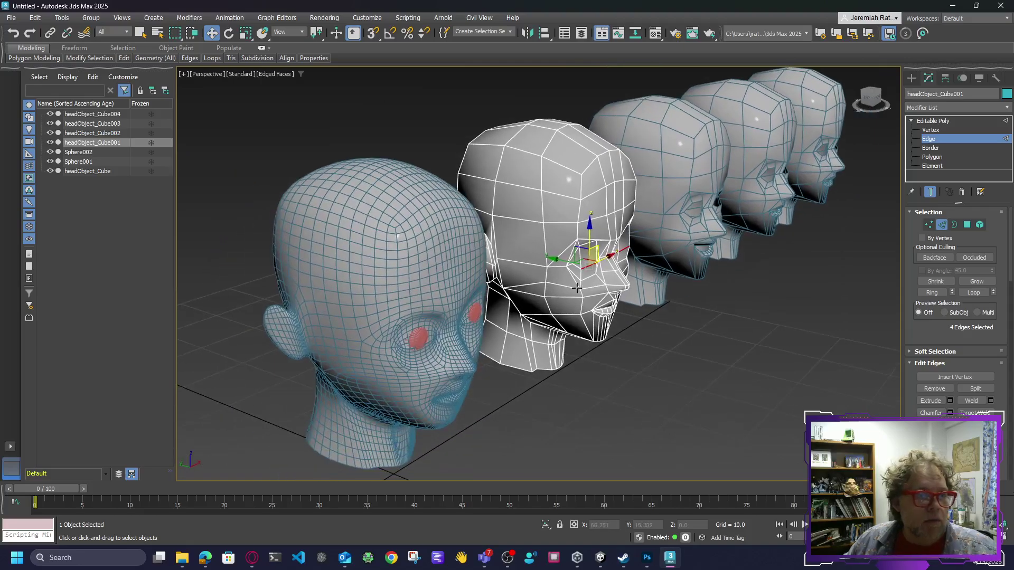
{"action": "left_click_drag", "start_coordinate": [558, 259], "coordinate": [566, 265]}
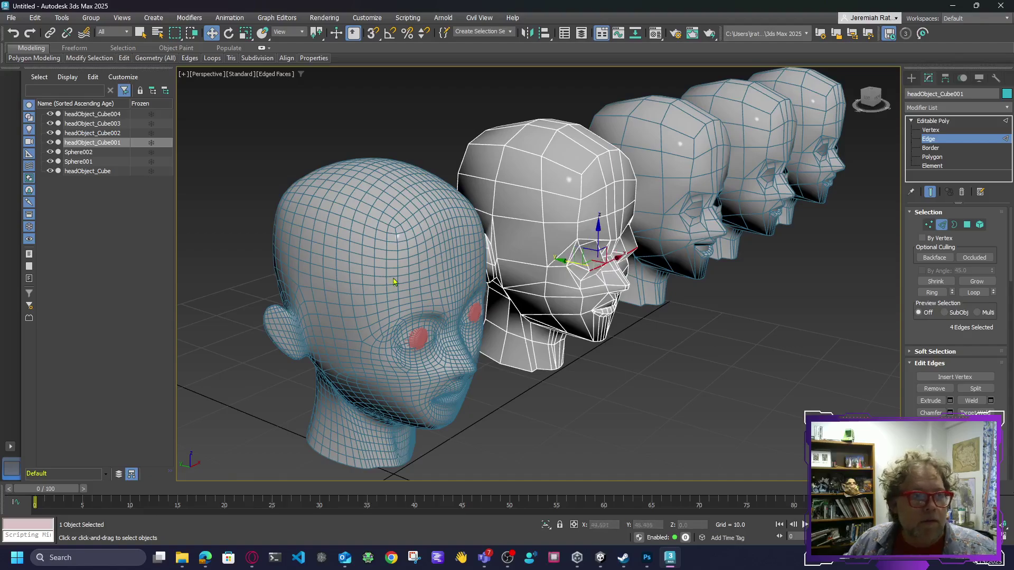
{"action": "left_click", "coordinate": [933, 122]}
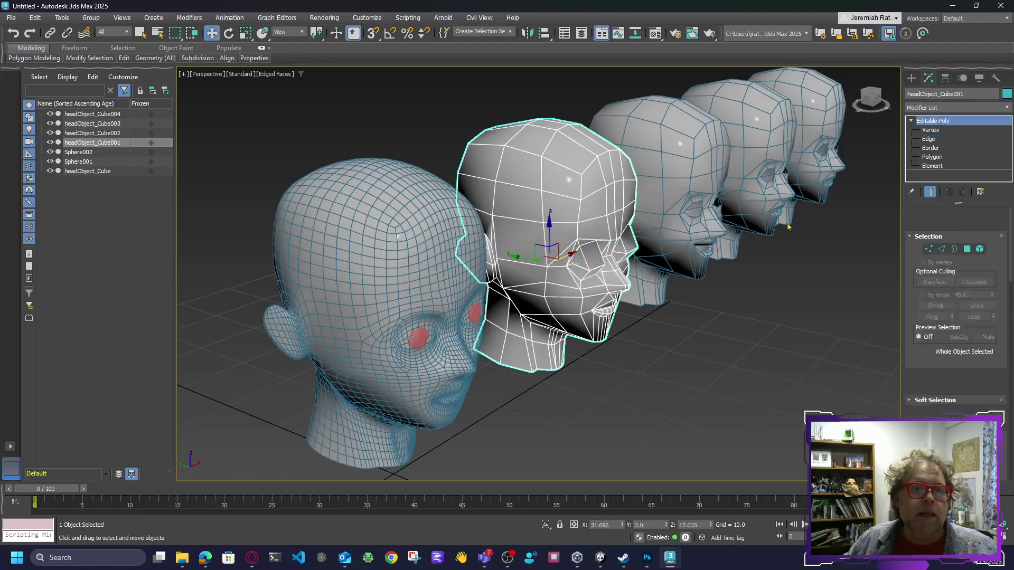
Reload all morph targets in the base head's Morpher and clear the selection
{"action": "left_click", "coordinate": [398, 272]}
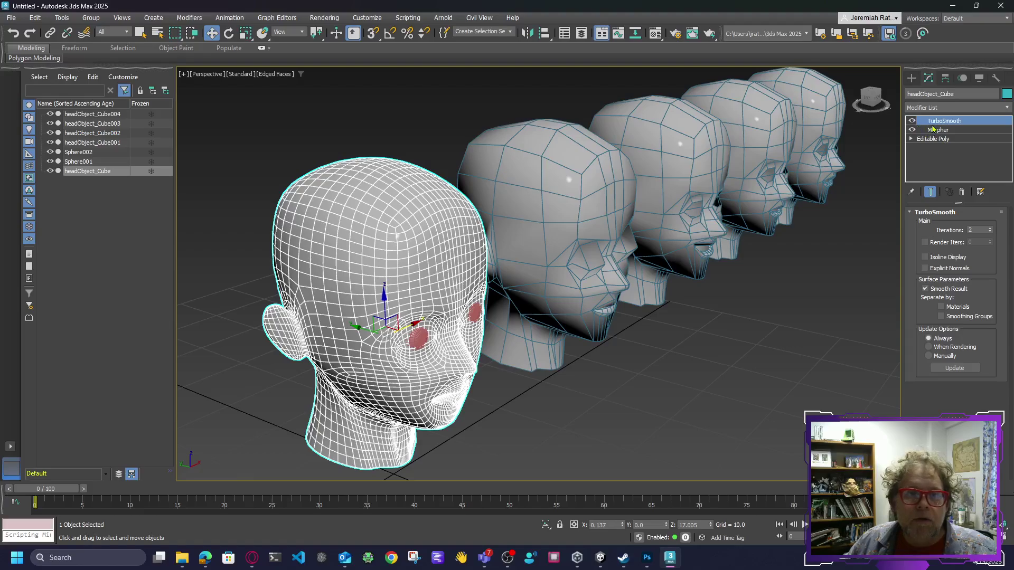
{"action": "left_click", "coordinate": [933, 129]}
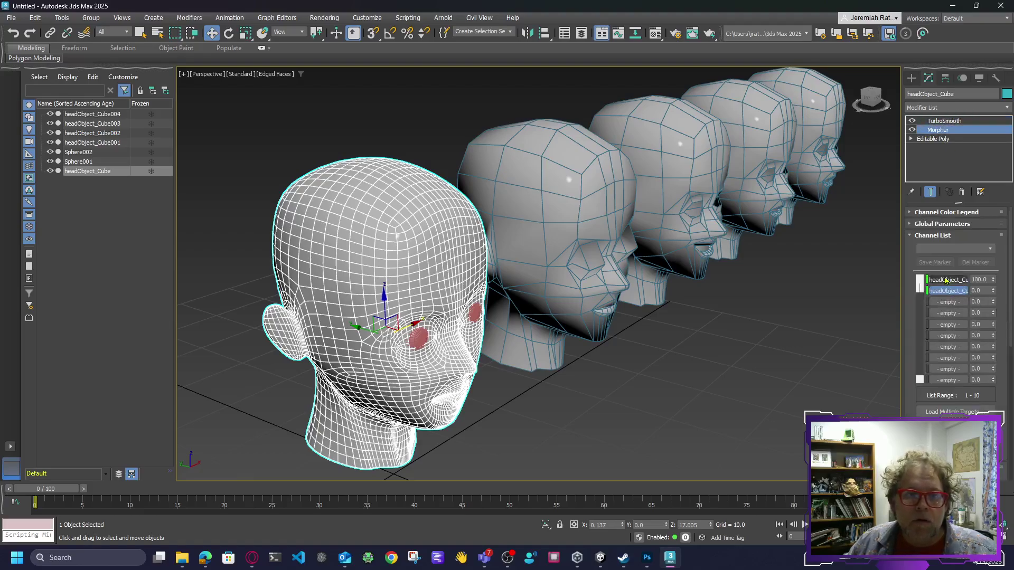
{"action": "left_click", "coordinate": [946, 281]}
{"action": "scroll", "coordinate": [1001, 303], "scroll_direction": "down", "scroll_amount": 4}
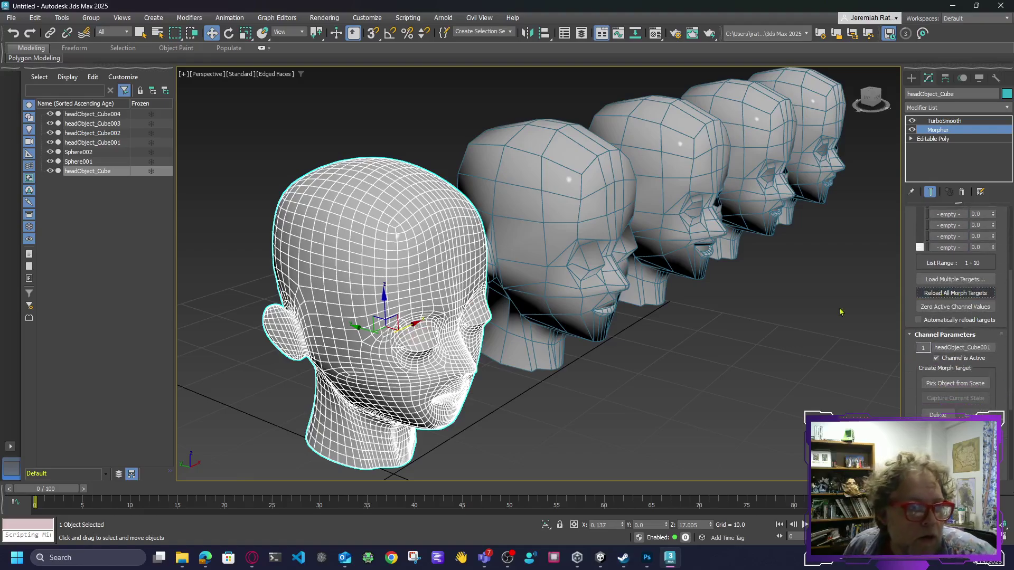
{"action": "scroll", "coordinate": [517, 355], "scroll_direction": "up", "scroll_amount": 5}
{"action": "scroll", "coordinate": [639, 400], "scroll_direction": "down", "scroll_amount": 4}
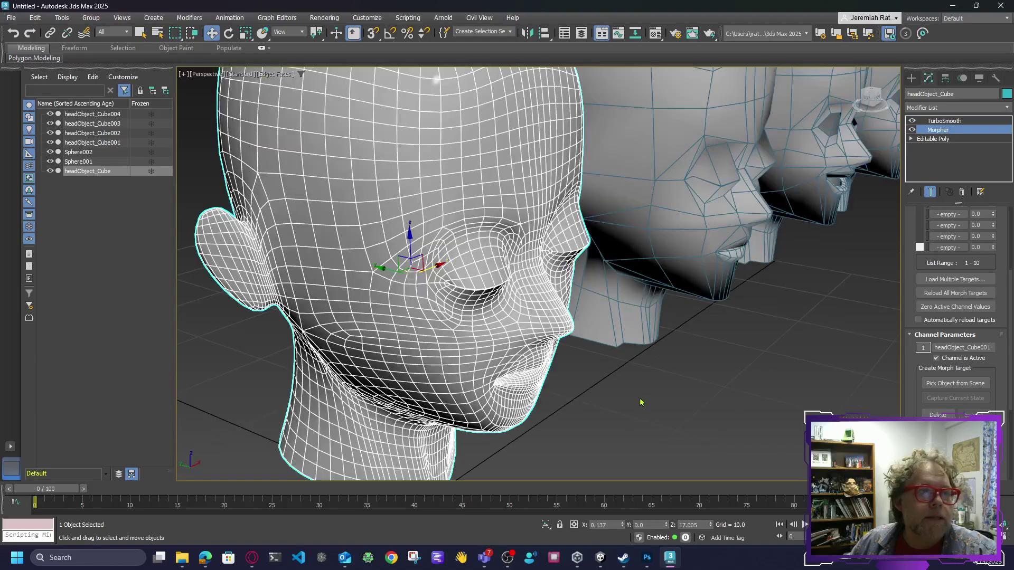
{"action": "left_click", "coordinate": [681, 403]}
Examine how the base head's closed eyelids cover the eyeballs and compare the row of expression heads
{"action": "middle_click_drag", "start_coordinate": [413, 245], "coordinate": [412, 245], "text": "alt"}
{"action": "scroll", "coordinate": [583, 374], "scroll_direction": "down", "scroll_amount": 5}
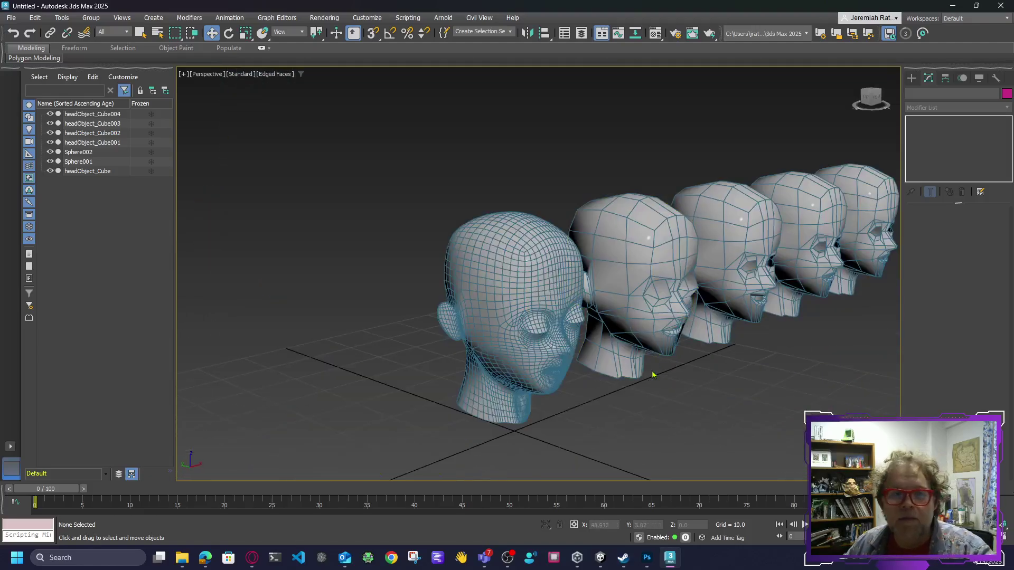
{"action": "middle_click_drag", "start_coordinate": [654, 369], "coordinate": [539, 381]}
{"action": "scroll", "coordinate": [589, 396], "scroll_direction": "up", "scroll_amount": 8}
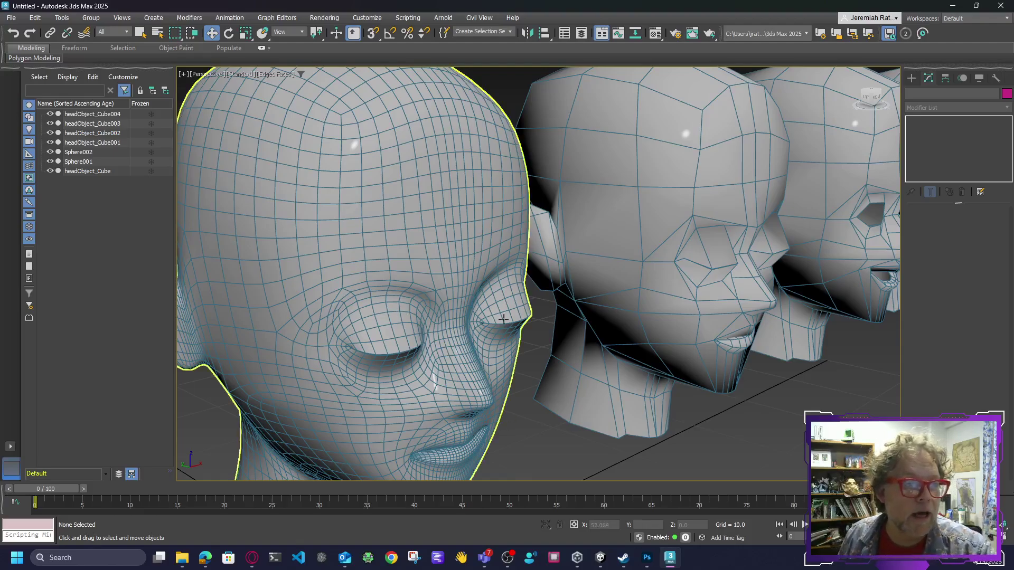
{"action": "scroll", "coordinate": [815, 416], "scroll_direction": "down", "scroll_amount": 5}
{"action": "scroll", "coordinate": [814, 416], "scroll_direction": "up", "scroll_amount": 5}
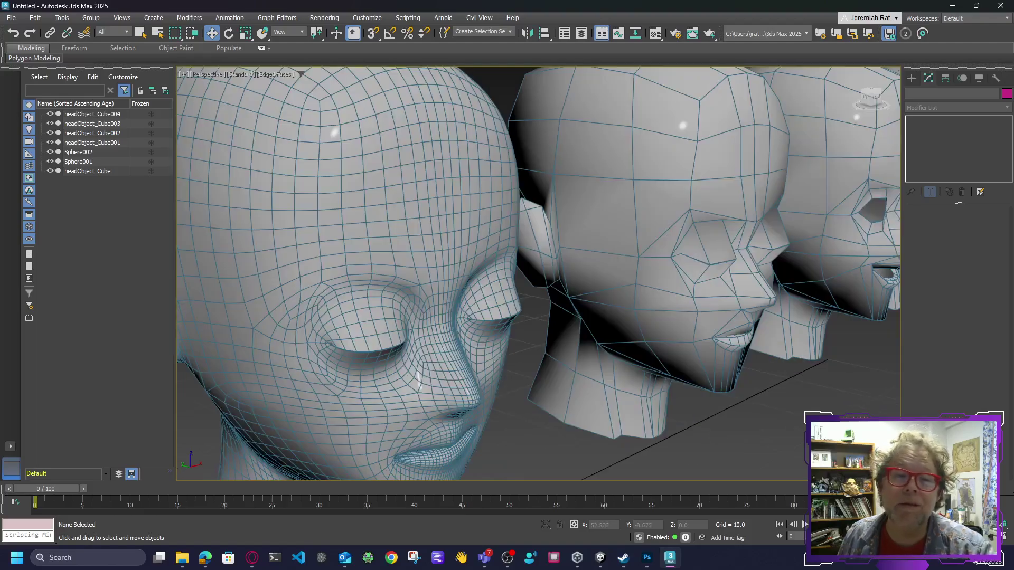
{"action": "middle_click_drag", "start_coordinate": [814, 416], "coordinate": [777, 409]}
{"action": "scroll", "coordinate": [769, 410], "scroll_direction": "down", "scroll_amount": 6}
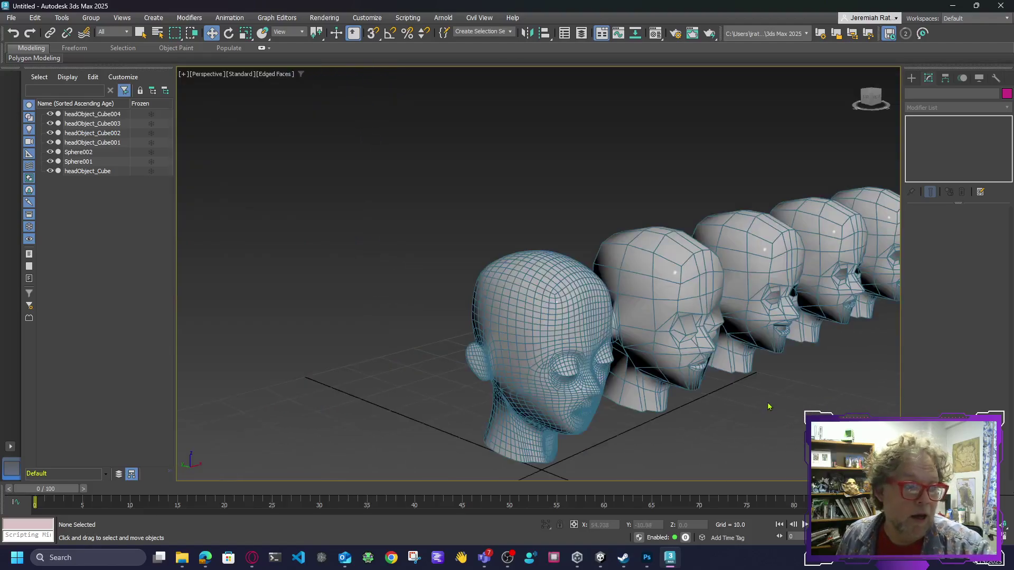
{"action": "scroll", "coordinate": [676, 359], "scroll_direction": "up", "scroll_amount": 2}
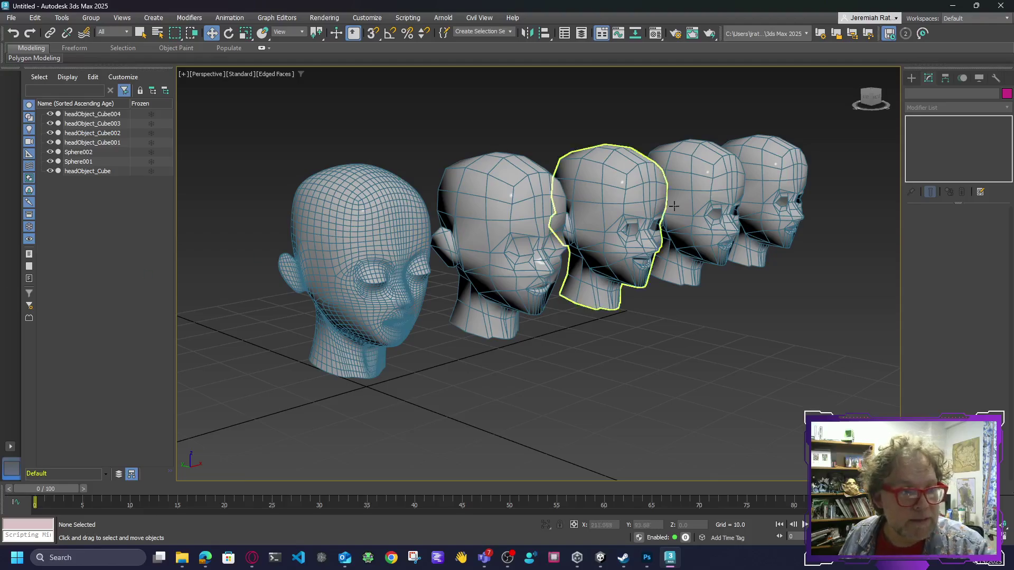
{"action": "left_click_drag", "start_coordinate": [880, 109], "coordinate": [860, 107]}
{"action": "middle_click_drag", "start_coordinate": [740, 359], "coordinate": [433, 404]}
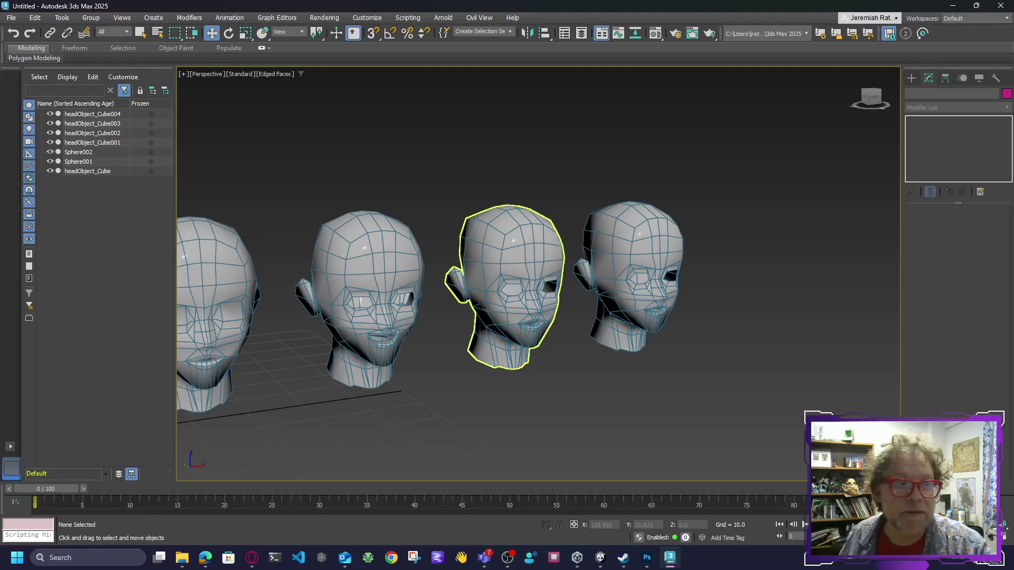
{"action": "middle_click_drag", "start_coordinate": [636, 397], "coordinate": [811, 386]}
{"action": "scroll", "coordinate": [803, 393], "scroll_direction": "down", "scroll_amount": 4}
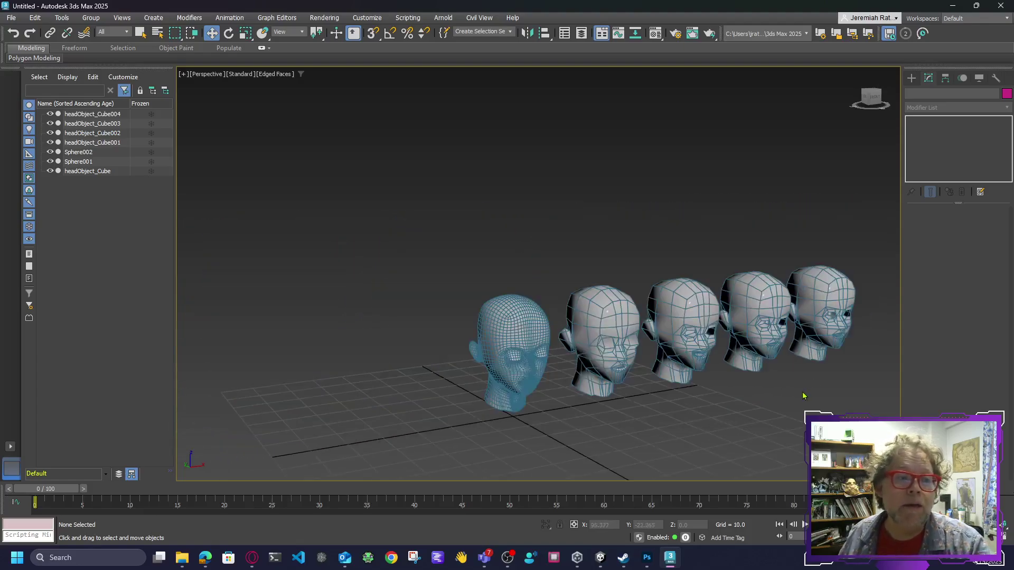
Review the base head's Morpher channel list, clear the selection and view the closed-eyes face from the front
{"action": "left_click", "coordinate": [512, 359]}
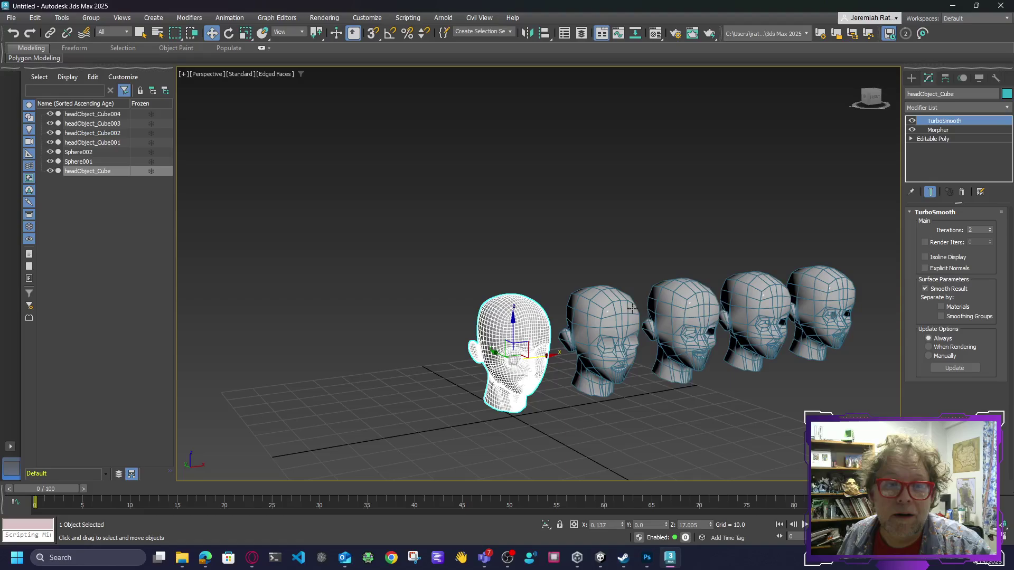
{"action": "left_click", "coordinate": [939, 130]}
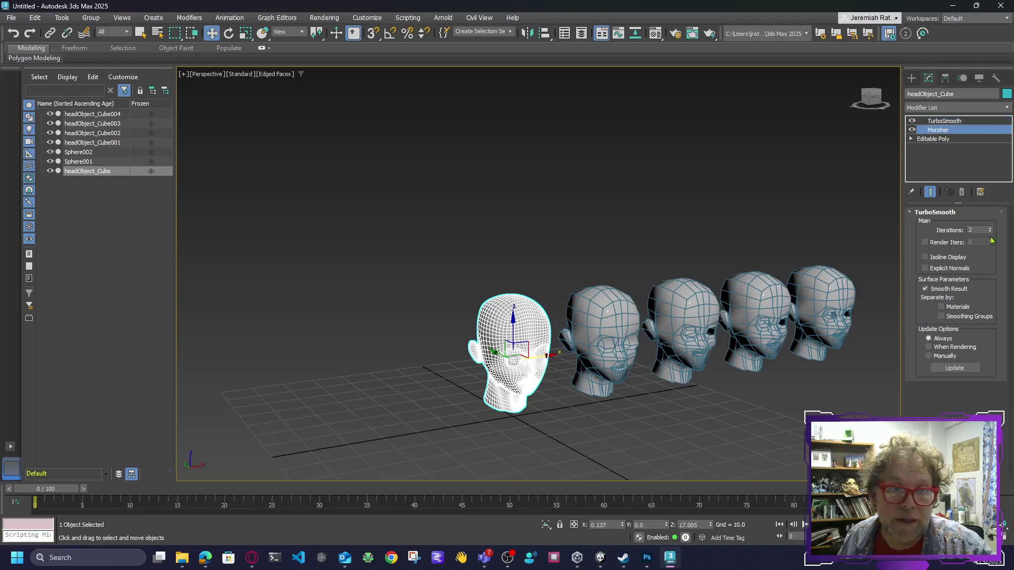
{"action": "left_click_drag", "start_coordinate": [920, 287], "coordinate": [926, 256]}
{"action": "scroll", "coordinate": [701, 385], "scroll_direction": "up", "scroll_amount": 4}
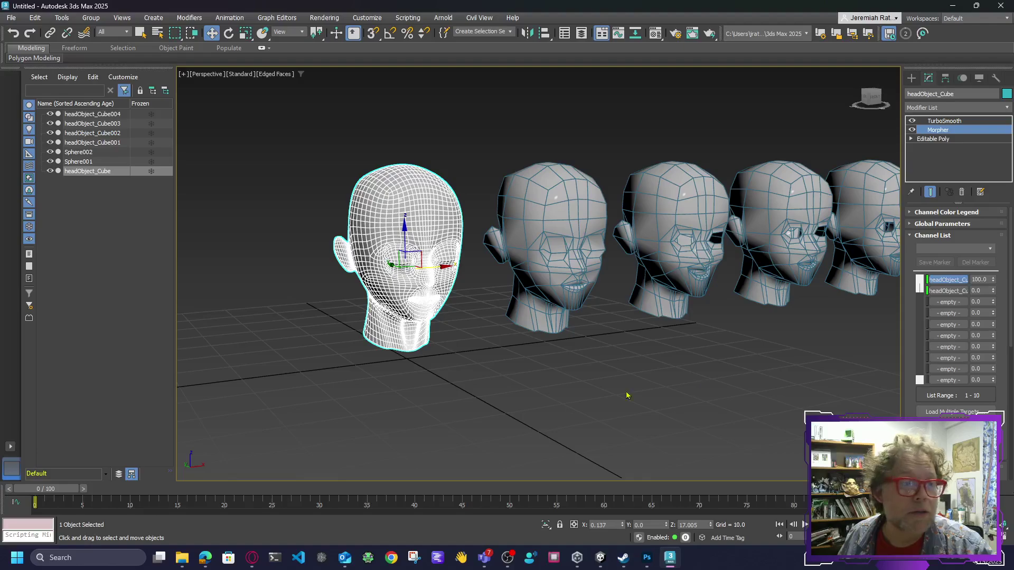
{"action": "left_click", "coordinate": [507, 349]}
{"action": "scroll", "coordinate": [420, 317], "scroll_direction": "up", "scroll_amount": 2}
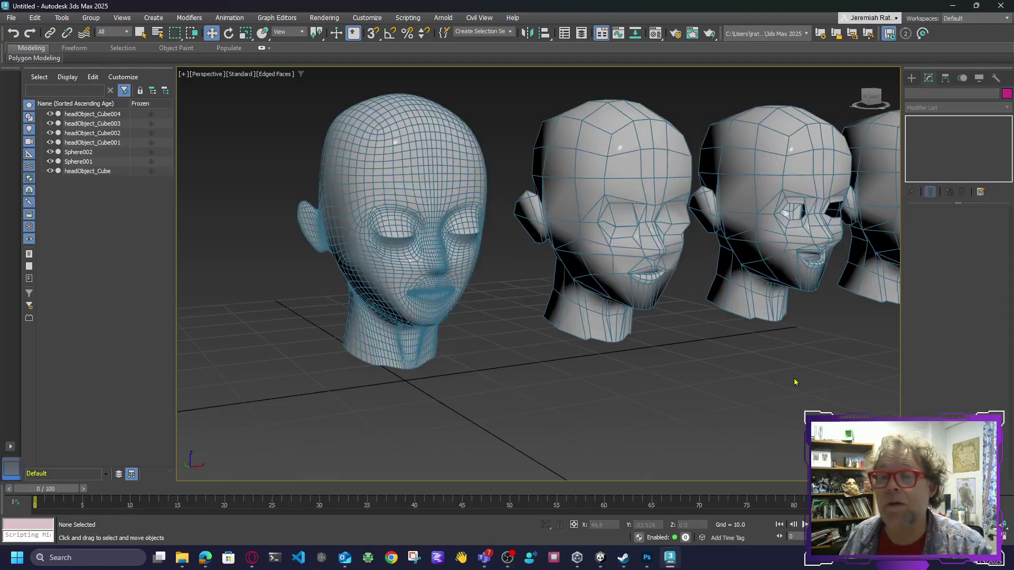